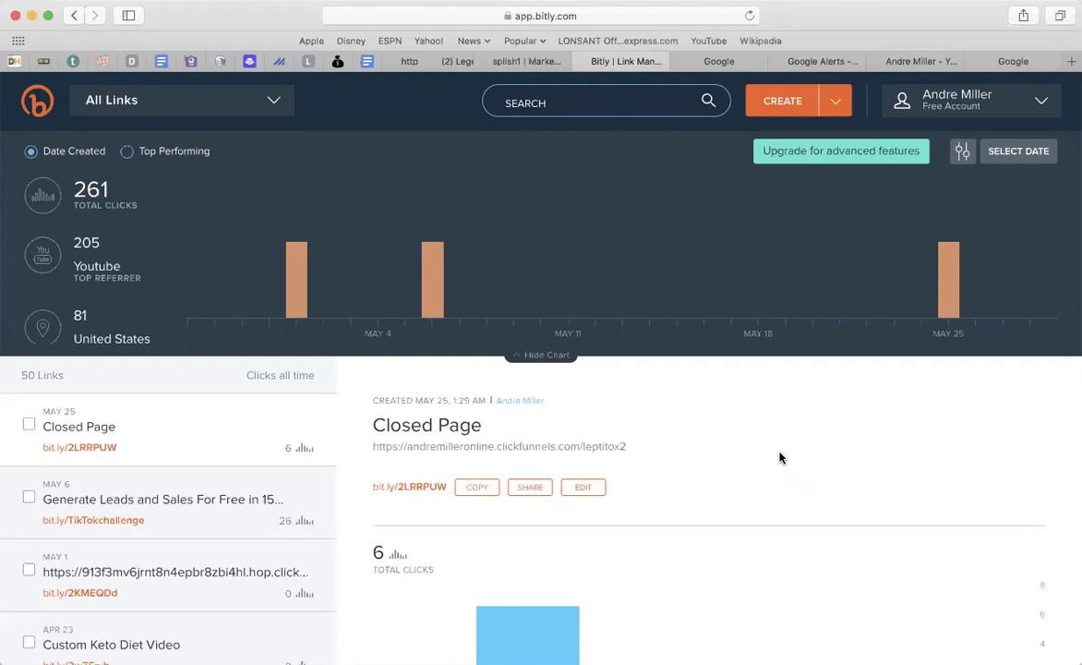
{"action": "scroll", "coordinate": [781, 457], "scroll_direction": "down", "scroll_amount": 1}
{"action": "scroll", "coordinate": [781, 457], "scroll_direction": "up", "scroll_amount": 1}
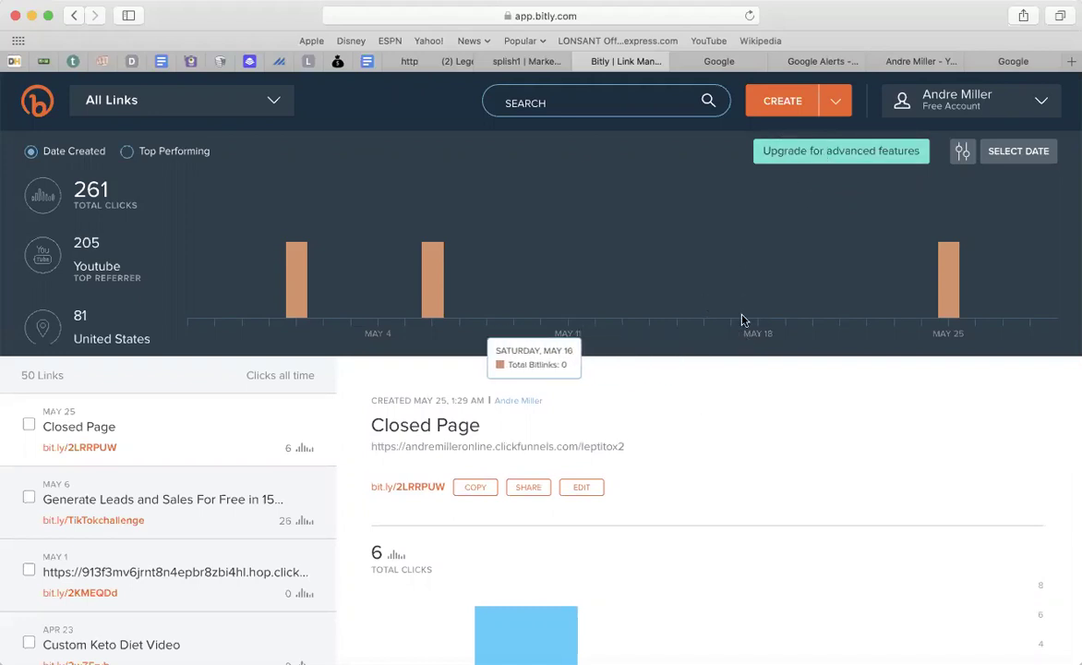
Step: Switch to the ClickBank Marketplace and look through the Arts & Entertainment offers down to the category list
{"action": "left_click", "coordinate": [532, 62]}
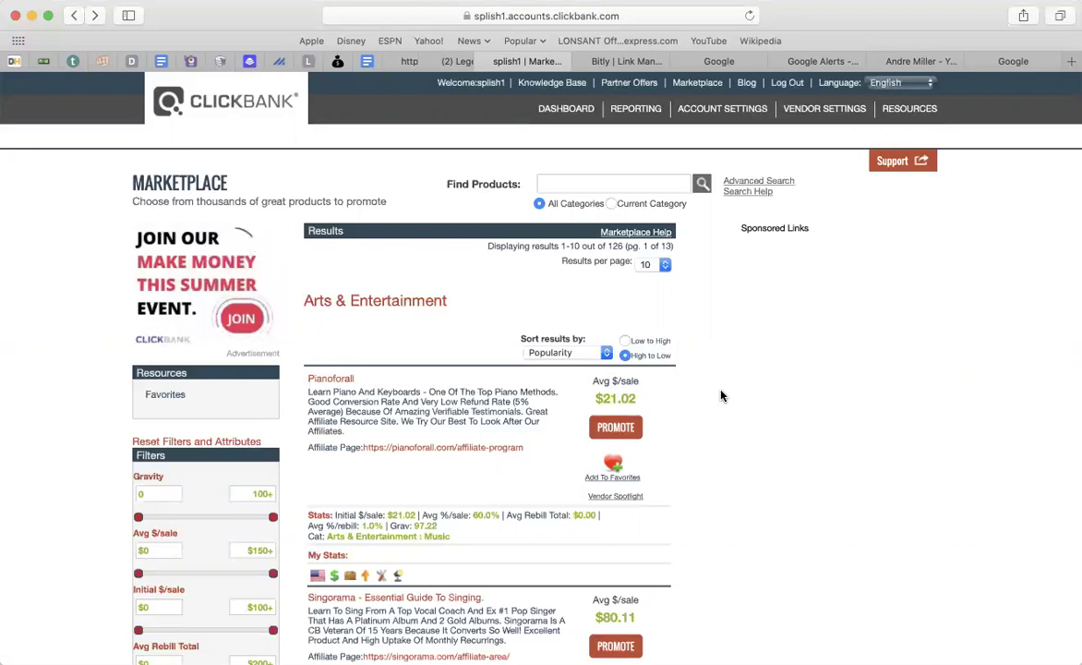
{"action": "scroll", "coordinate": [723, 395], "scroll_direction": "down", "scroll_amount": 10}
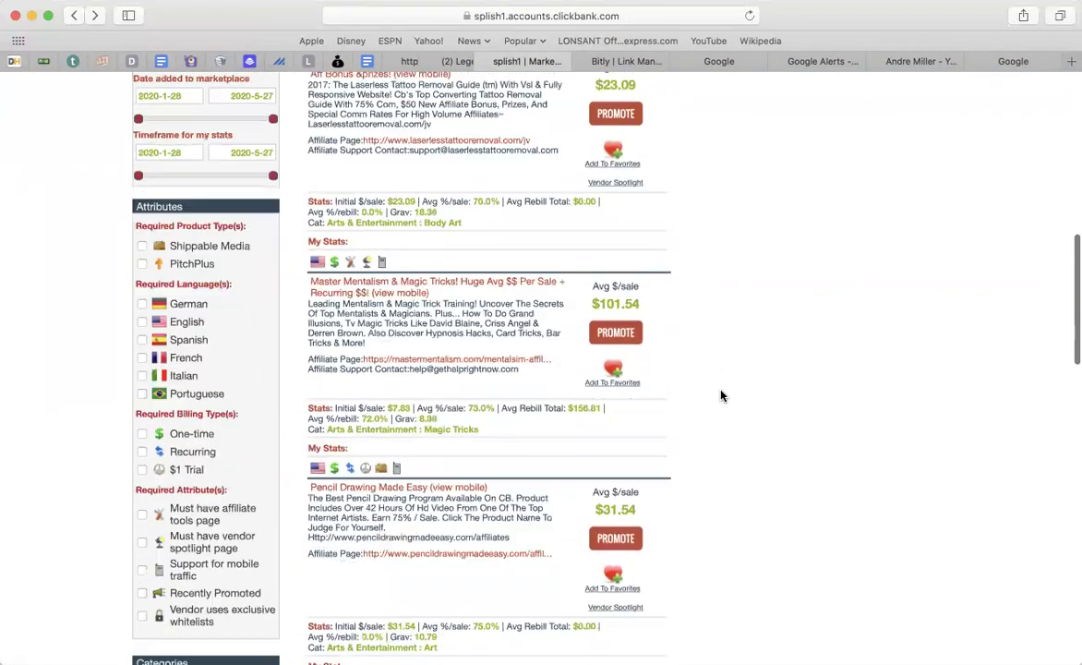
{"action": "scroll", "coordinate": [722, 396], "scroll_direction": "down", "scroll_amount": 3}
{"action": "scroll", "coordinate": [722, 396], "scroll_direction": "up", "scroll_amount": 12}
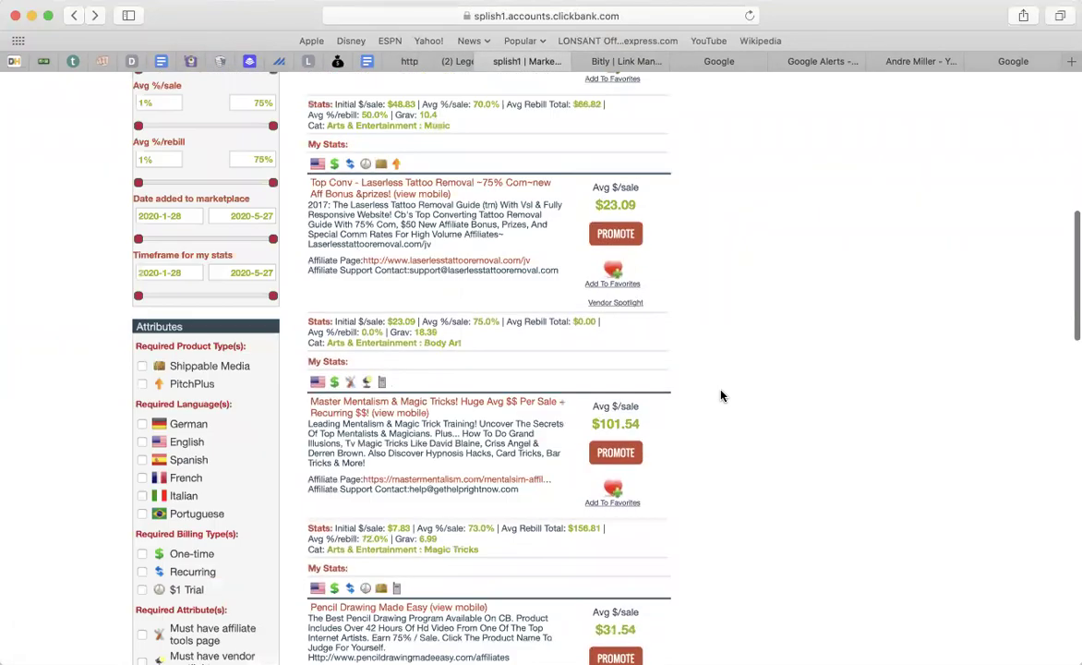
{"action": "scroll", "coordinate": [723, 395], "scroll_direction": "down", "scroll_amount": 2}
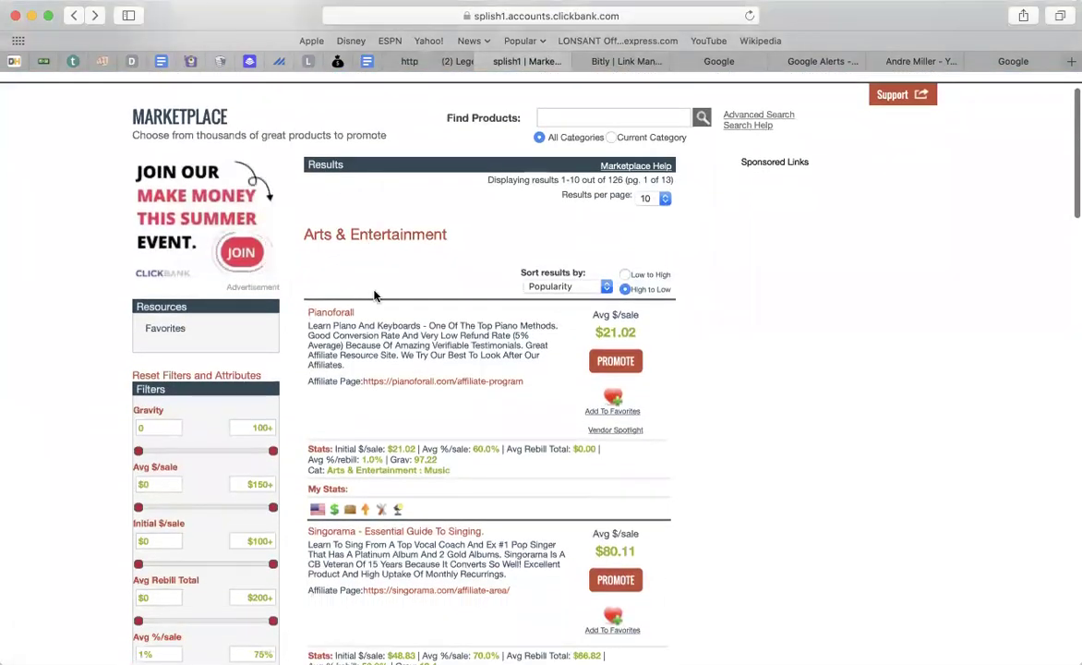
{"action": "scroll", "coordinate": [561, 438], "scroll_direction": "down", "scroll_amount": 7}
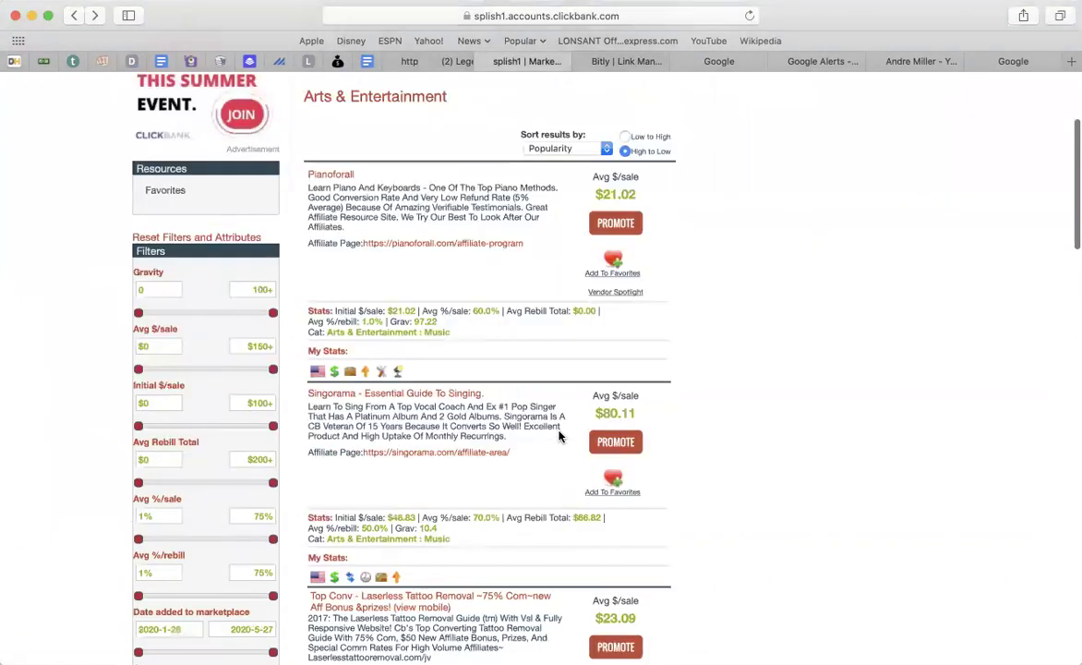
{"action": "scroll", "coordinate": [559, 436], "scroll_direction": "down", "scroll_amount": 5}
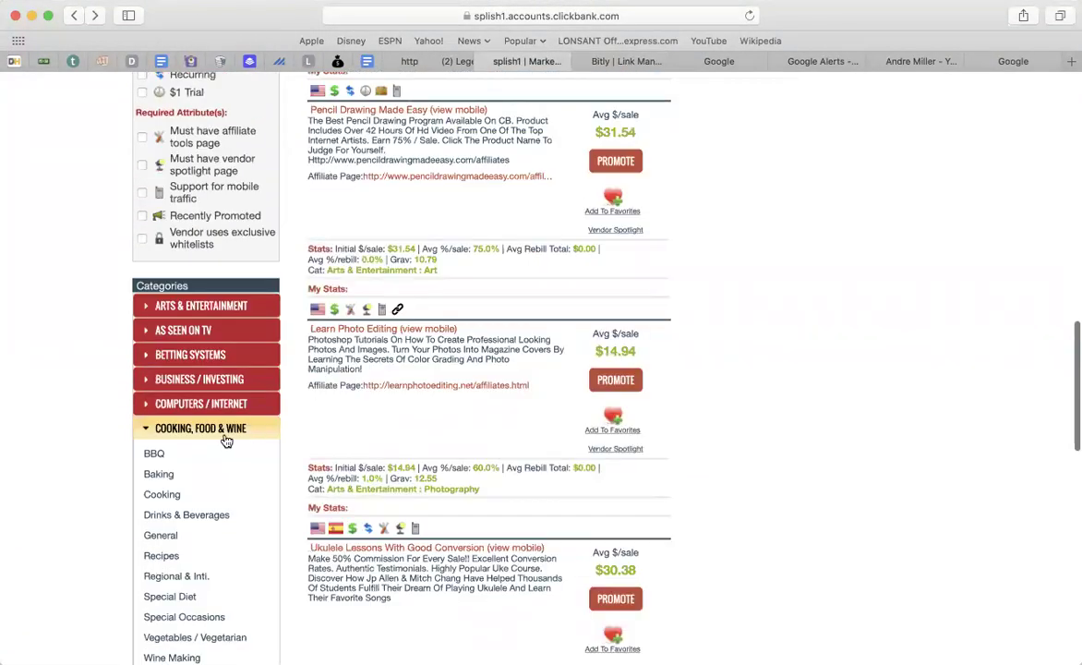
Step: Collapse the Cooking, Food & Wine category and list the Health & Fitness products
{"action": "left_click", "coordinate": [153, 428]}
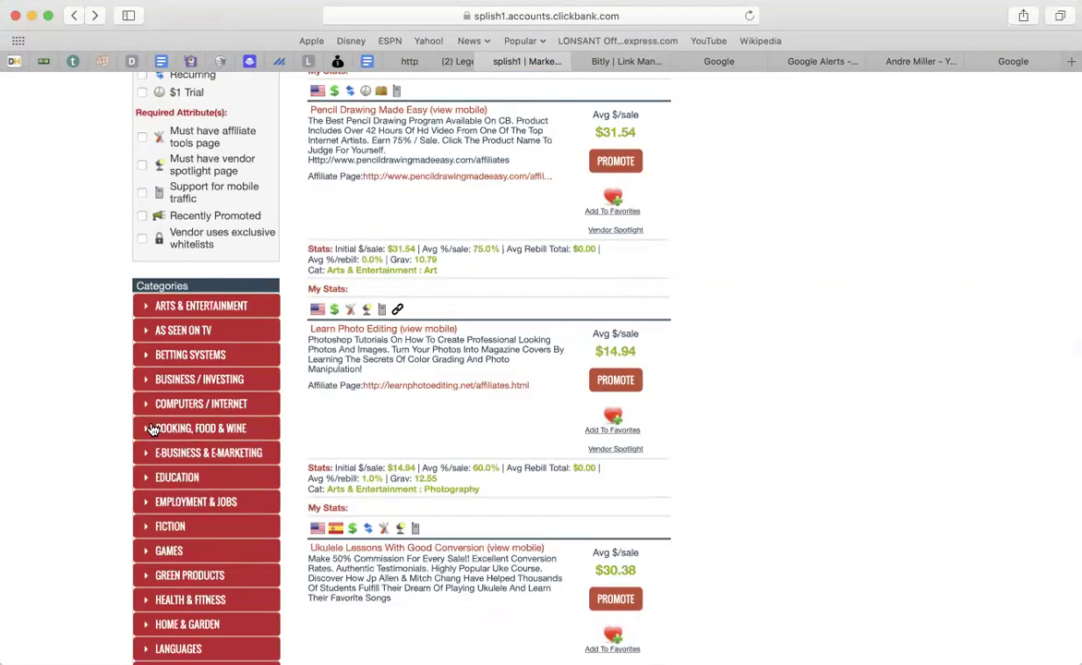
{"action": "scroll", "coordinate": [257, 465], "scroll_direction": "down", "scroll_amount": 2}
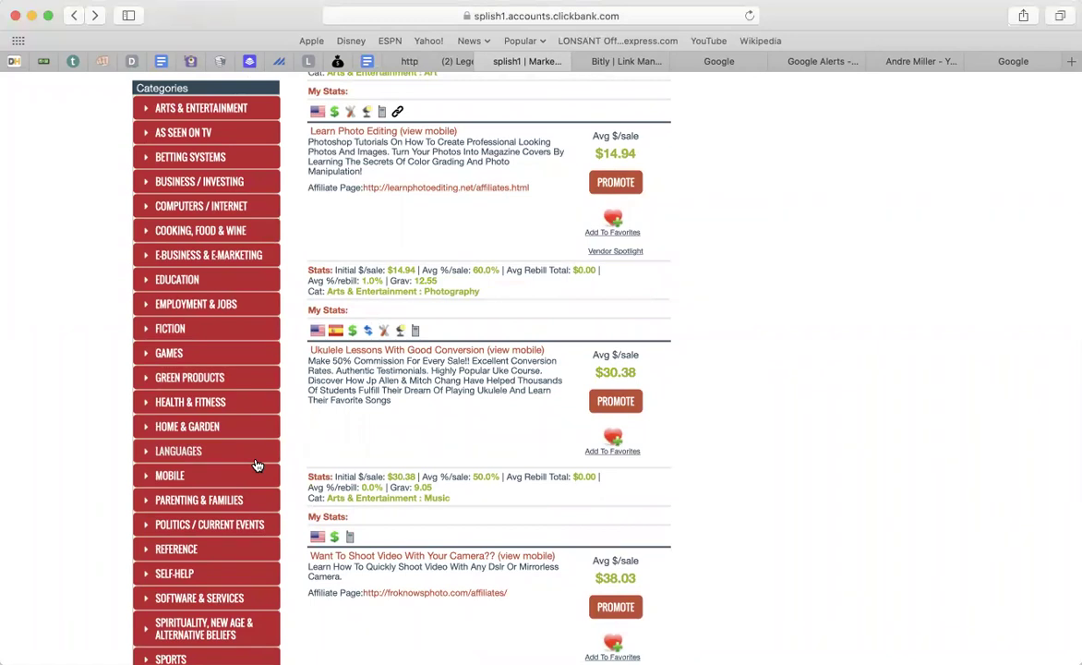
{"action": "left_click", "coordinate": [162, 405]}
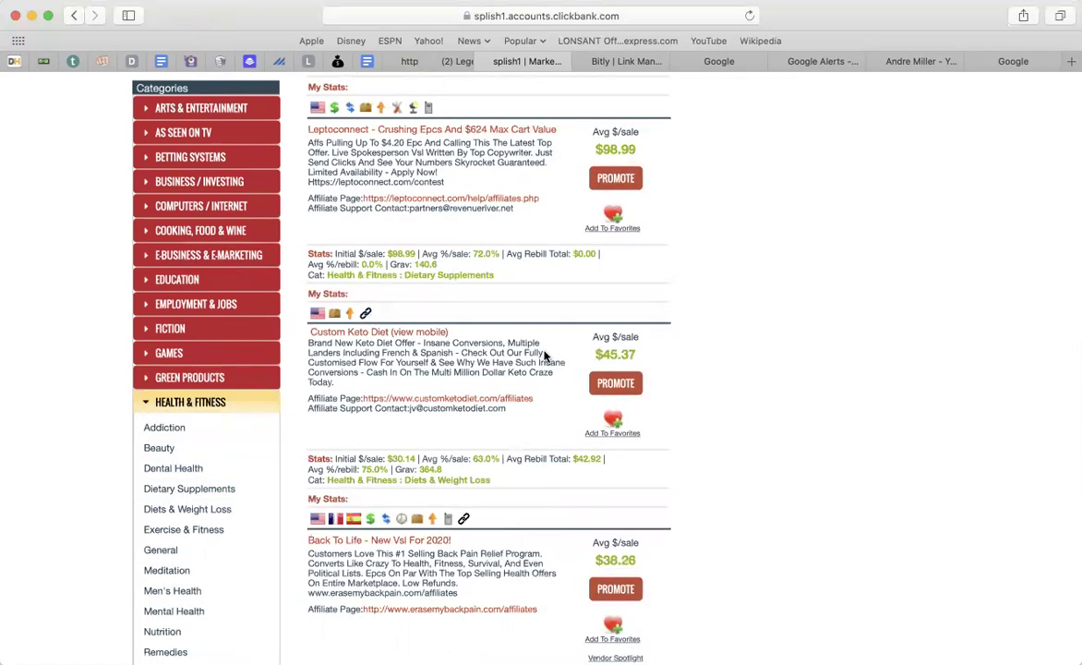
Step: Review the most popular Health & Fitness offers, comparing their descriptions, average earnings per sale and gravity
{"action": "scroll", "coordinate": [544, 356], "scroll_direction": "up", "scroll_amount": 3}
{"action": "scroll", "coordinate": [544, 355], "scroll_direction": "up", "scroll_amount": 10}
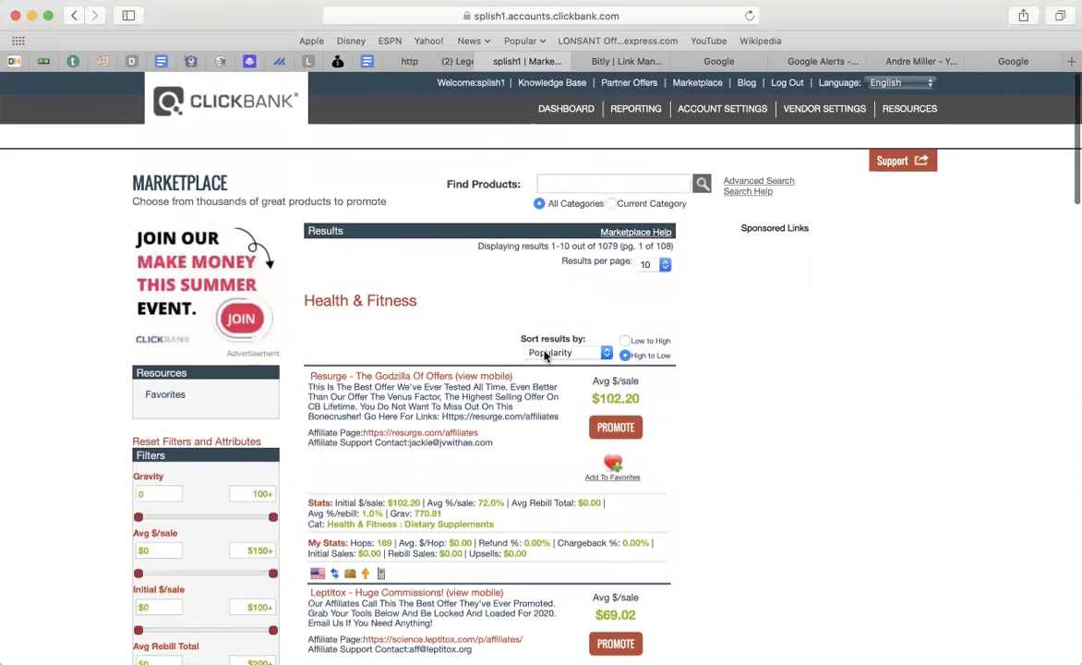
{"action": "scroll", "coordinate": [544, 356], "scroll_direction": "down", "scroll_amount": 2}
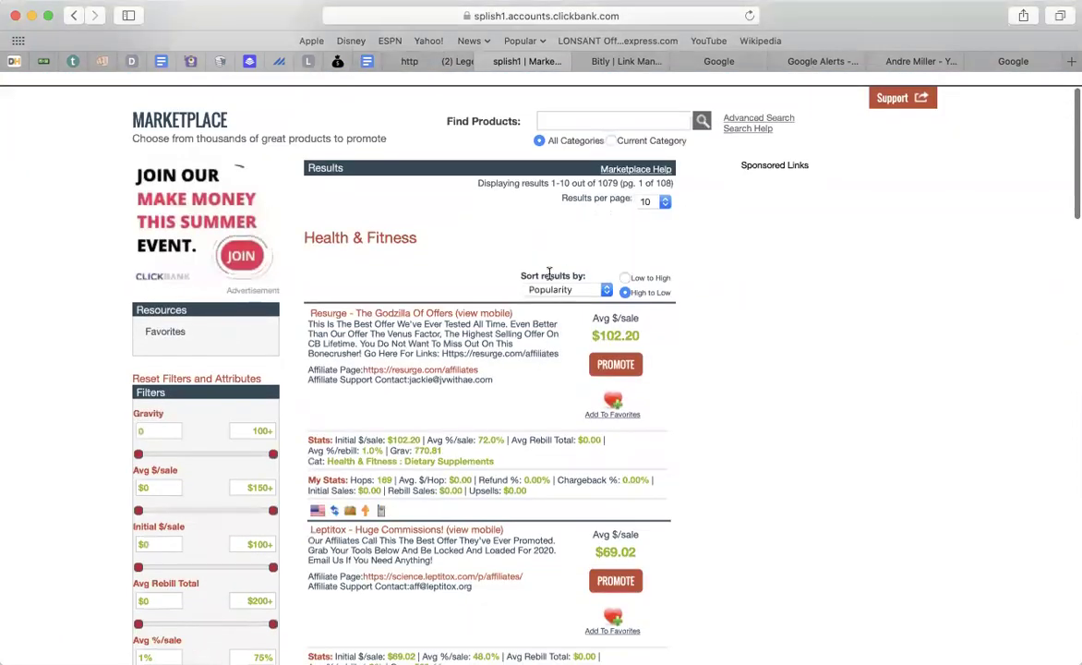
{"action": "scroll", "coordinate": [479, 370], "scroll_direction": "down", "scroll_amount": 6}
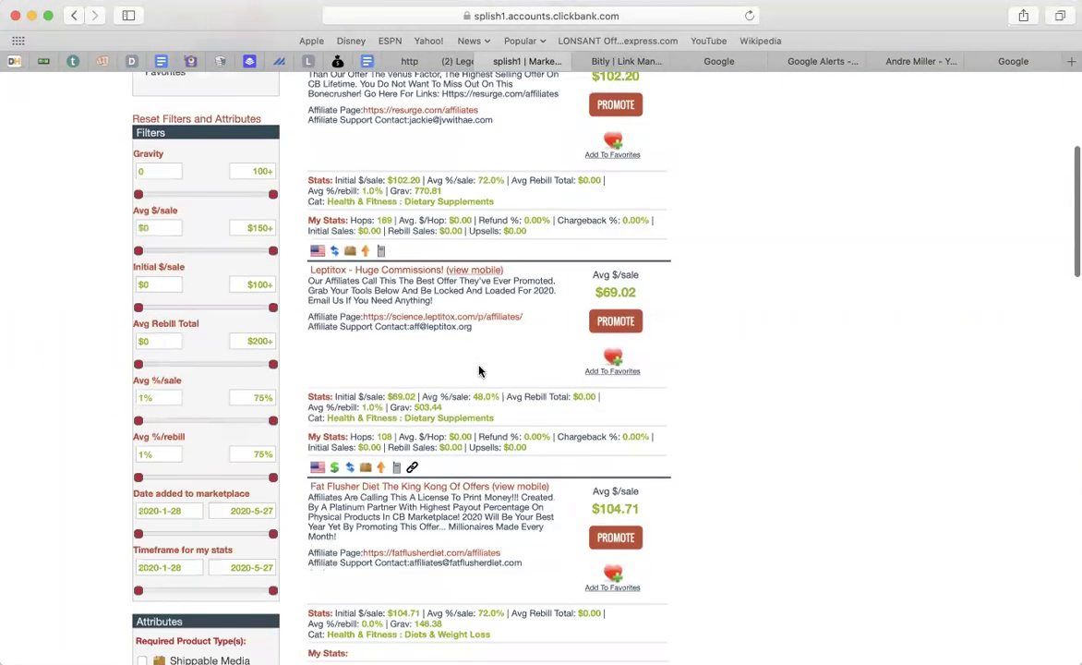
{"action": "scroll", "coordinate": [479, 370], "scroll_direction": "down", "scroll_amount": 2}
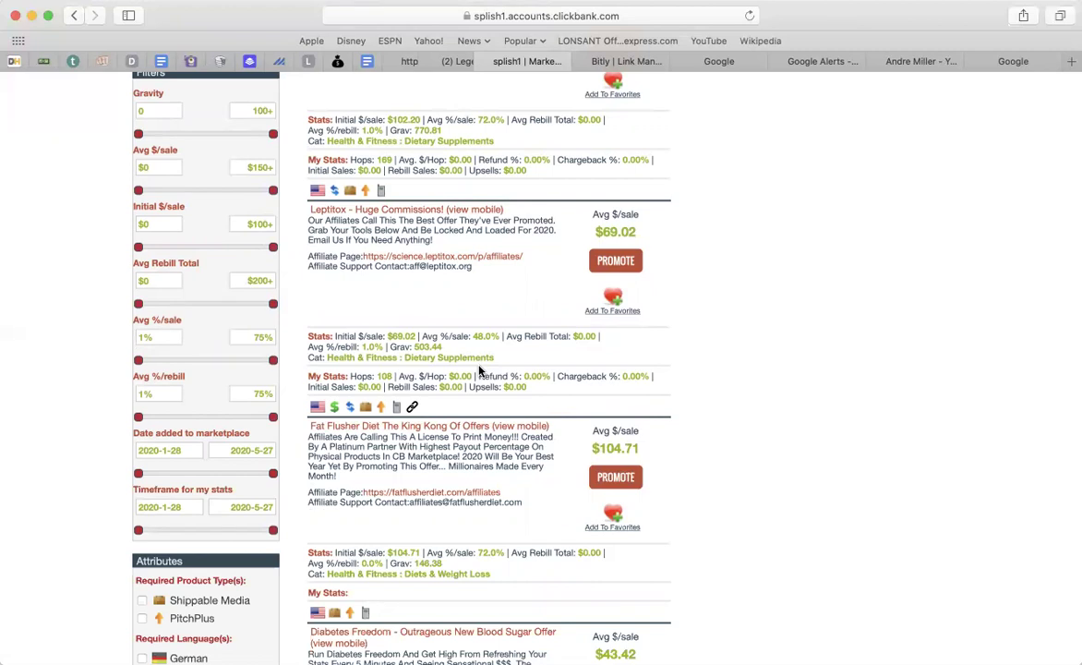
{"action": "scroll", "coordinate": [479, 370], "scroll_direction": "down", "scroll_amount": 5}
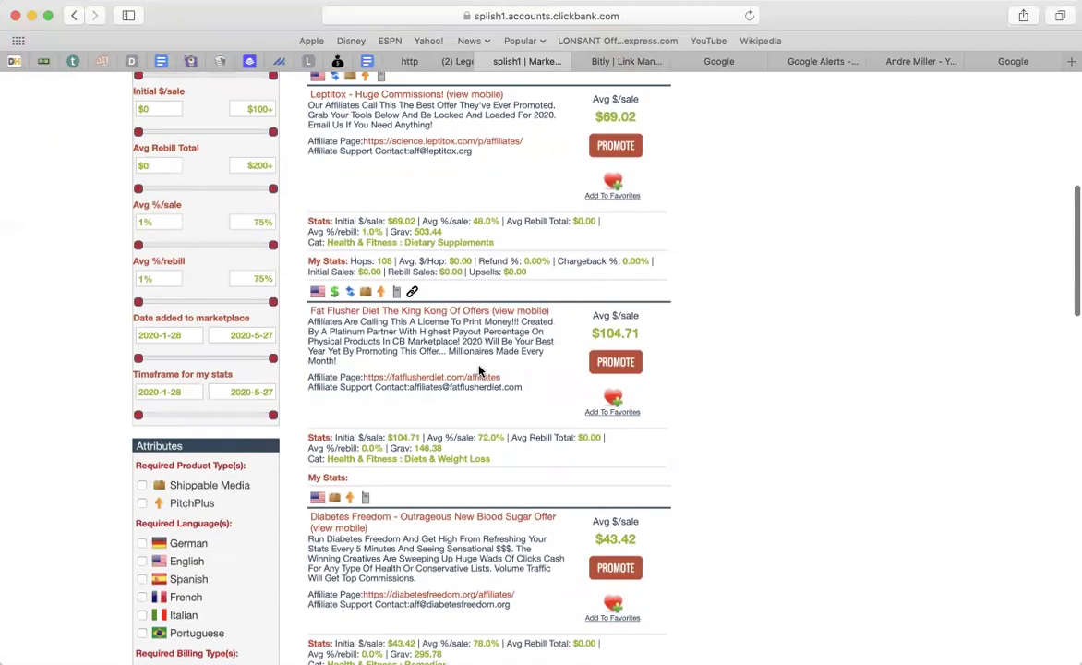
{"action": "scroll", "coordinate": [479, 369], "scroll_direction": "down", "scroll_amount": 1}
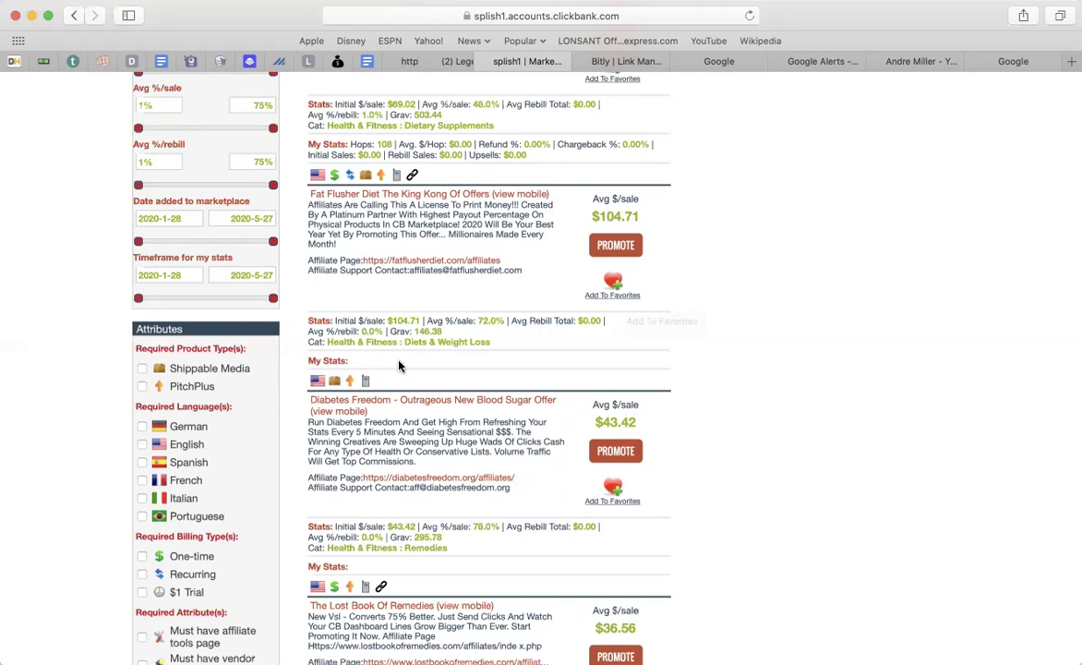
Step: Open the Fat Flusher Diet offer's affiliate page and follow its link to the page for cold traffic media
{"action": "scroll", "coordinate": [390, 341], "scroll_direction": "up", "scroll_amount": 3}
{"action": "scroll", "coordinate": [391, 341], "scroll_direction": "up", "scroll_amount": 4}
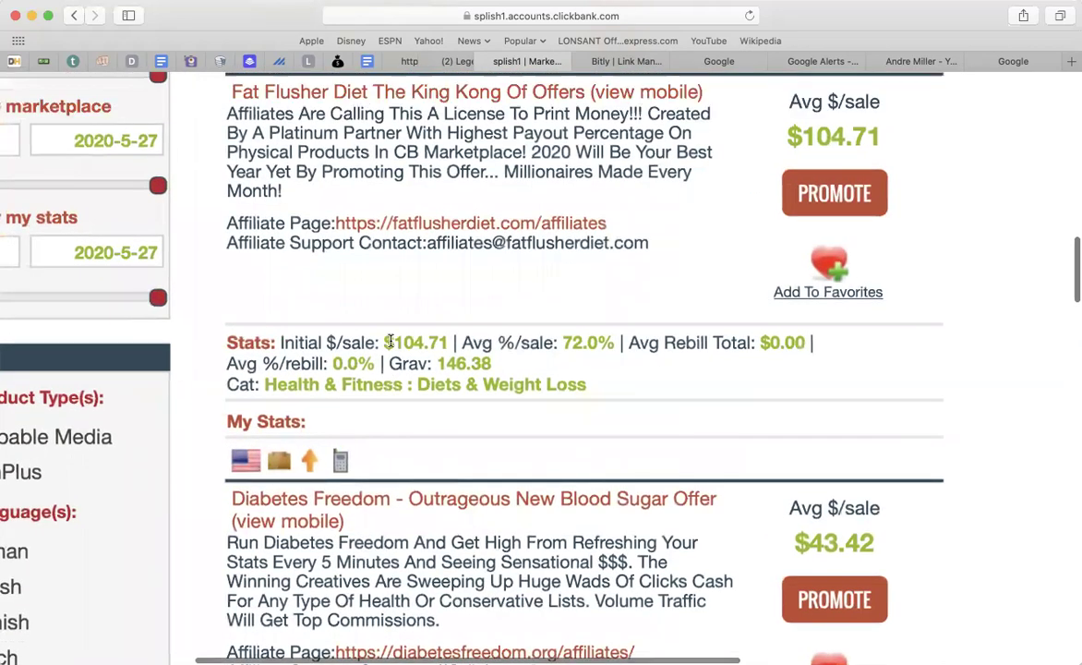
{"action": "left_click", "coordinate": [466, 236]}
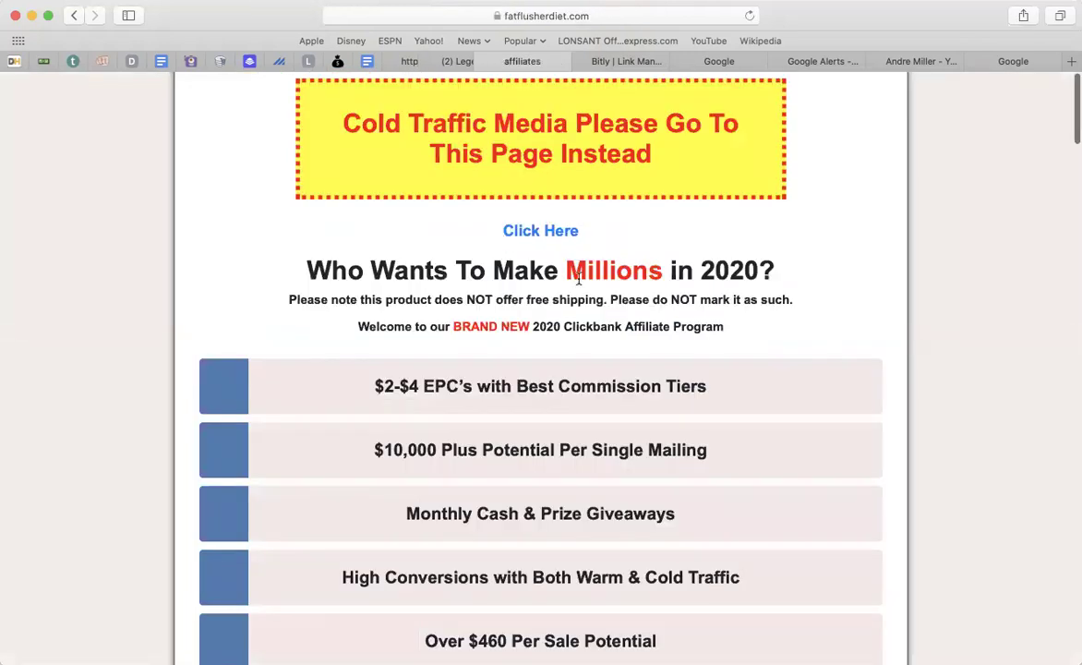
{"action": "left_click_drag", "start_coordinate": [374, 123], "coordinate": [646, 165]}
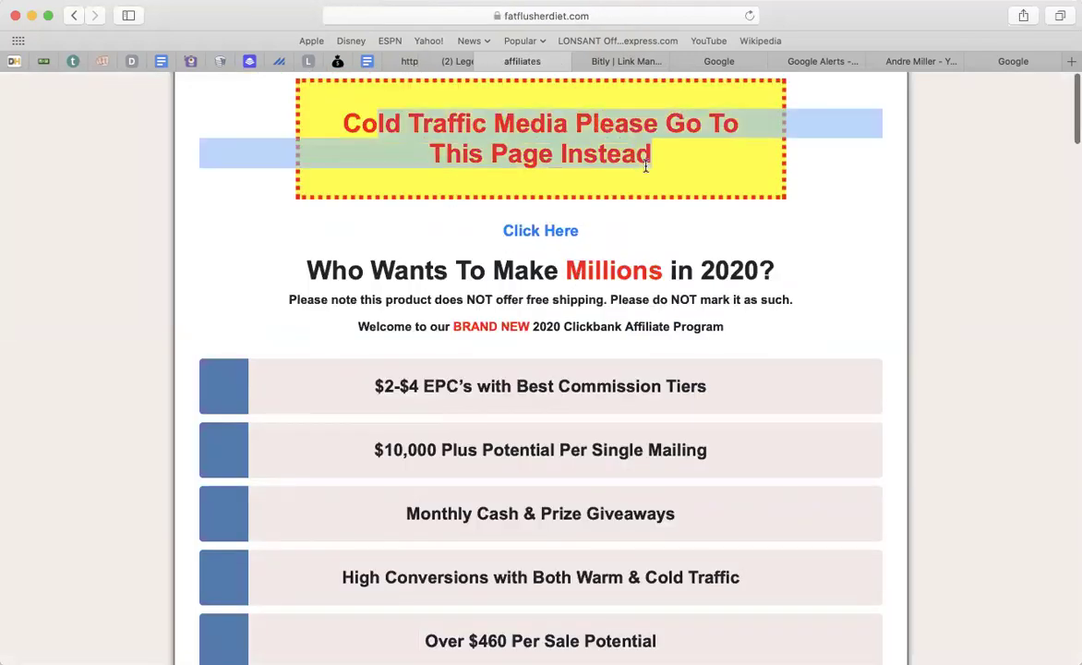
{"action": "left_click", "coordinate": [839, 193]}
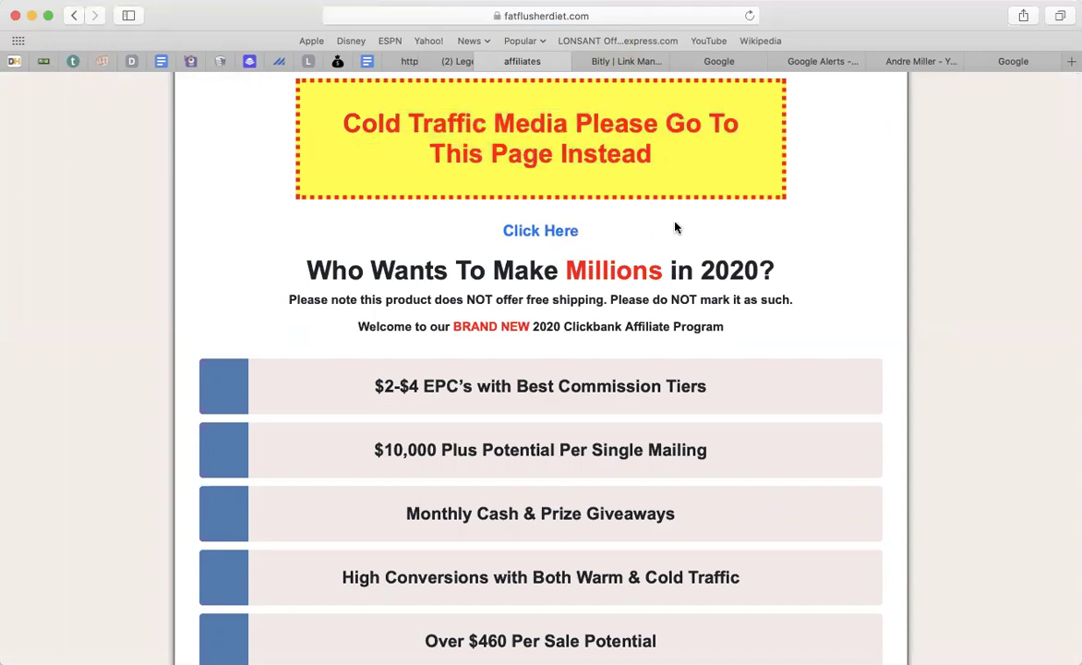
{"action": "left_click", "coordinate": [546, 236]}
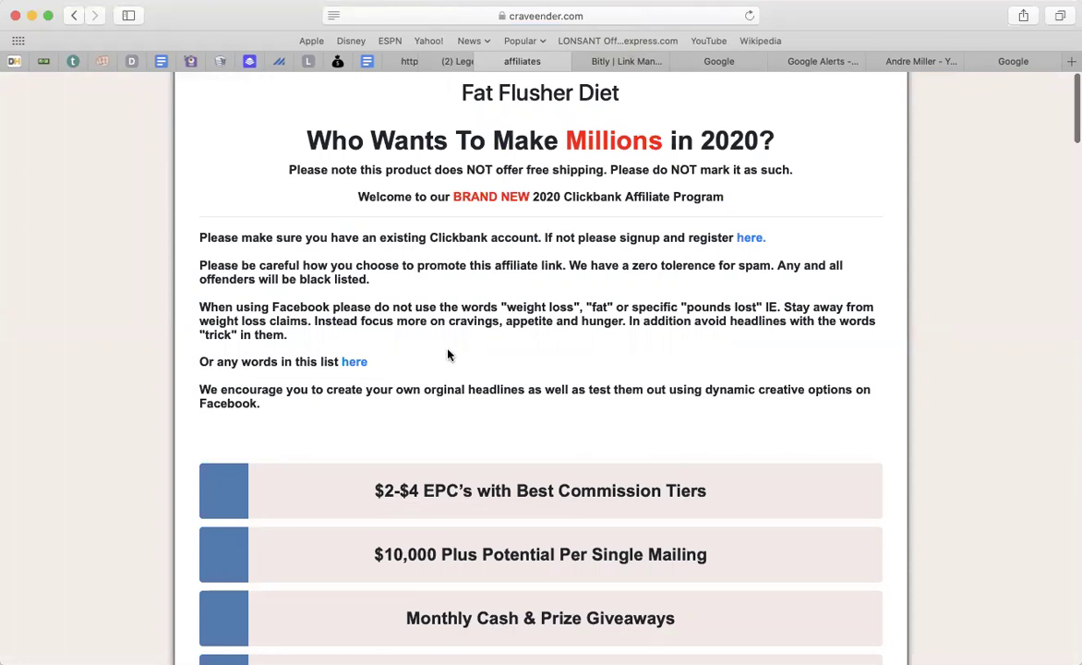
Step: Highlight the paragraph on wording to avoid on Facebook and read through the commission details to the hoplink generator
{"action": "left_click_drag", "start_coordinate": [198, 306], "coordinate": [391, 336]}
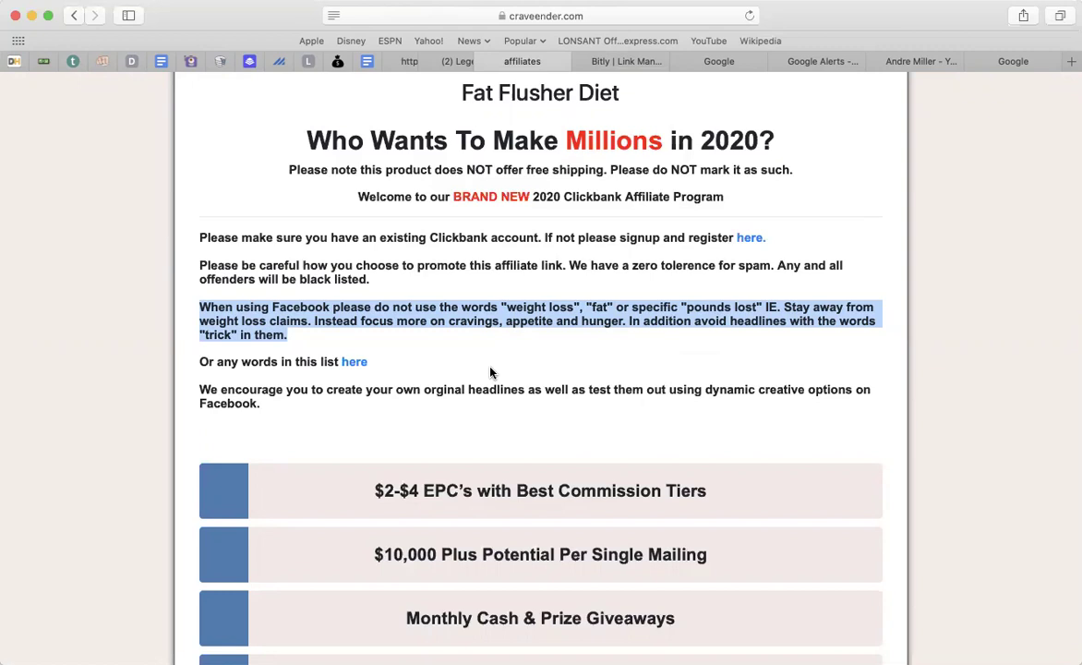
{"action": "scroll", "coordinate": [490, 372], "scroll_direction": "down", "scroll_amount": 5}
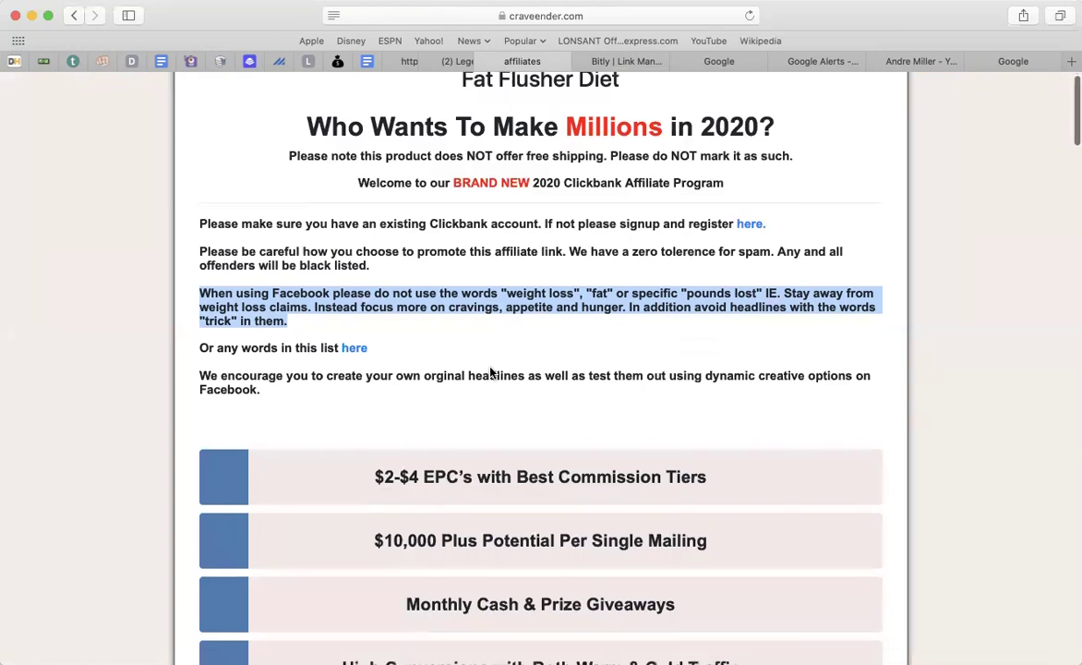
{"action": "scroll", "coordinate": [491, 370], "scroll_direction": "down", "scroll_amount": 7}
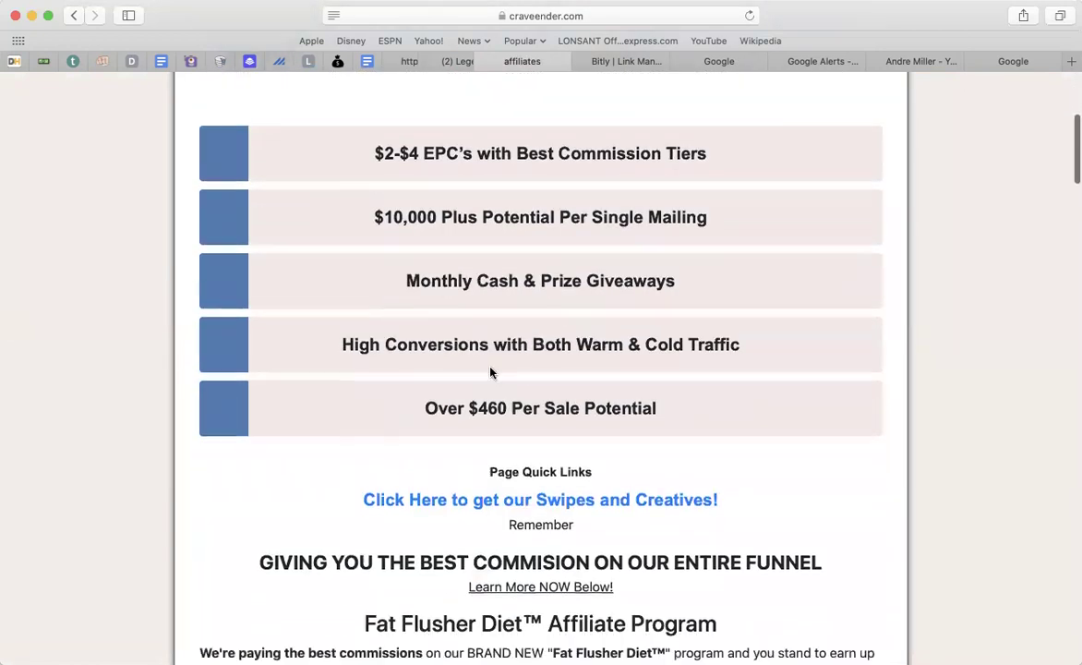
{"action": "scroll", "coordinate": [589, 276], "scroll_direction": "down", "scroll_amount": 2}
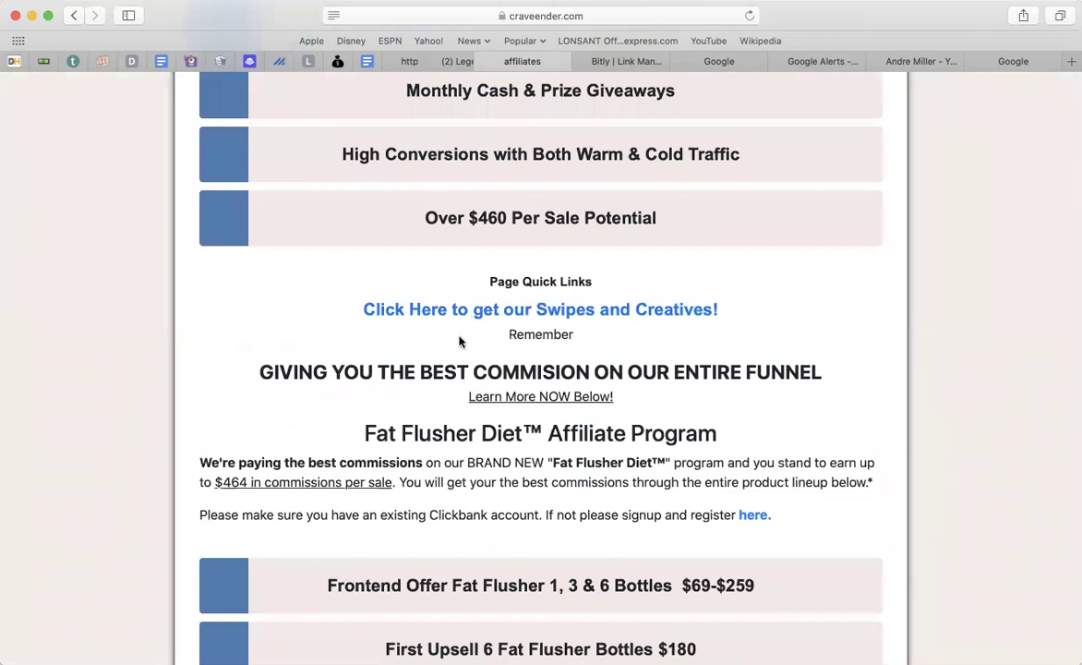
{"action": "scroll", "coordinate": [526, 350], "scroll_direction": "down", "scroll_amount": 15}
{"action": "scroll", "coordinate": [529, 359], "scroll_direction": "down", "scroll_amount": 13}
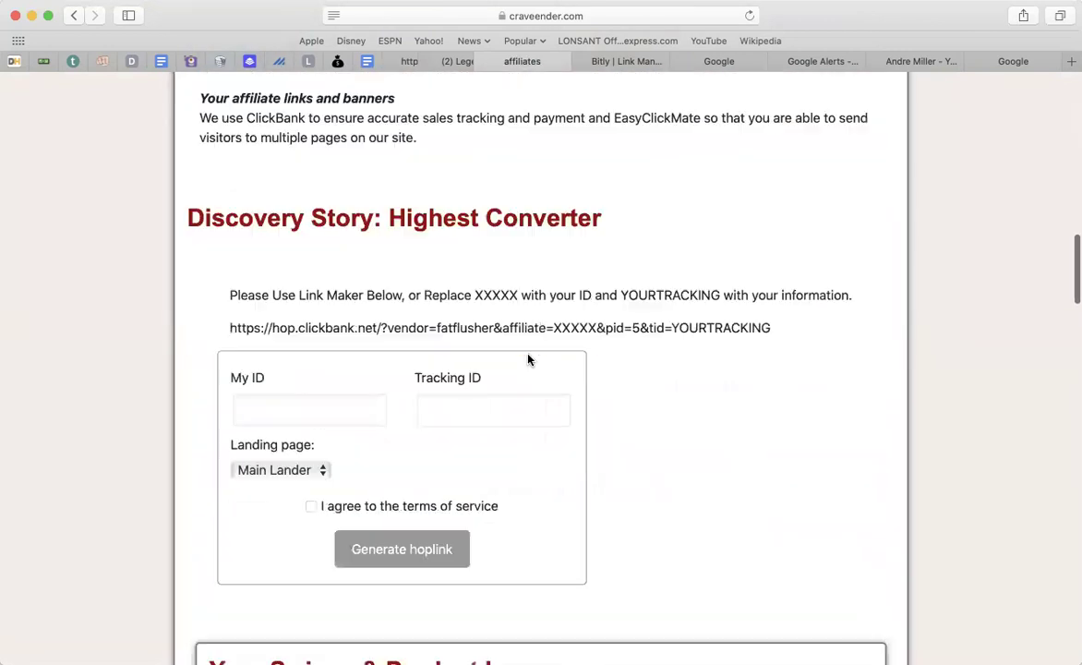
Step: Examine the affiliate page's product images and sample email swipes through to the end of the launch sequence
{"action": "scroll", "coordinate": [528, 359], "scroll_direction": "down", "scroll_amount": 8}
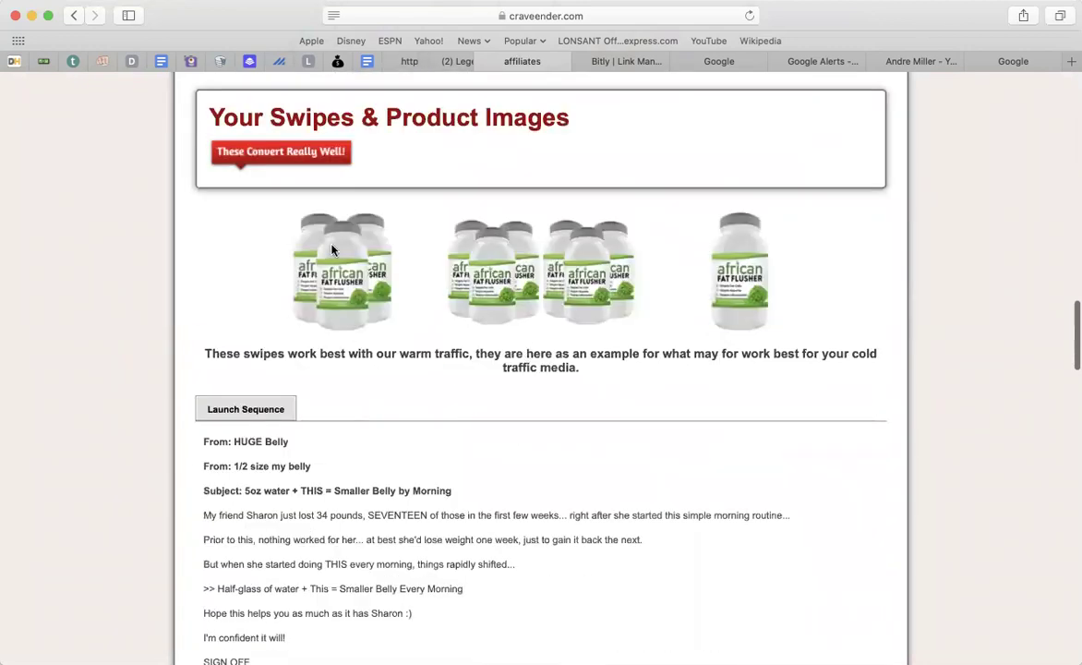
{"action": "scroll", "coordinate": [512, 343], "scroll_direction": "down", "scroll_amount": 7}
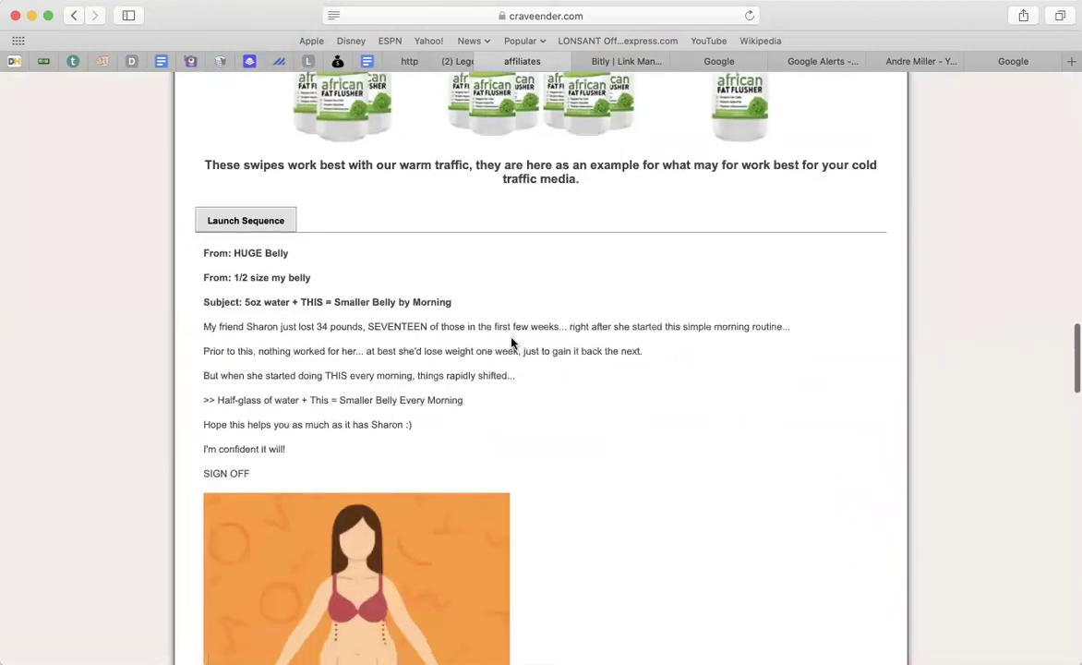
{"action": "scroll", "coordinate": [371, 315], "scroll_direction": "down", "scroll_amount": 3}
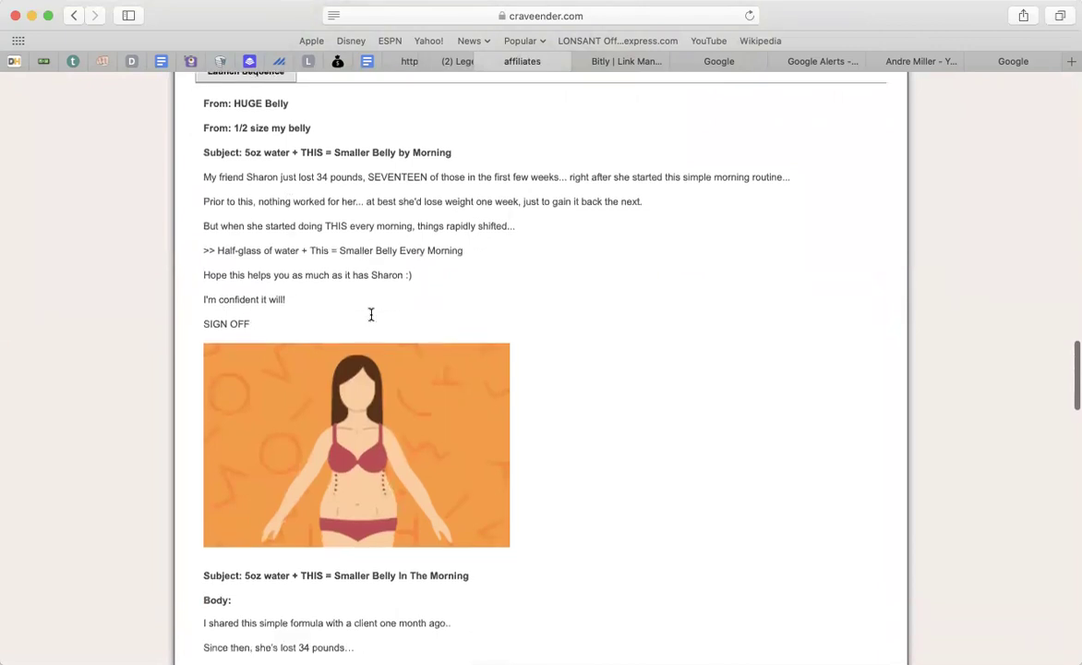
{"action": "scroll", "coordinate": [347, 451], "scroll_direction": "down", "scroll_amount": 4}
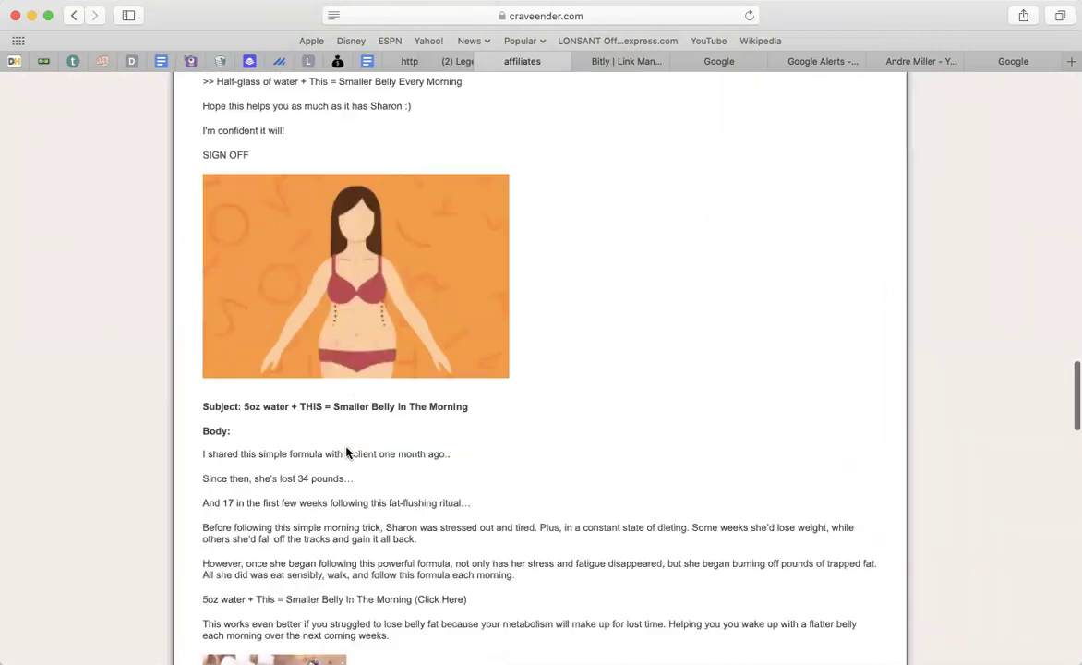
{"action": "scroll", "coordinate": [347, 450], "scroll_direction": "down", "scroll_amount": 2}
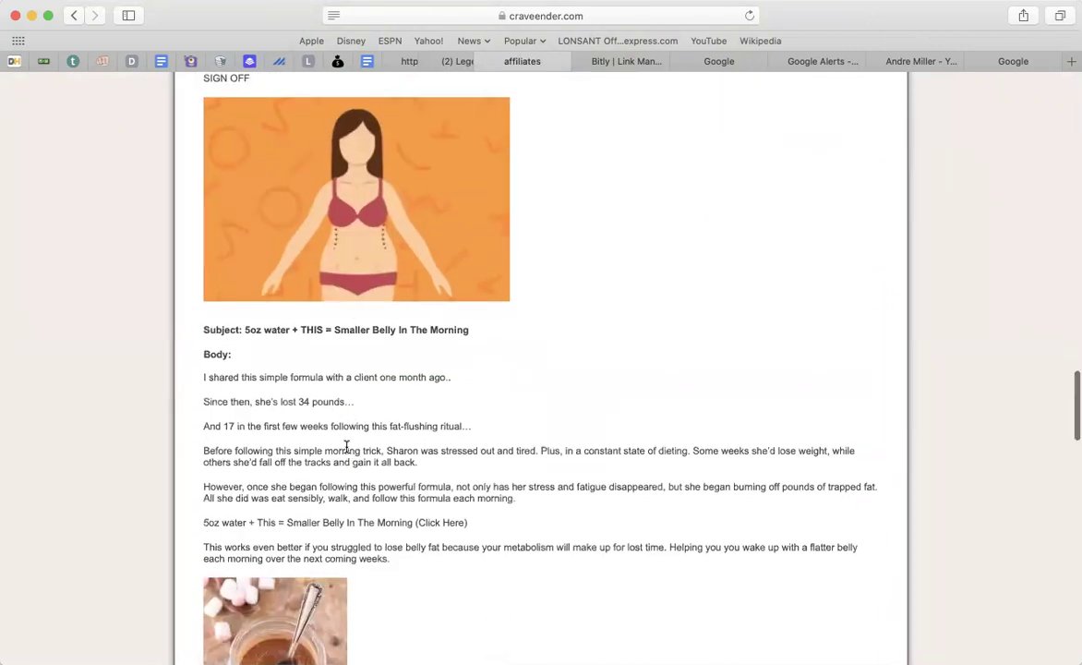
{"action": "scroll", "coordinate": [346, 450], "scroll_direction": "down", "scroll_amount": 3}
{"action": "scroll", "coordinate": [346, 451], "scroll_direction": "down", "scroll_amount": 3}
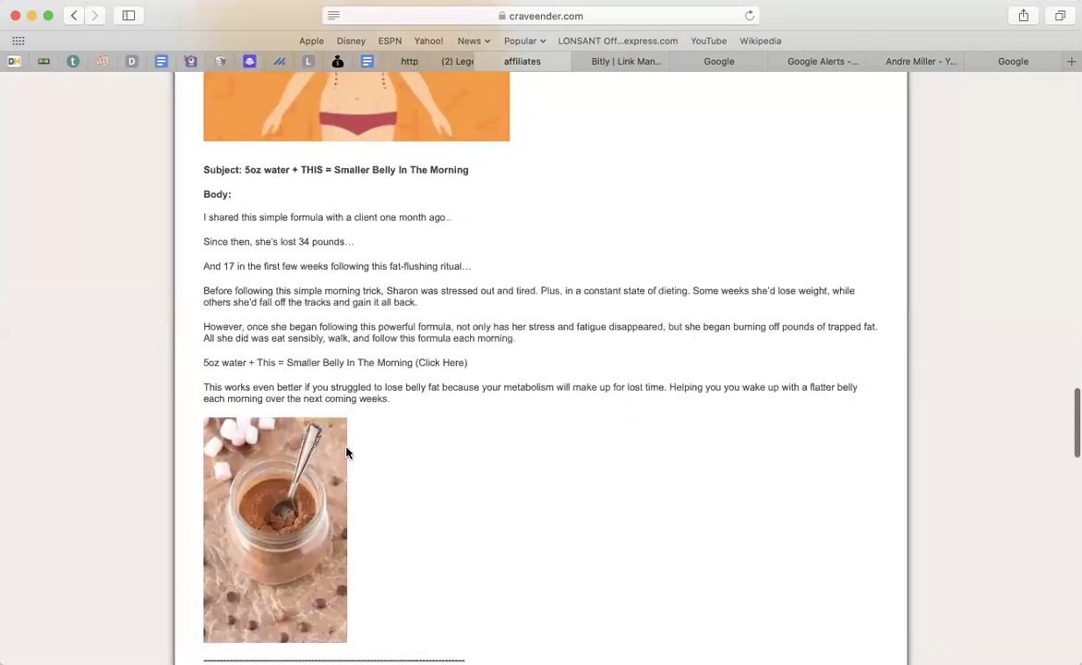
{"action": "scroll", "coordinate": [377, 401], "scroll_direction": "down", "scroll_amount": 4}
{"action": "scroll", "coordinate": [376, 400], "scroll_direction": "down", "scroll_amount": 10}
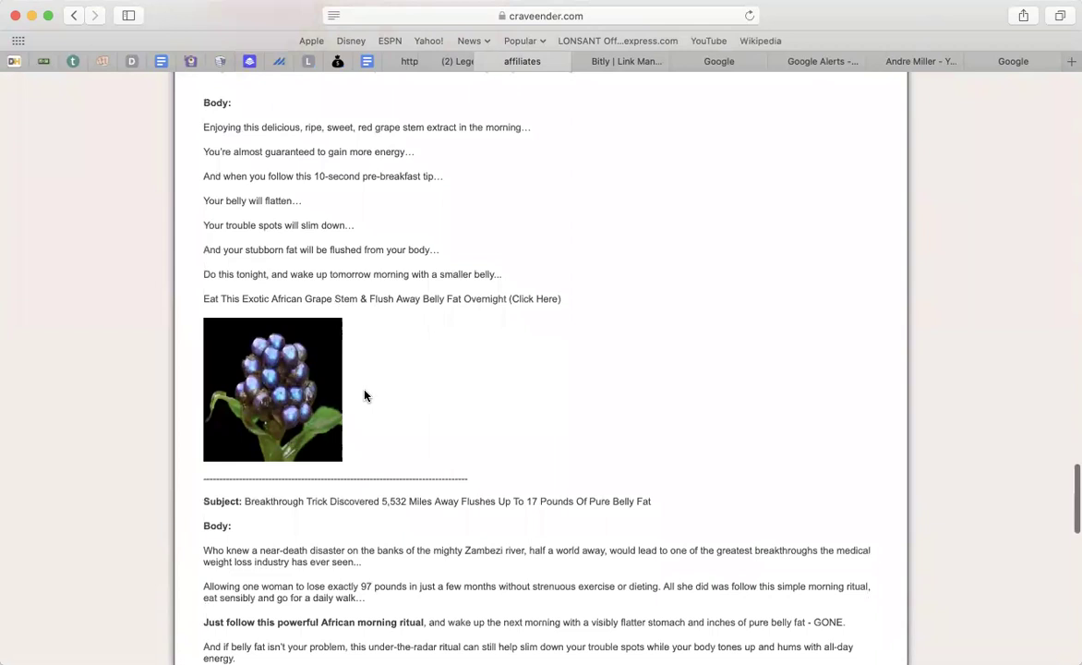
{"action": "scroll", "coordinate": [364, 395], "scroll_direction": "down", "scroll_amount": 15}
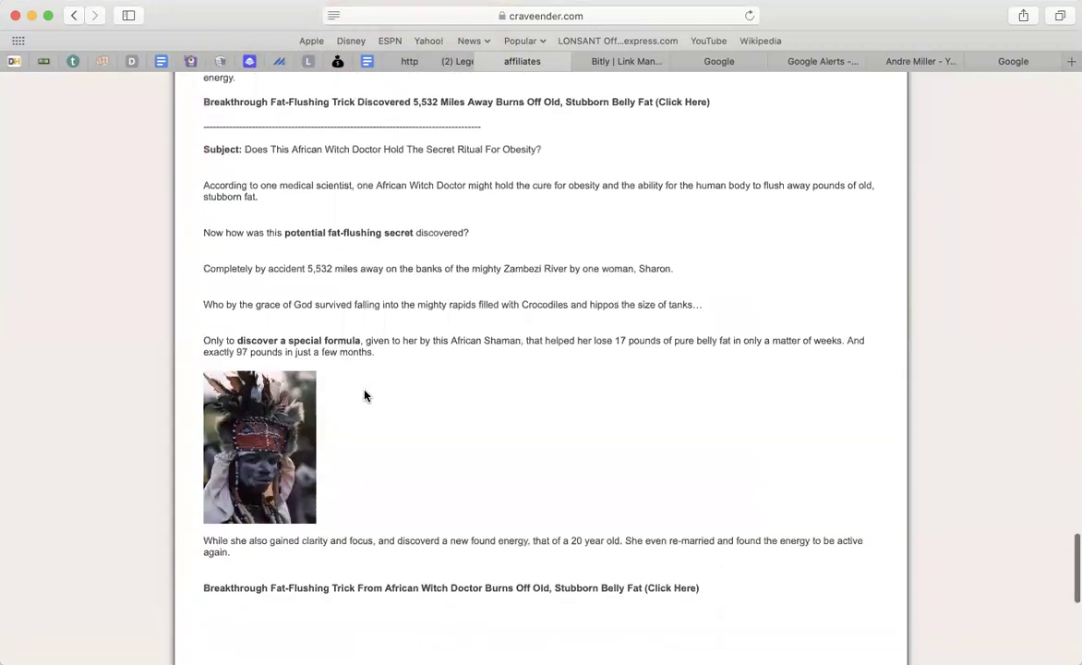
{"action": "scroll", "coordinate": [365, 395], "scroll_direction": "down", "scroll_amount": 3}
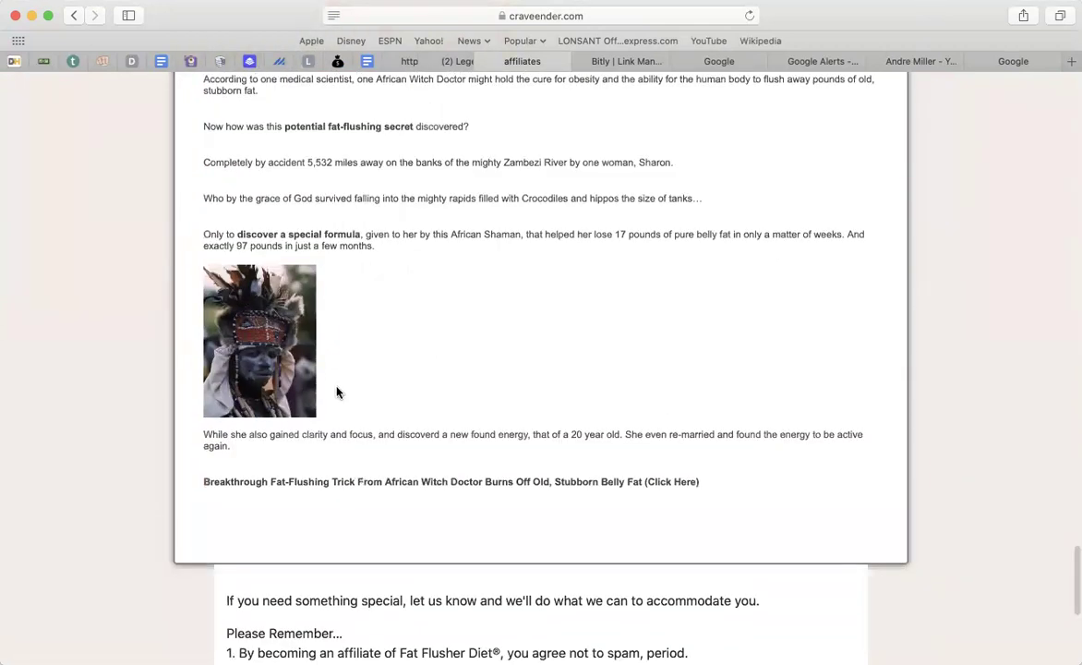
Step: Review the final email swipes and return to the Facebook wording rules at the start of the affiliate page
{"action": "scroll", "coordinate": [338, 393], "scroll_direction": "down", "scroll_amount": 3}
{"action": "scroll", "coordinate": [337, 393], "scroll_direction": "up", "scroll_amount": 4}
{"action": "scroll", "coordinate": [337, 392], "scroll_direction": "up", "scroll_amount": 7}
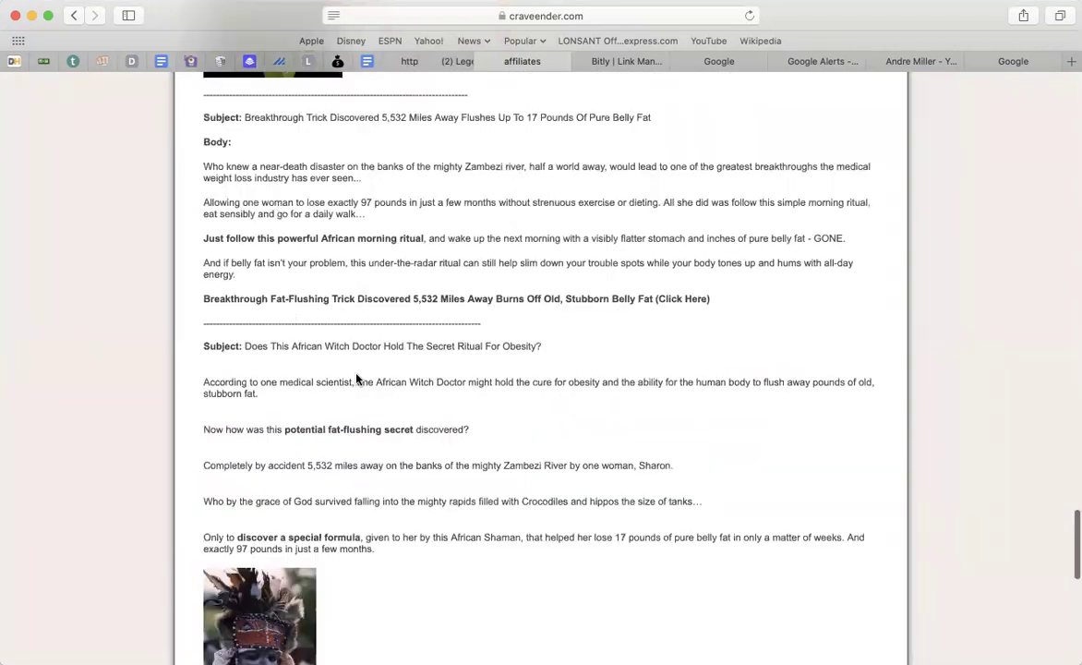
{"action": "scroll", "coordinate": [346, 381], "scroll_direction": "up", "scroll_amount": 4}
{"action": "scroll", "coordinate": [346, 382], "scroll_direction": "up", "scroll_amount": 20}
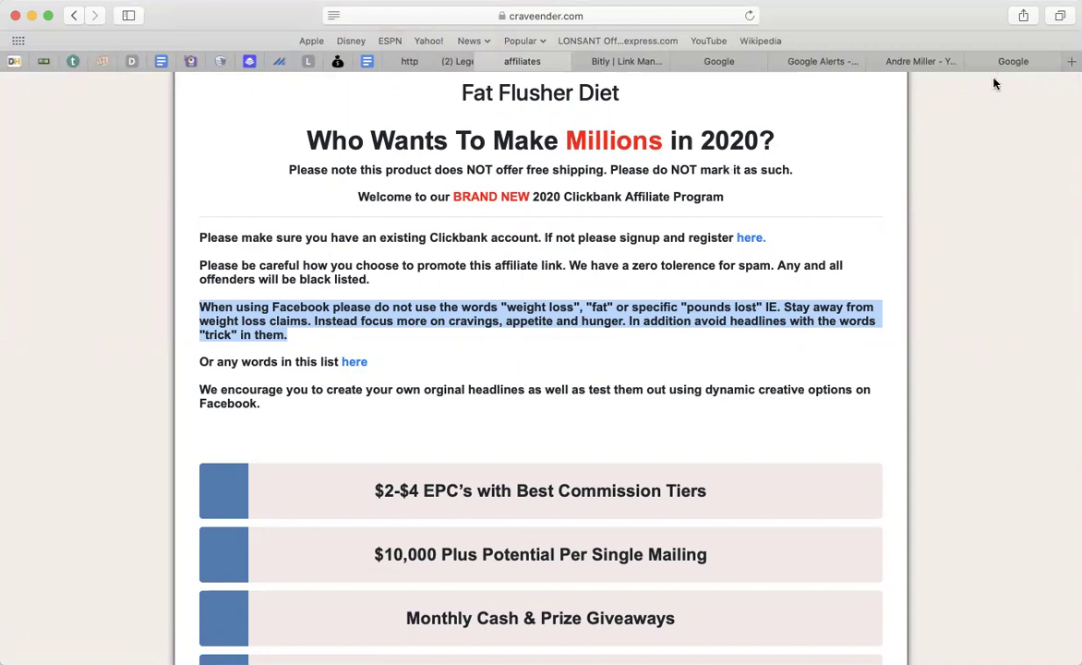
Step: Search Google for "Fat Flusher diet" and examine the paid ads among the results
{"action": "left_click", "coordinate": [709, 63]}
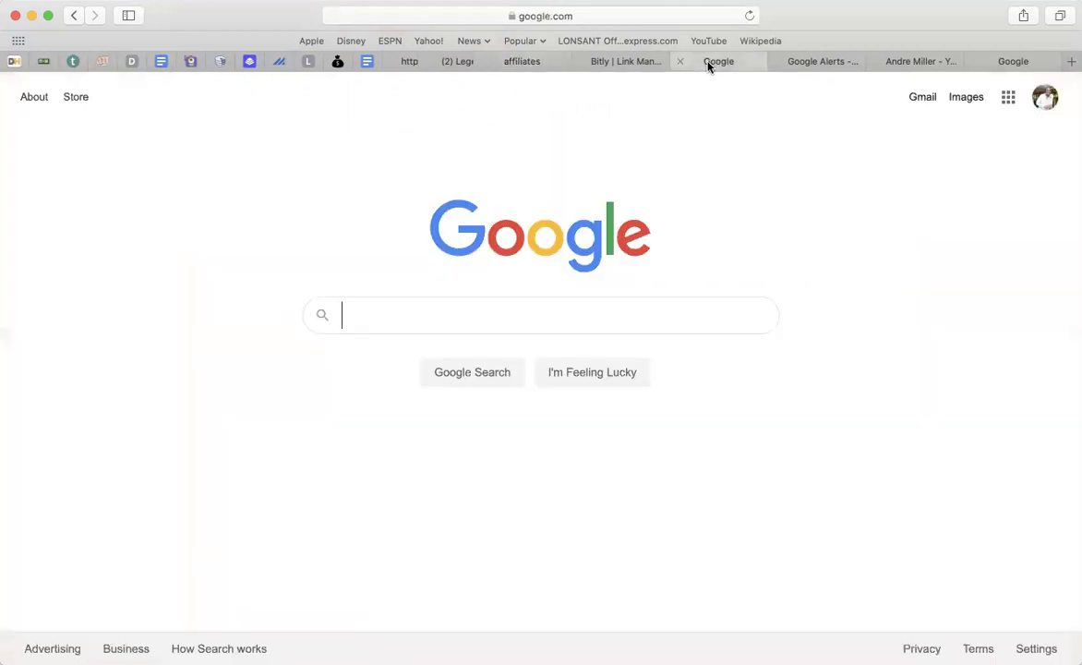
{"action": "type", "text": "Fat Flushe"}
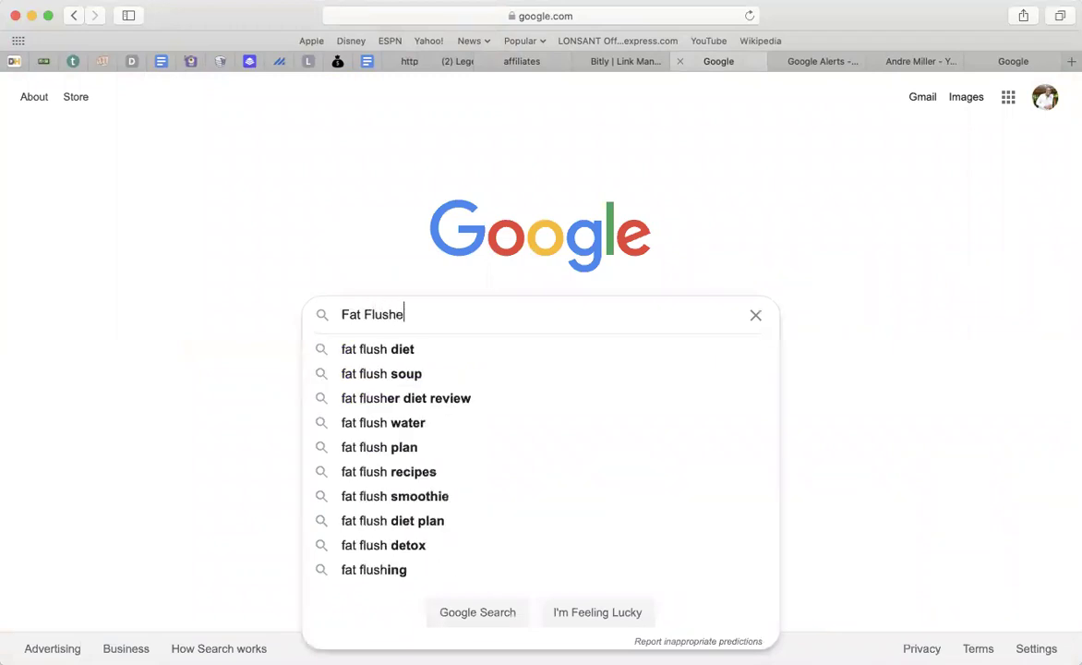
{"action": "type", "text": "r diet"}
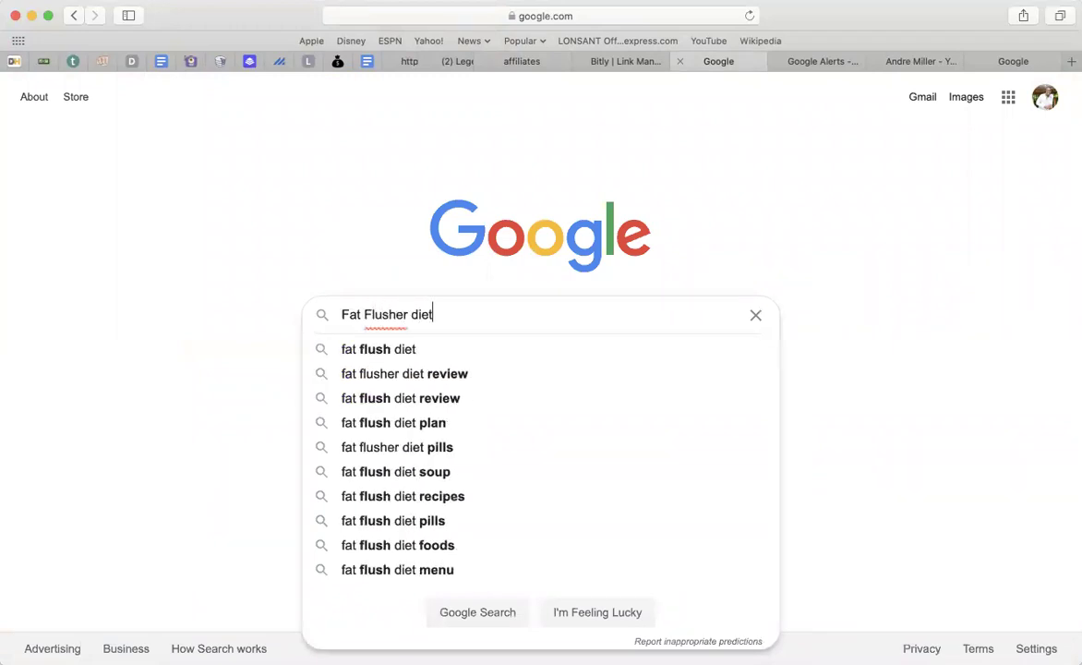
{"action": "key", "text": "Return"}
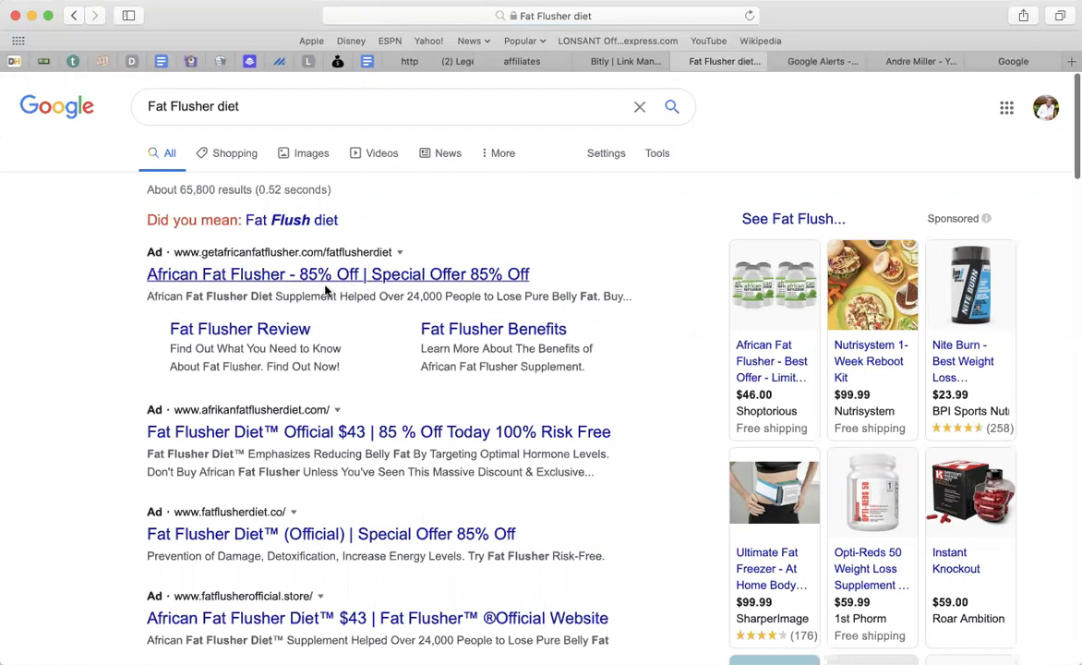
{"action": "scroll", "coordinate": [283, 354], "scroll_direction": "down", "scroll_amount": 2}
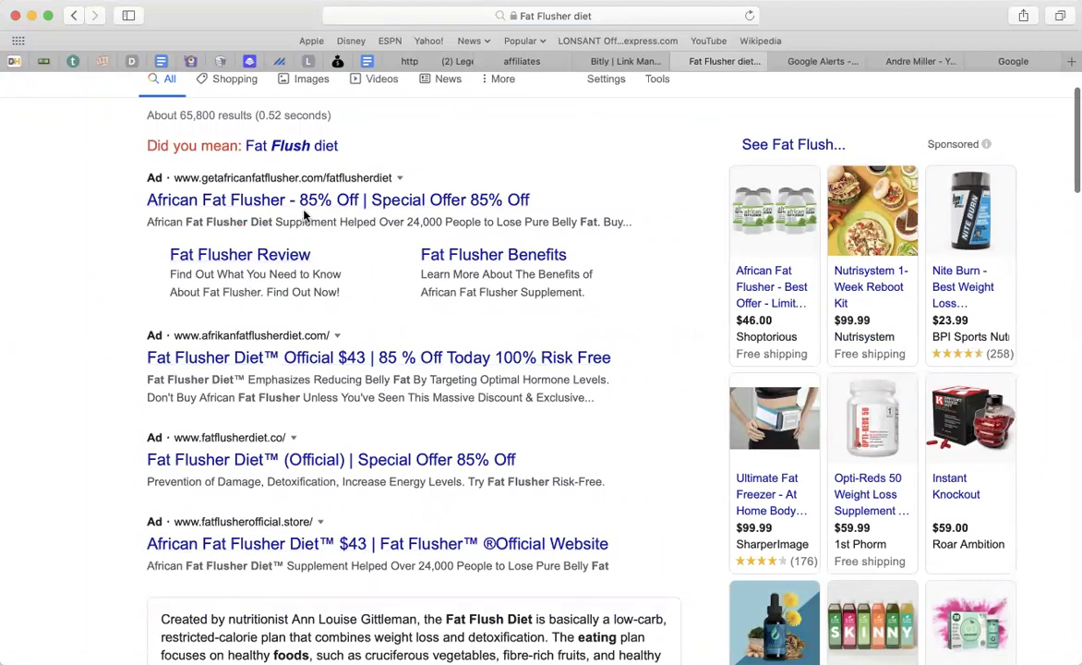
{"action": "scroll", "coordinate": [305, 444], "scroll_direction": "down", "scroll_amount": 2}
{"action": "scroll", "coordinate": [306, 444], "scroll_direction": "up", "scroll_amount": 1}
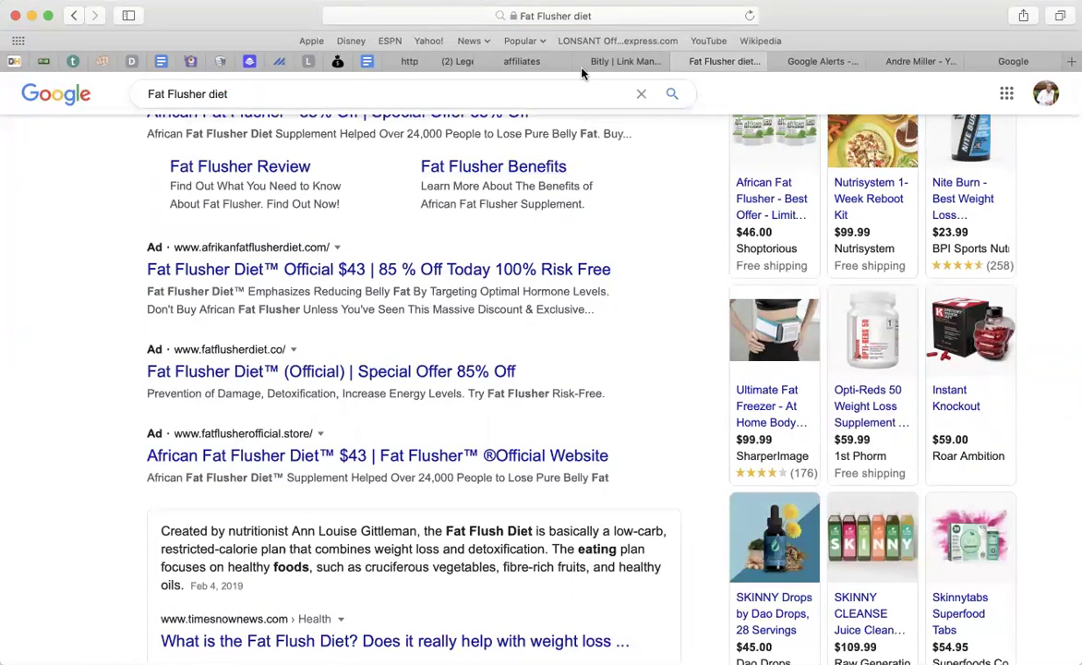
Step: Look through the uploaded videos on the already open YouTube channel
{"action": "left_click", "coordinate": [929, 62]}
{"action": "scroll", "coordinate": [585, 450], "scroll_direction": "down", "scroll_amount": 10}
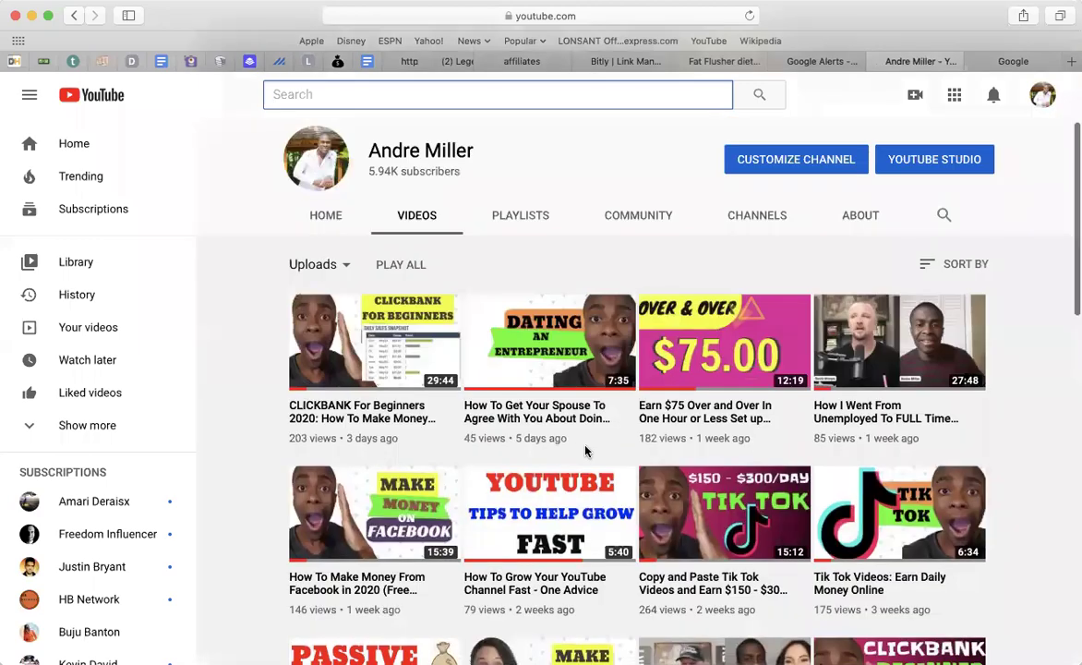
{"action": "scroll", "coordinate": [585, 451], "scroll_direction": "down", "scroll_amount": 5}
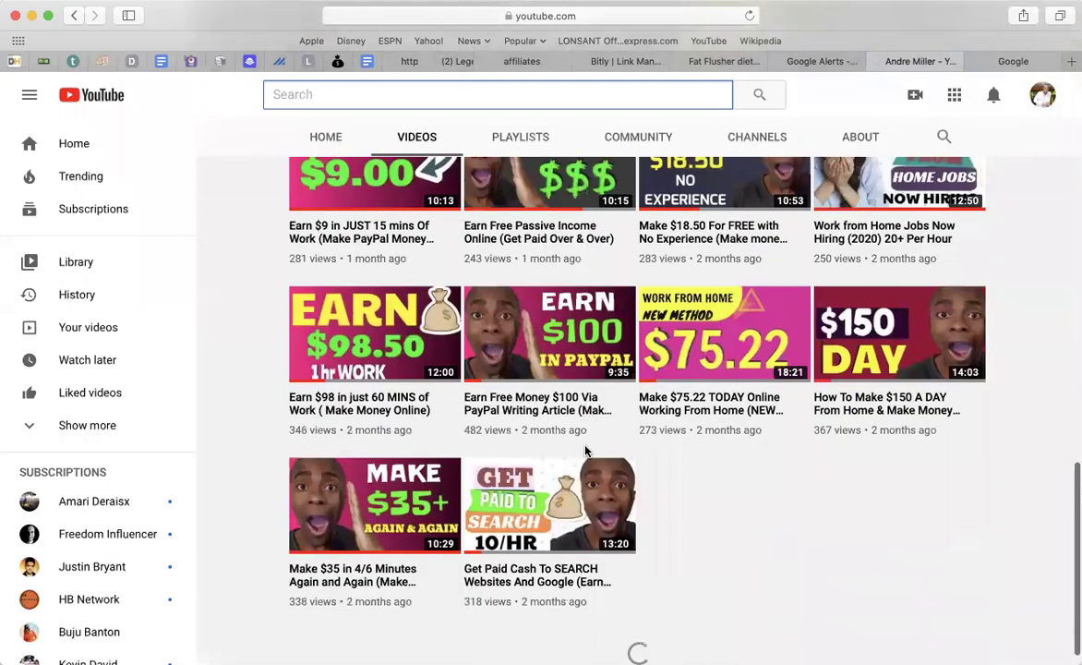
{"action": "scroll", "coordinate": [586, 450], "scroll_direction": "up", "scroll_amount": 15}
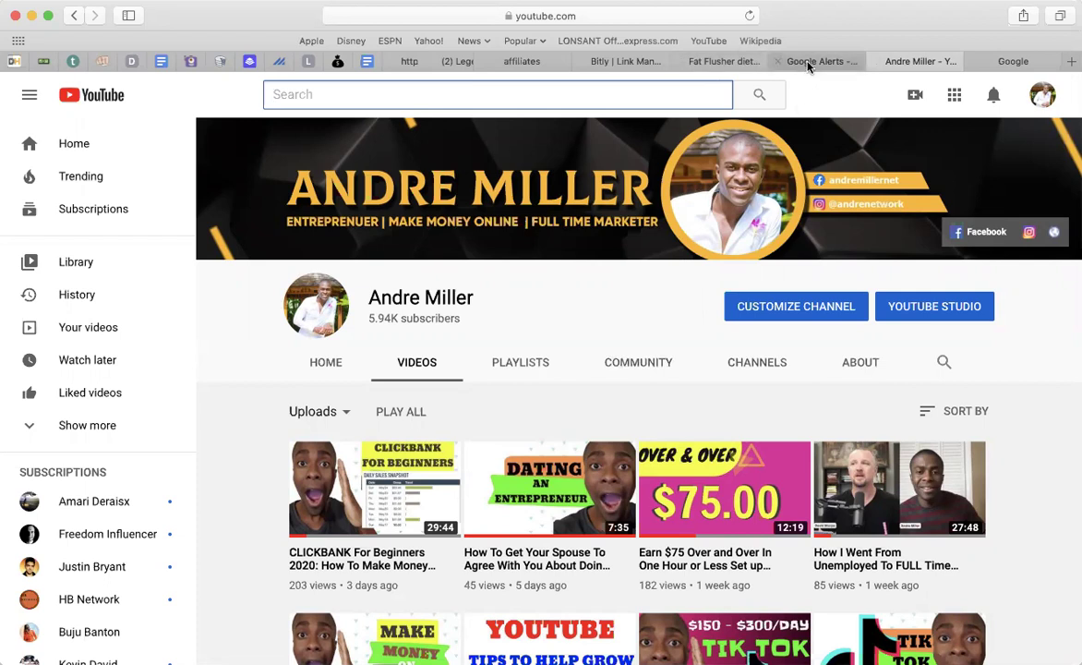
Step: Go back to the Fat Flusher Diet affiliate page and examine the commissions for the frontend offer and upsells
{"action": "left_click", "coordinate": [711, 65]}
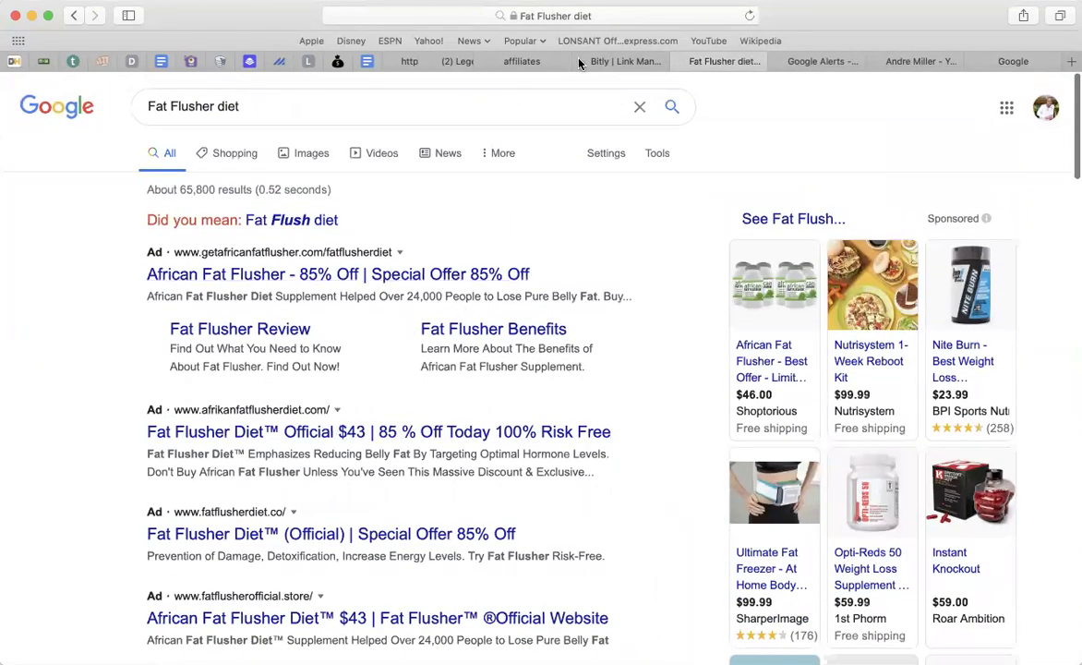
{"action": "left_click", "coordinate": [523, 62]}
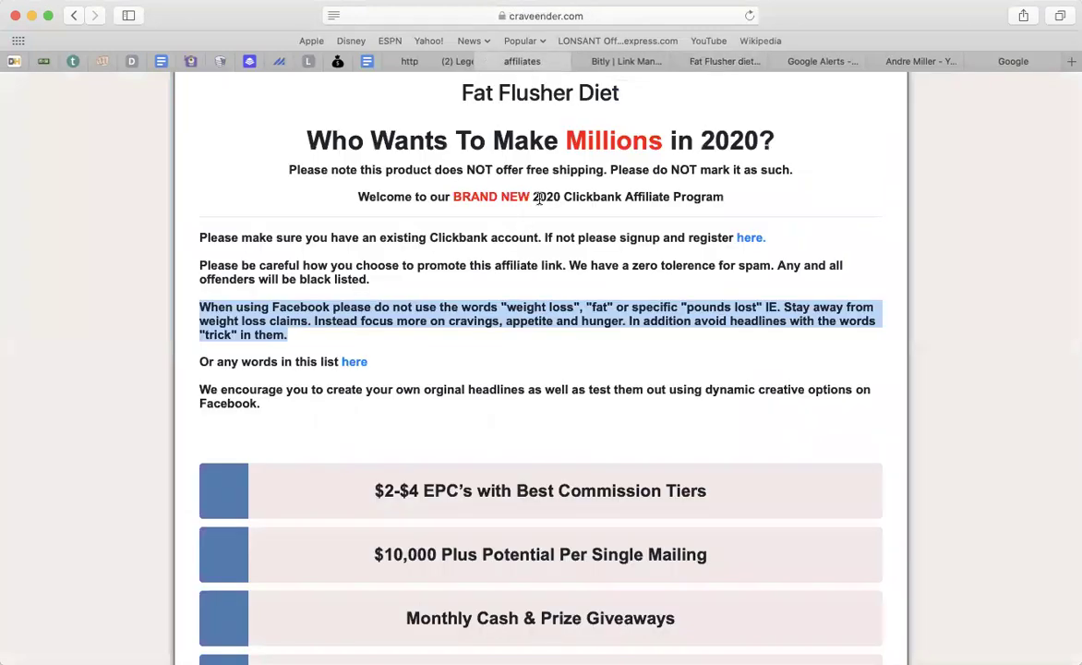
{"action": "scroll", "coordinate": [546, 298], "scroll_direction": "down", "scroll_amount": 5}
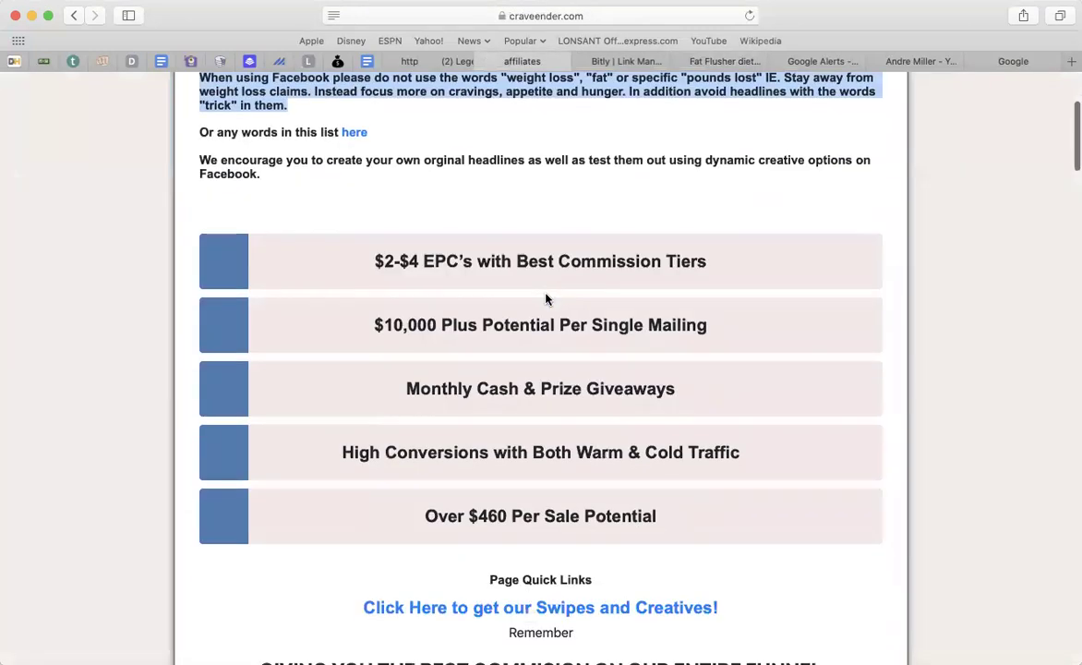
{"action": "scroll", "coordinate": [546, 299], "scroll_direction": "down", "scroll_amount": 15}
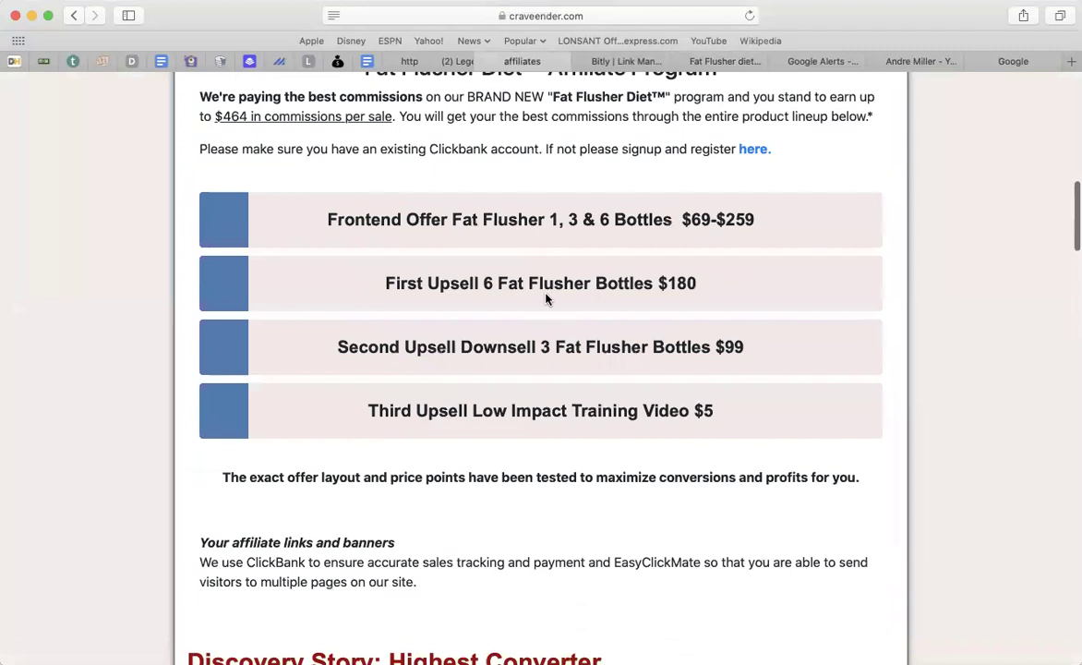
{"action": "scroll", "coordinate": [546, 298], "scroll_direction": "down", "scroll_amount": 3}
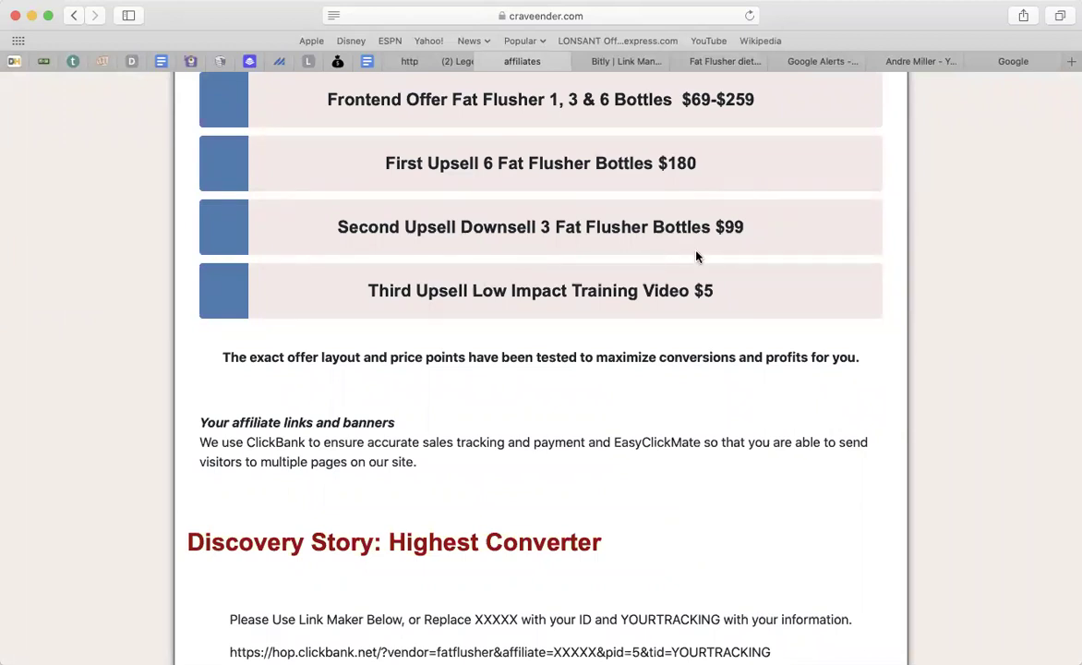
{"action": "scroll", "coordinate": [682, 304], "scroll_direction": "up", "scroll_amount": 3}
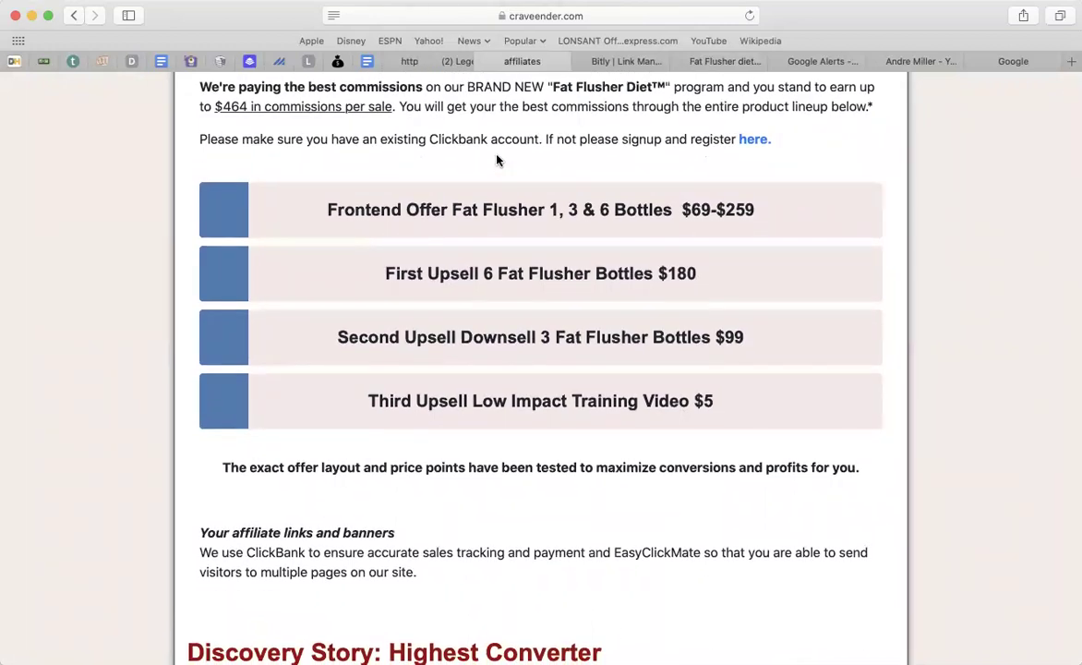
Step: Return from the affiliate page to the ClickBank marketplace and open the Health & Fitness category
{"action": "scroll", "coordinate": [457, 66], "scroll_direction": "left", "scroll_amount": 2}
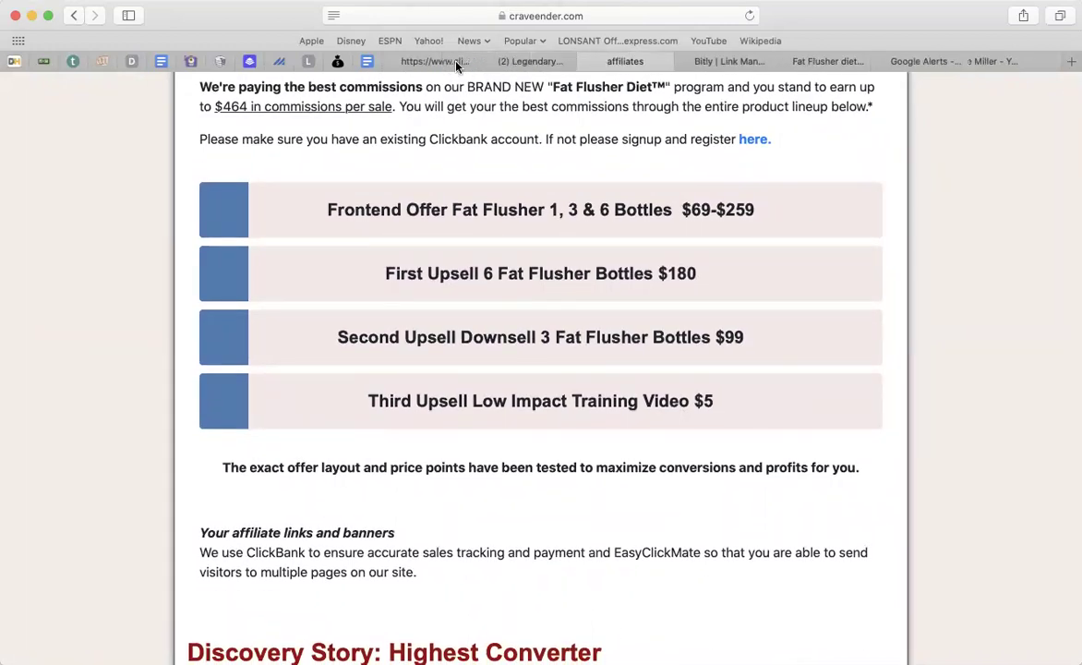
{"action": "left_click", "coordinate": [732, 62]}
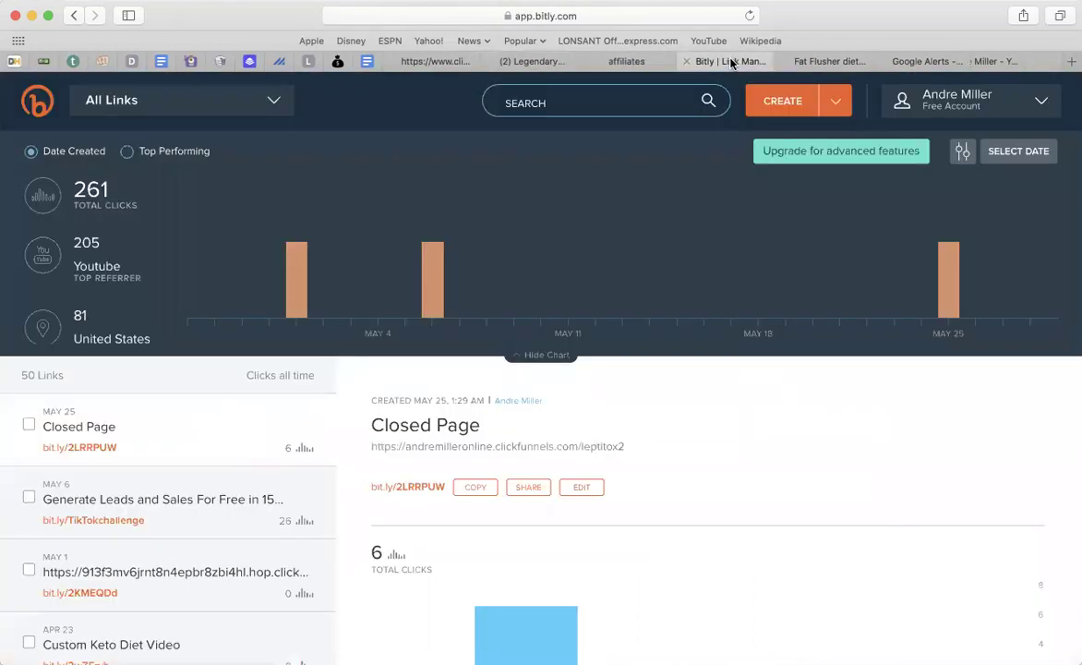
{"action": "left_click", "coordinate": [627, 63]}
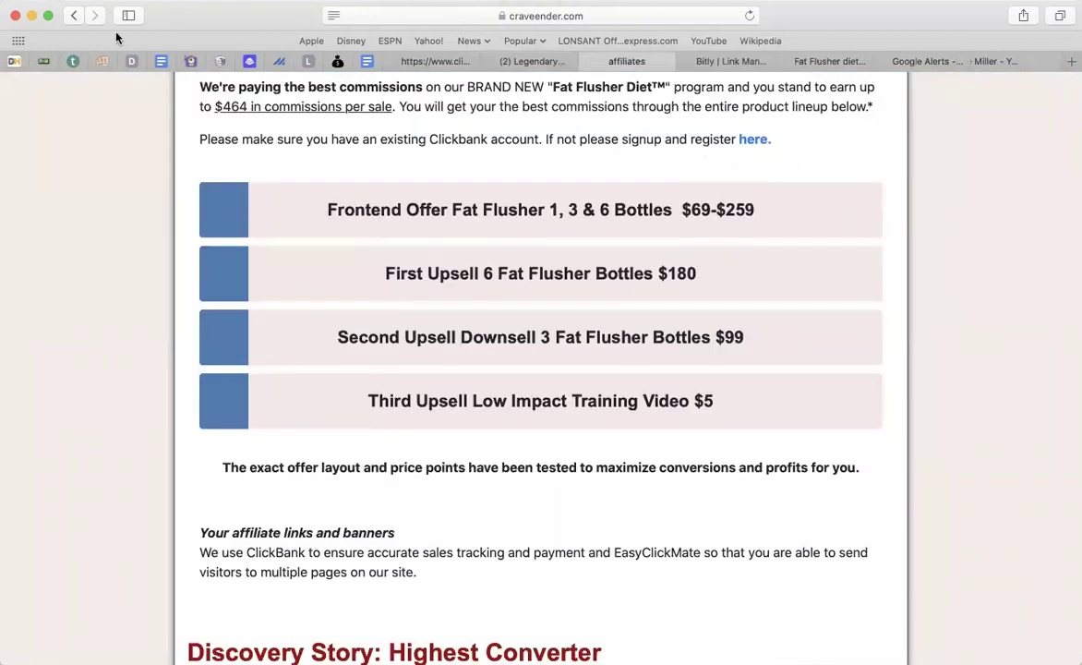
{"action": "left_click", "coordinate": [73, 16]}
{"action": "left_click", "coordinate": [73, 17]}
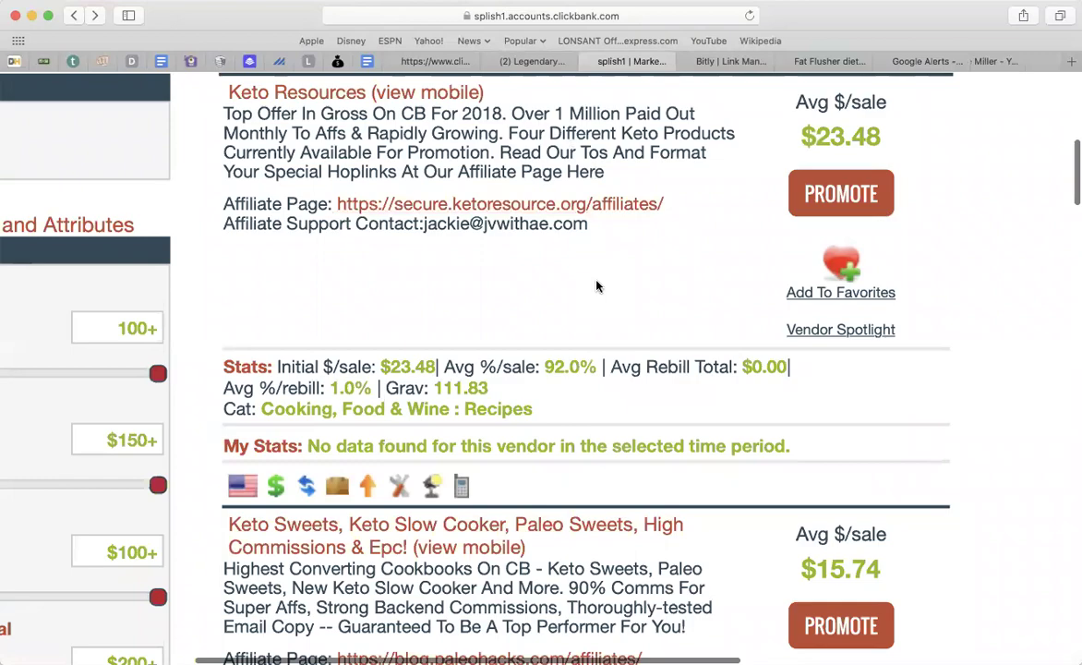
{"action": "scroll", "coordinate": [597, 286], "scroll_direction": "down", "scroll_amount": 10}
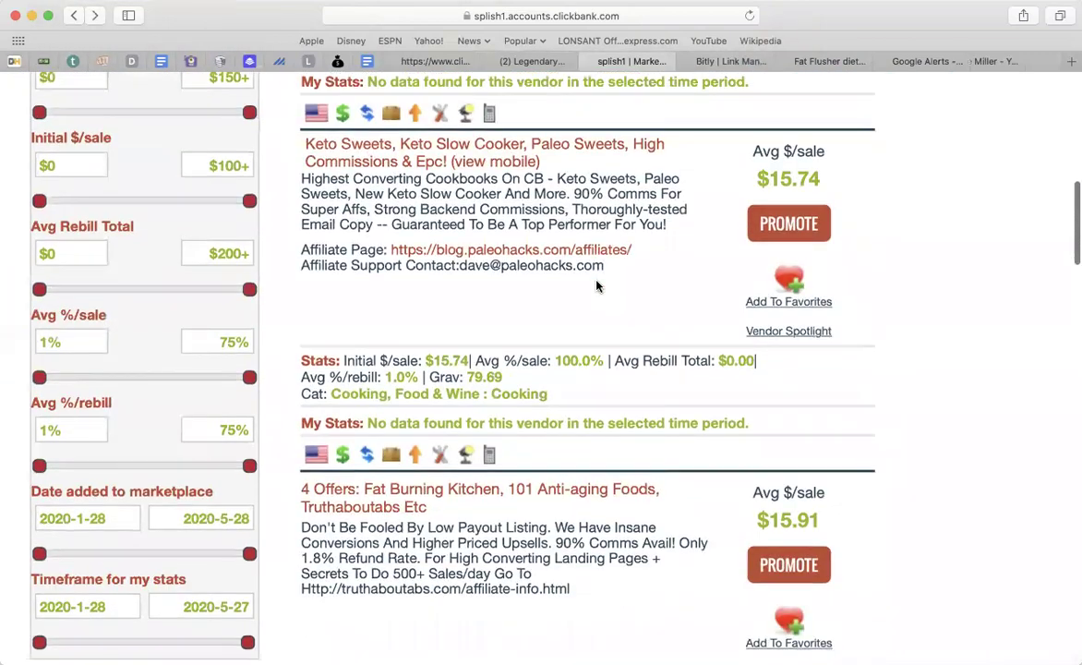
{"action": "scroll", "coordinate": [596, 286], "scroll_direction": "up", "scroll_amount": 10}
{"action": "scroll", "coordinate": [596, 287], "scroll_direction": "down", "scroll_amount": 7}
{"action": "scroll", "coordinate": [597, 286], "scroll_direction": "down", "scroll_amount": 10}
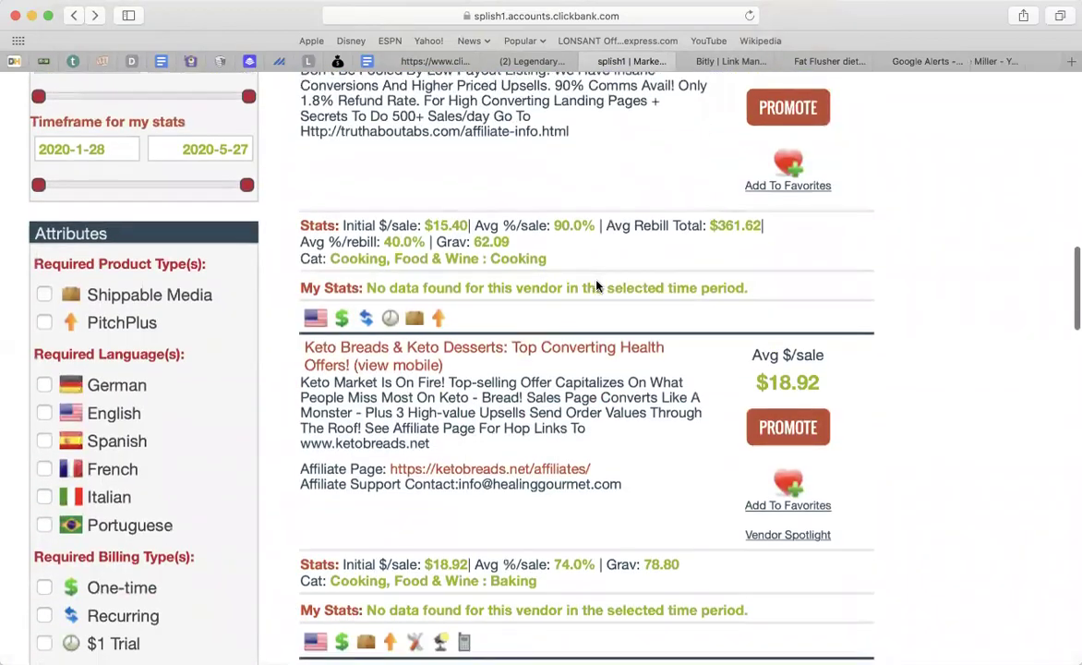
{"action": "scroll", "coordinate": [597, 286], "scroll_direction": "down", "scroll_amount": 12}
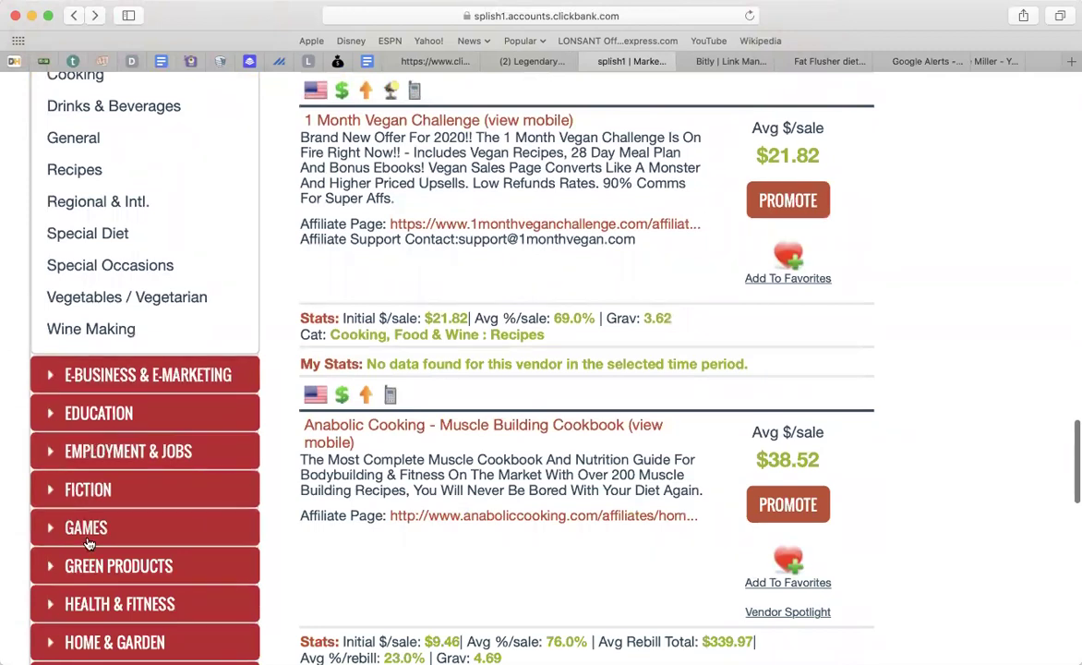
{"action": "scroll", "coordinate": [97, 512], "scroll_direction": "down", "scroll_amount": 2}
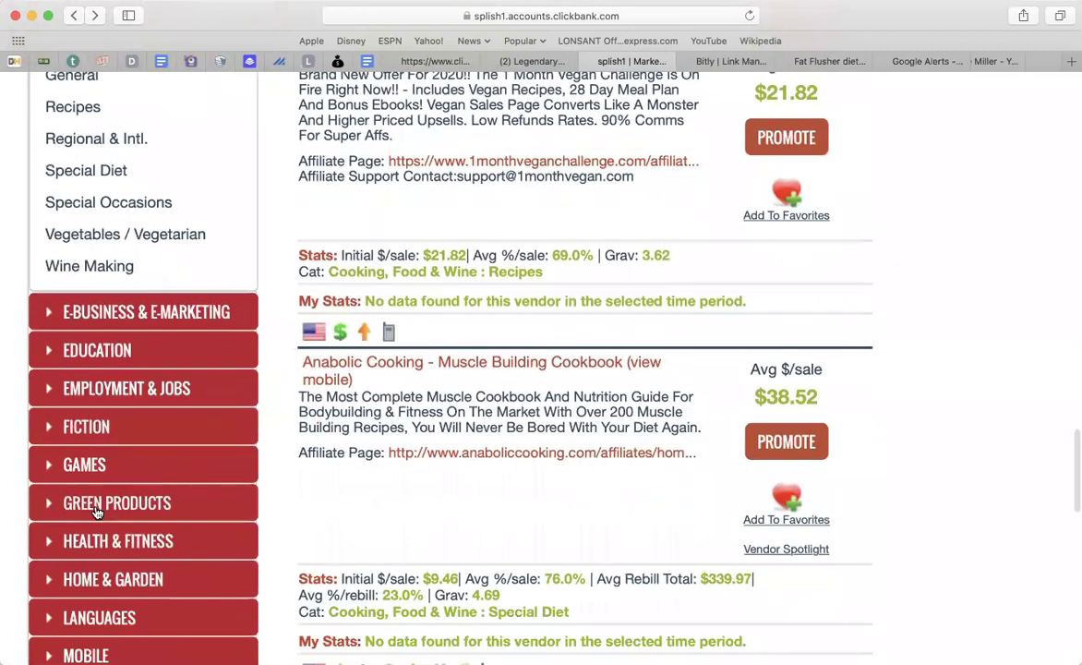
{"action": "left_click", "coordinate": [58, 543]}
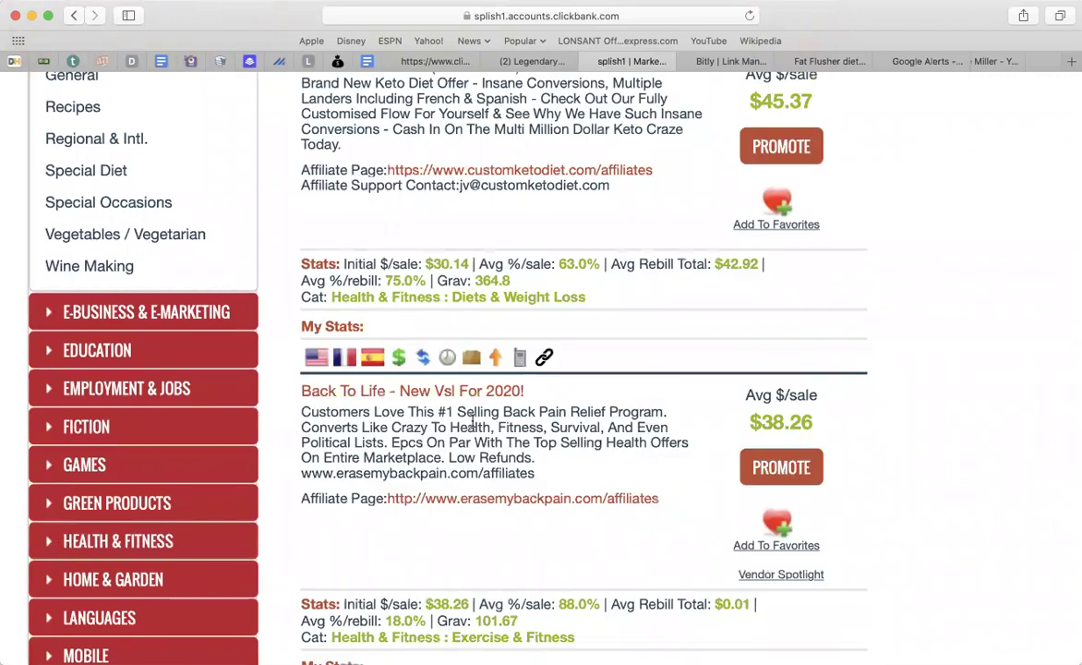
Step: Find the Fat Flusher Diet offer in the category listing, generate its promotion hoplink and copy it
{"action": "scroll", "coordinate": [473, 423], "scroll_direction": "up", "scroll_amount": 5}
{"action": "scroll", "coordinate": [473, 425], "scroll_direction": "up", "scroll_amount": 6}
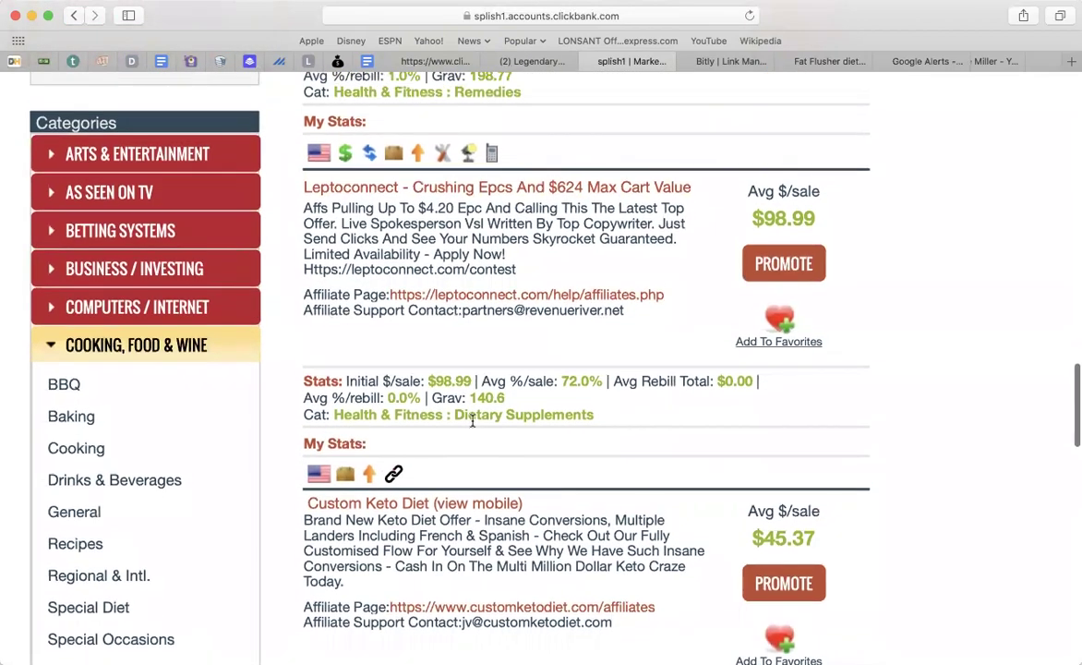
{"action": "scroll", "coordinate": [473, 425], "scroll_direction": "up", "scroll_amount": 8}
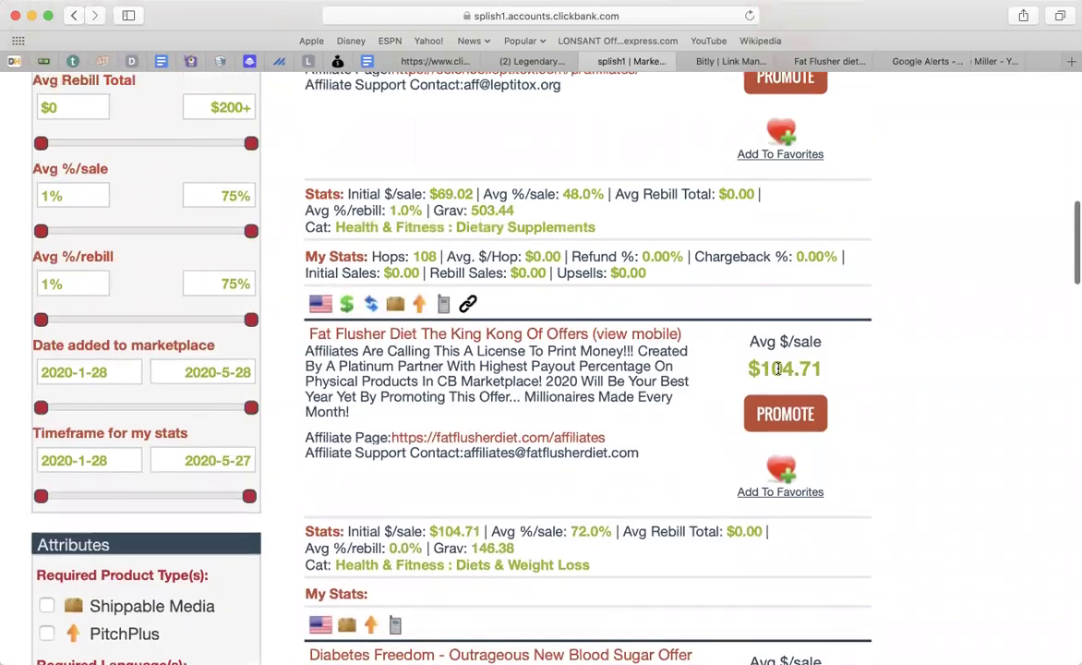
{"action": "left_click", "coordinate": [783, 415]}
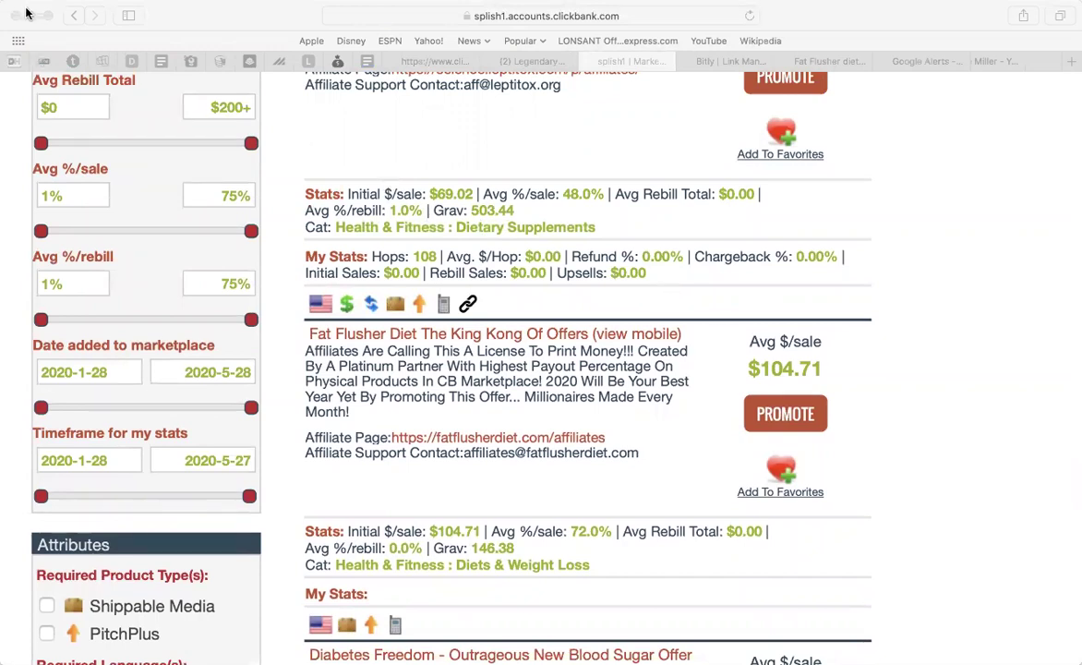
{"action": "left_click", "coordinate": [542, 196]}
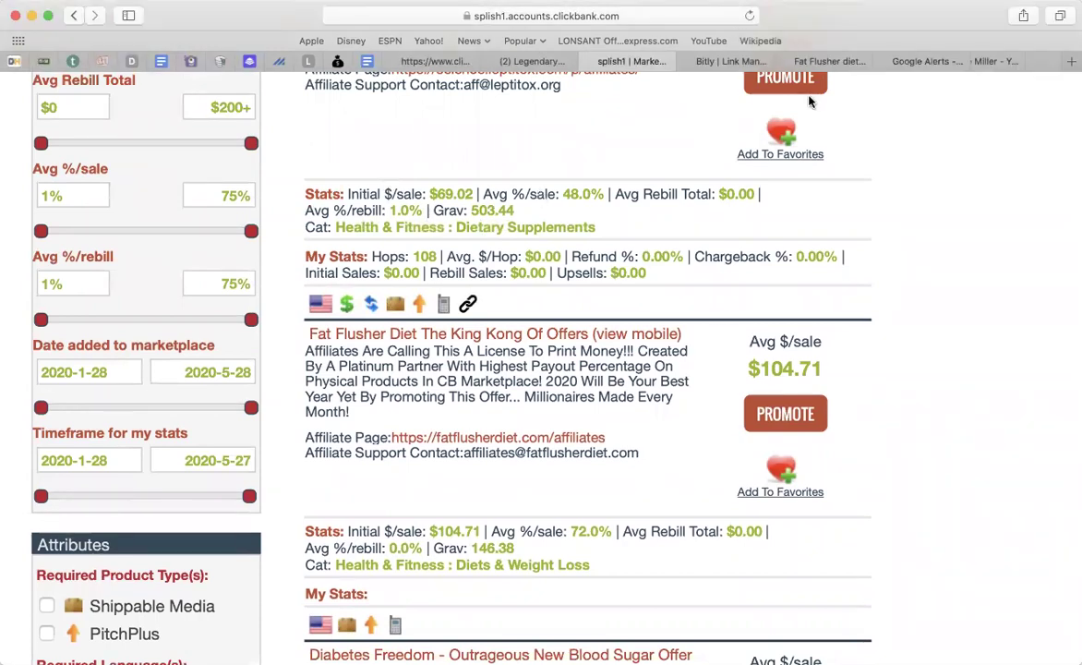
Step: Switch to Bitly, create a short link from the copied Fat Flusher Diet hoplink, and title it "Fat Flusher Diet Test!!"
{"action": "left_click", "coordinate": [736, 65]}
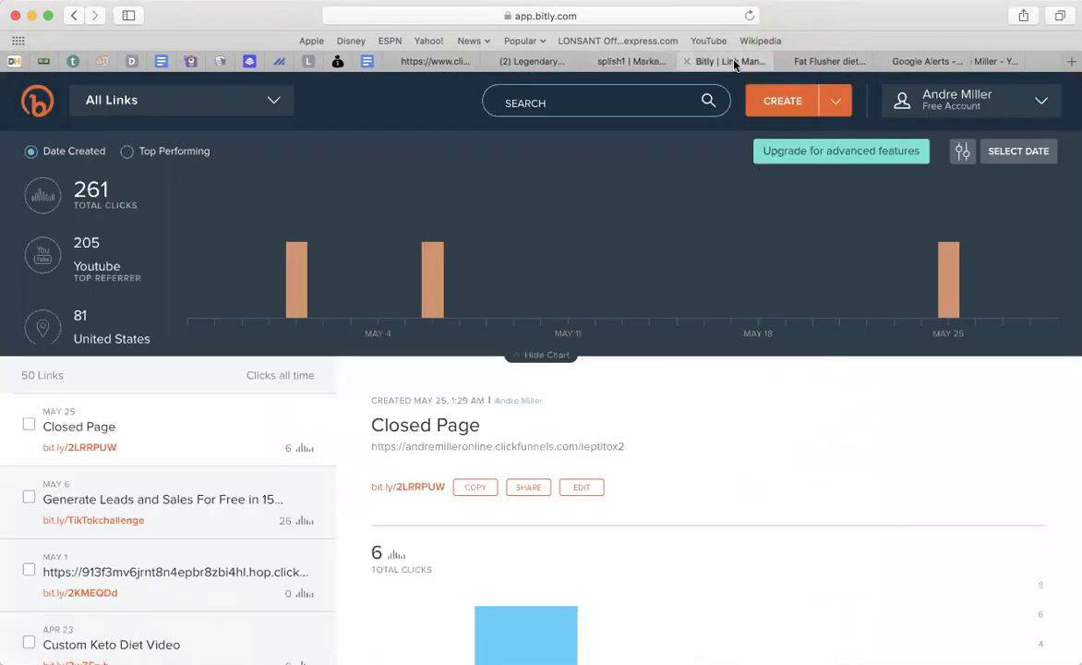
{"action": "left_click", "coordinate": [785, 104]}
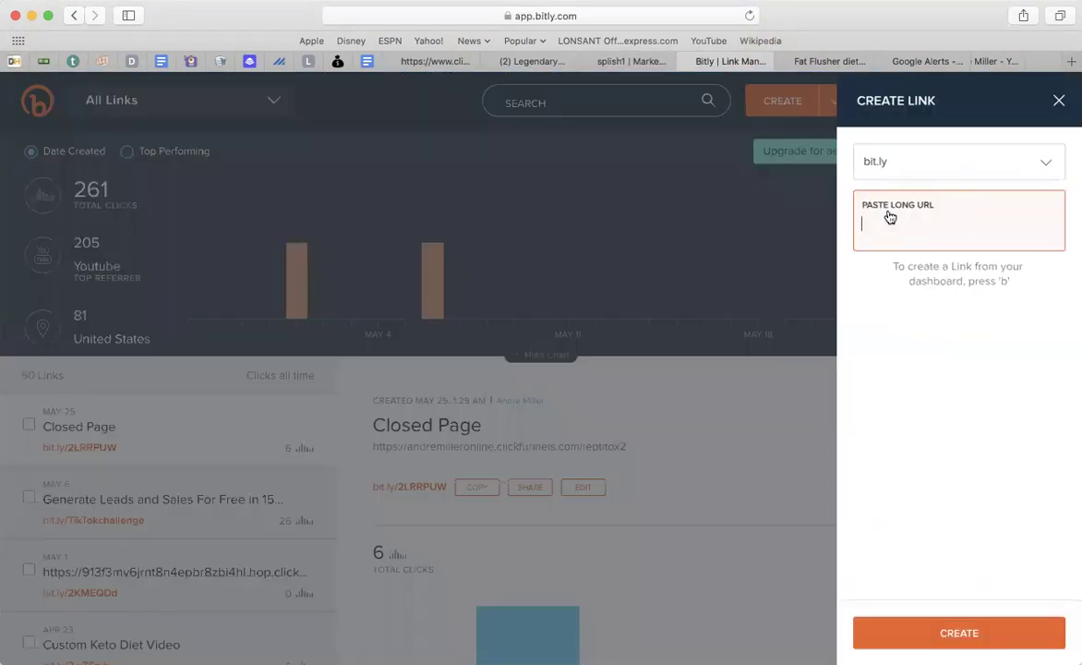
{"action": "type", "text": "https://6ea0cf-5qknp8xc9fmt77nr52c.hop.clickbank.net/"}
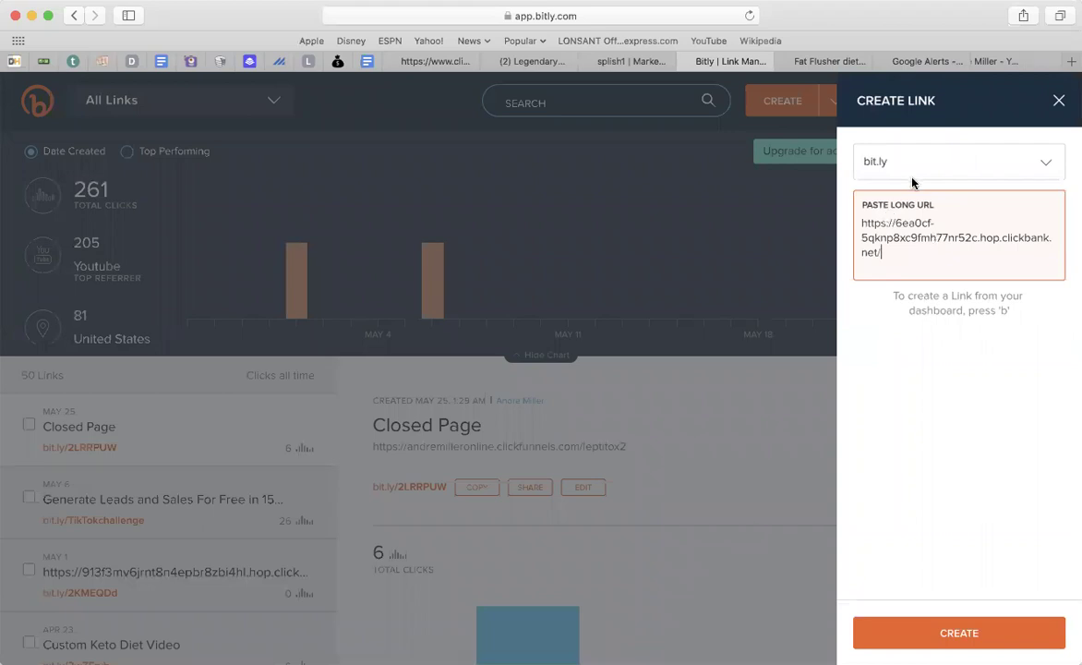
{"action": "left_click", "coordinate": [915, 251]}
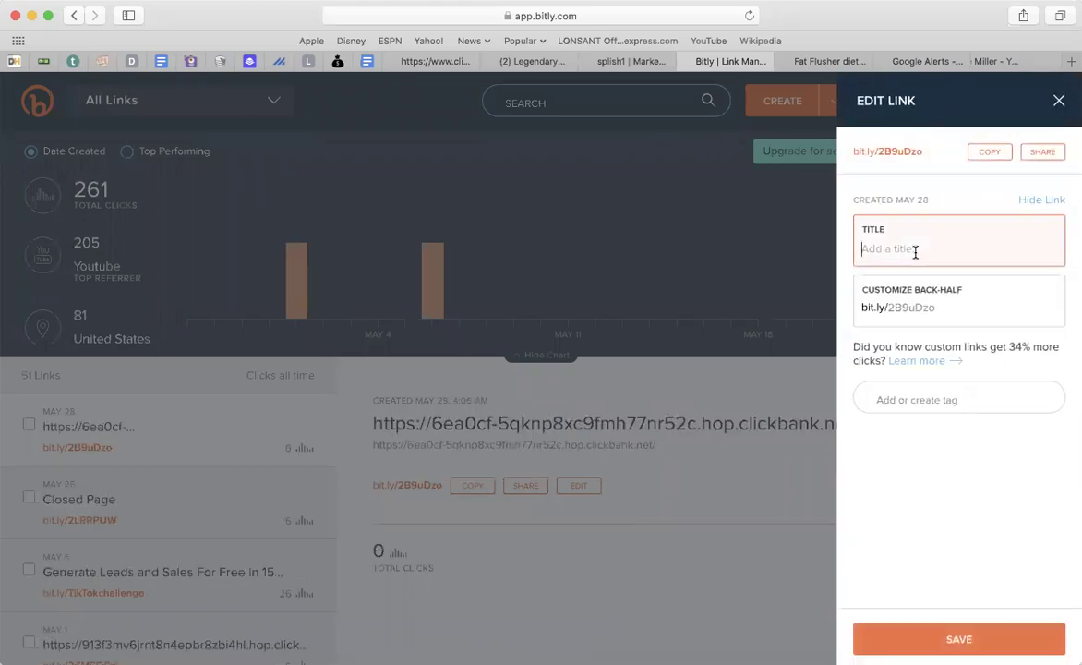
{"action": "type", "text": "Fat"}
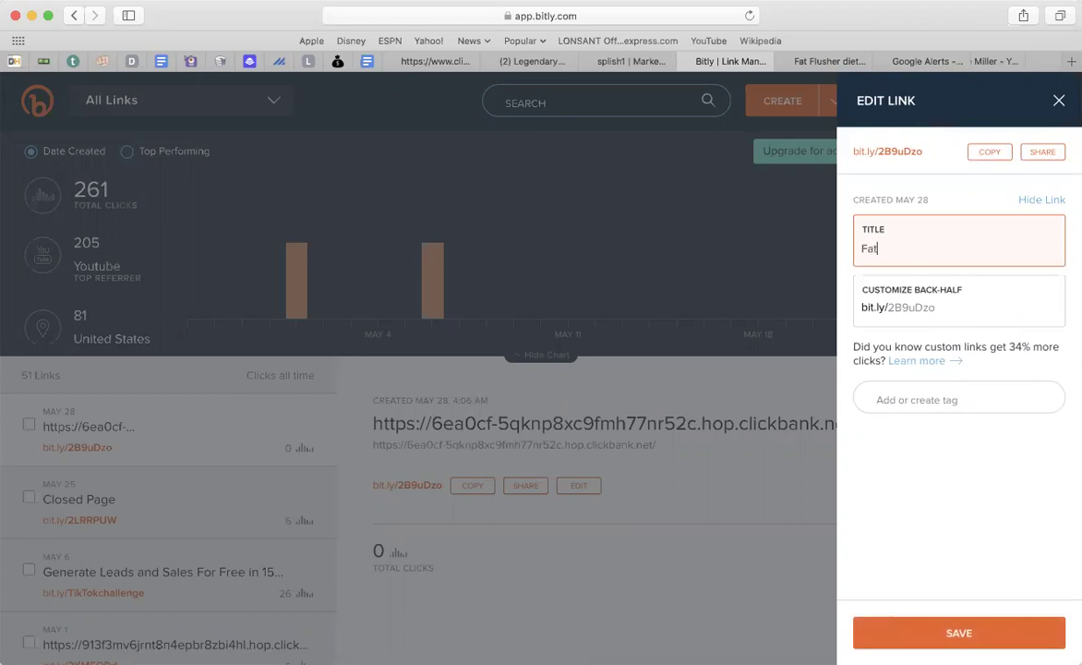
{"action": "type", "text": " Flusher Diet Test!!"}
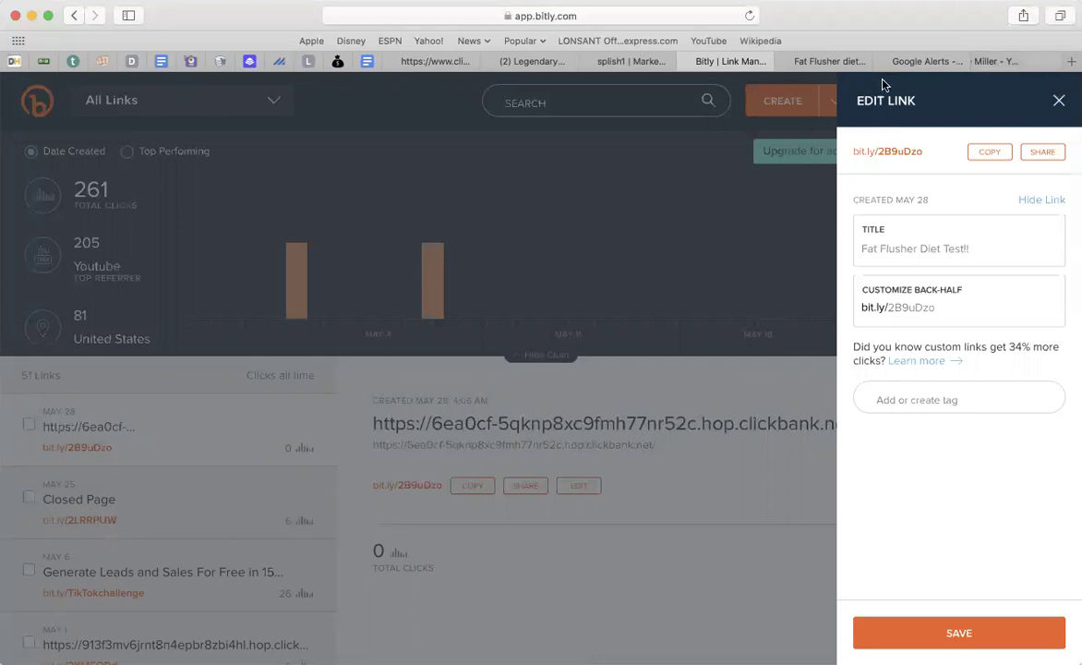
Step: Switch to the already open Google Alerts page and enter "Health Blogs" as the alert topic
{"action": "left_click", "coordinate": [828, 64]}
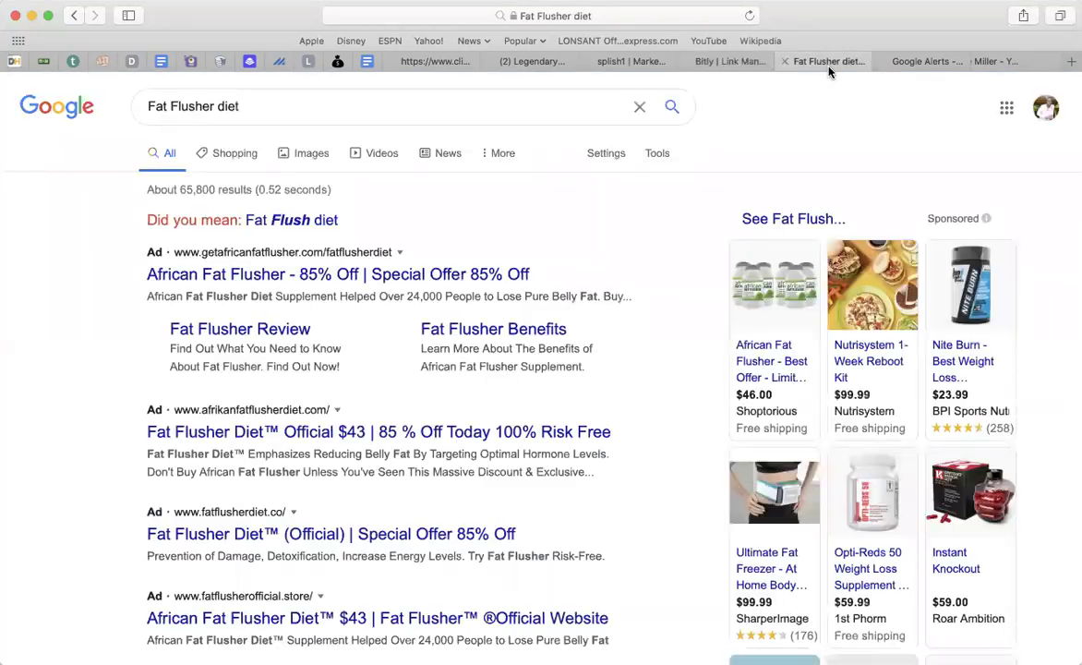
{"action": "left_click", "coordinate": [927, 60]}
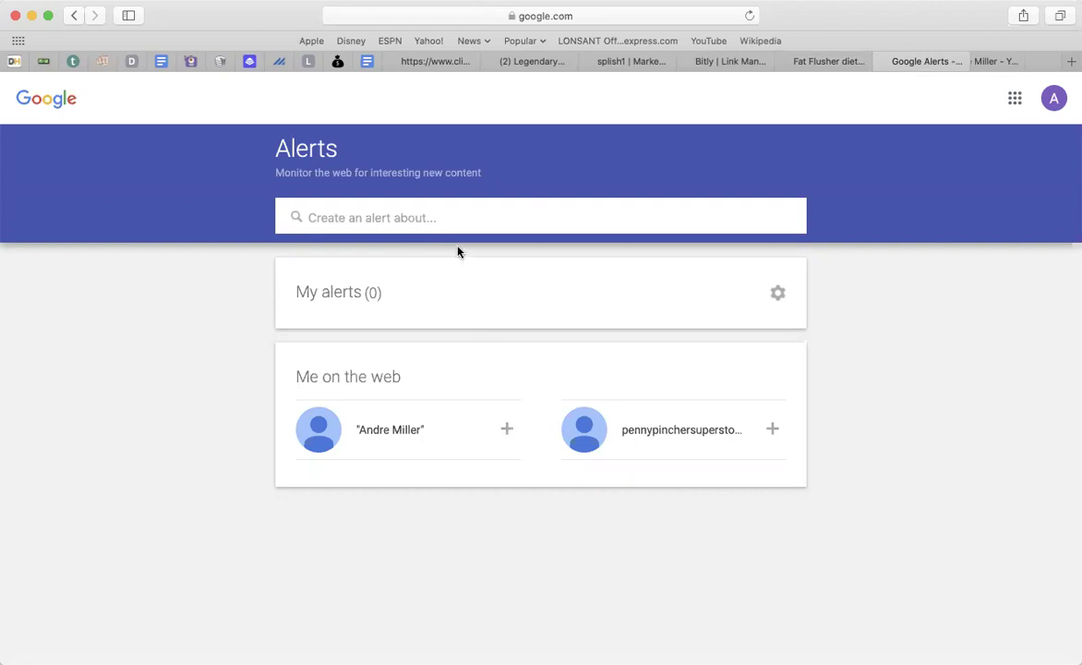
{"action": "left_click", "coordinate": [404, 218]}
{"action": "type", "text": "He"}
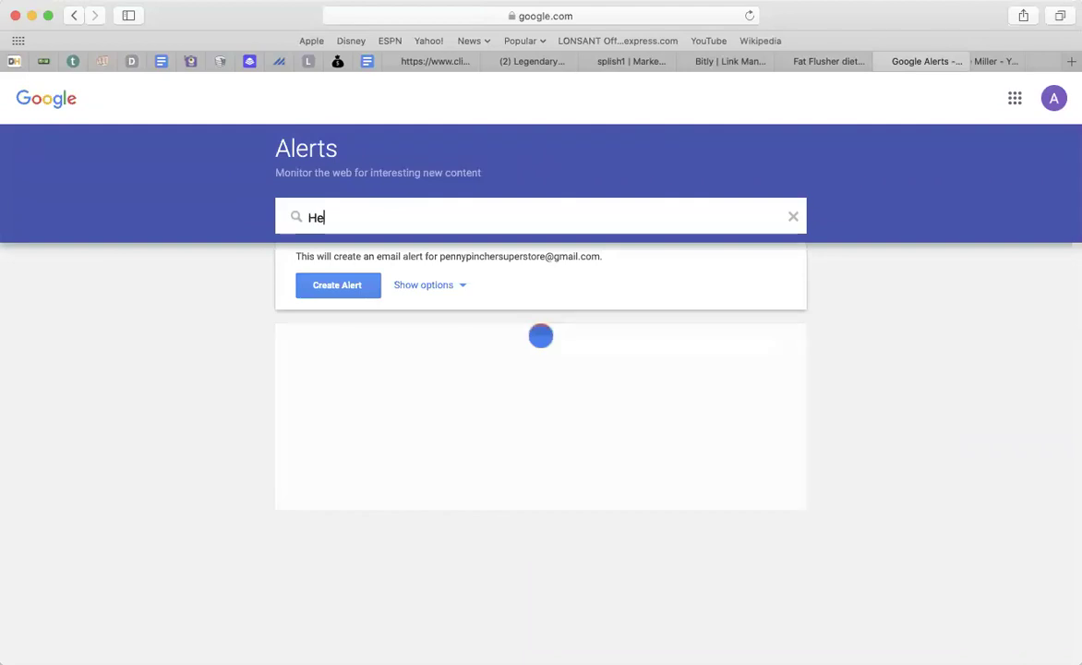
{"action": "type", "text": "alth"}
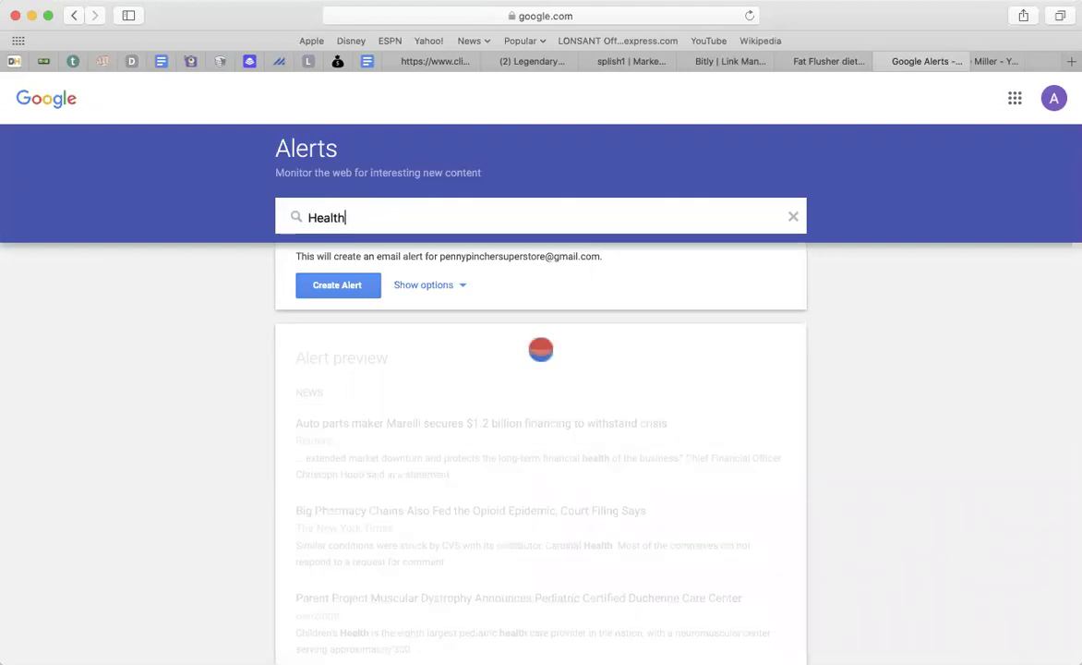
{"action": "type", "text": " Blogs"}
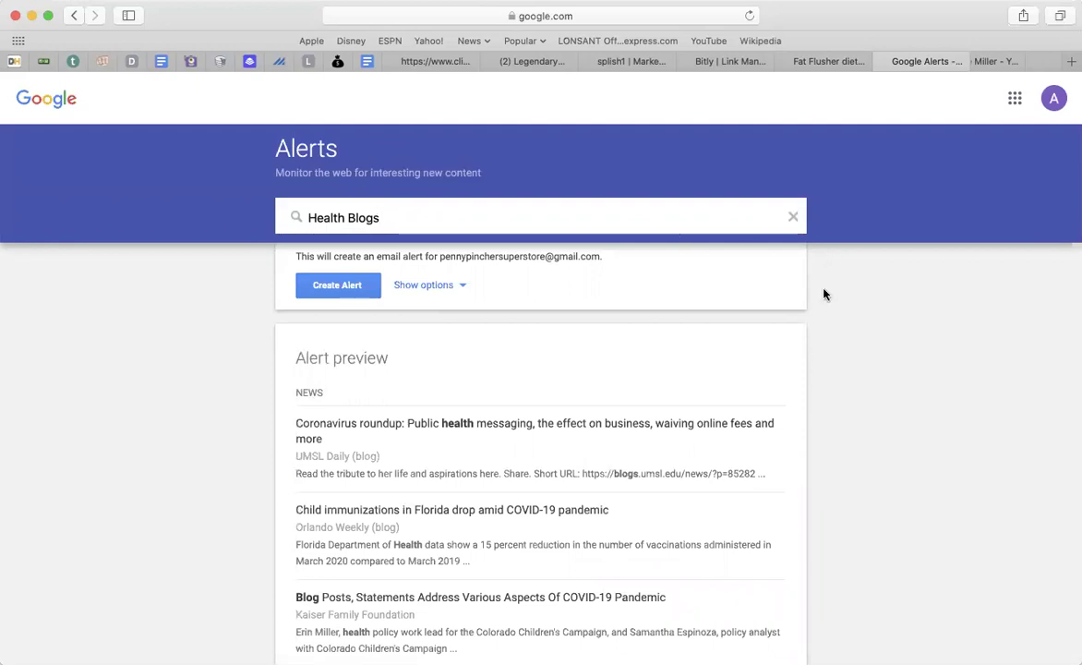
Step: Show the alert's options and examine the available choices for frequency and region without changing them
{"action": "scroll", "coordinate": [825, 293], "scroll_direction": "down", "scroll_amount": 2}
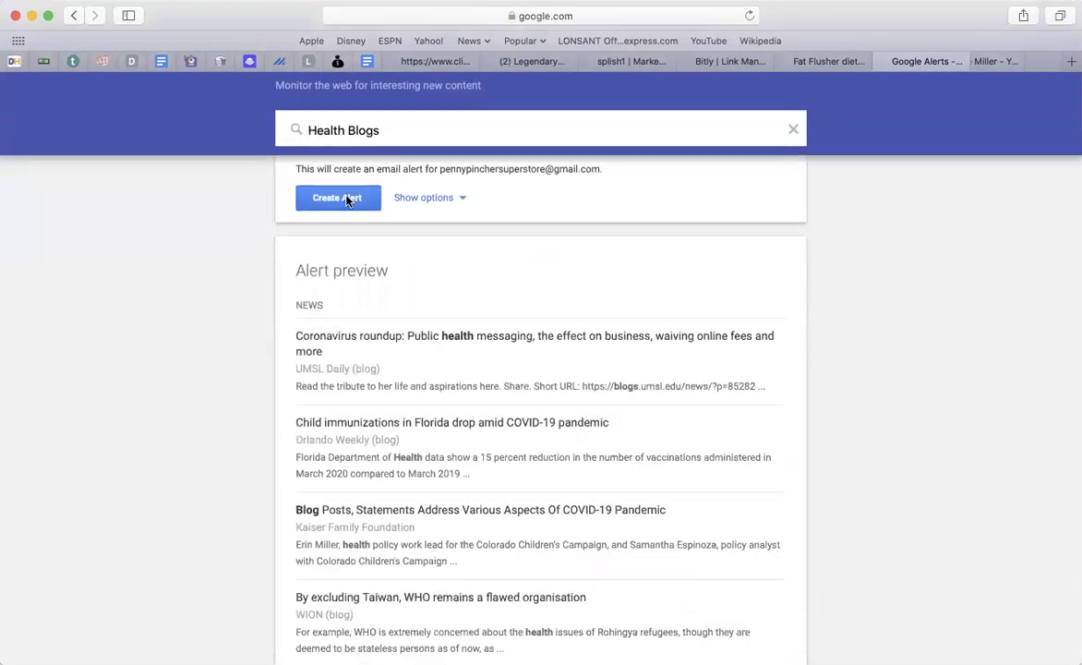
{"action": "left_click", "coordinate": [459, 202]}
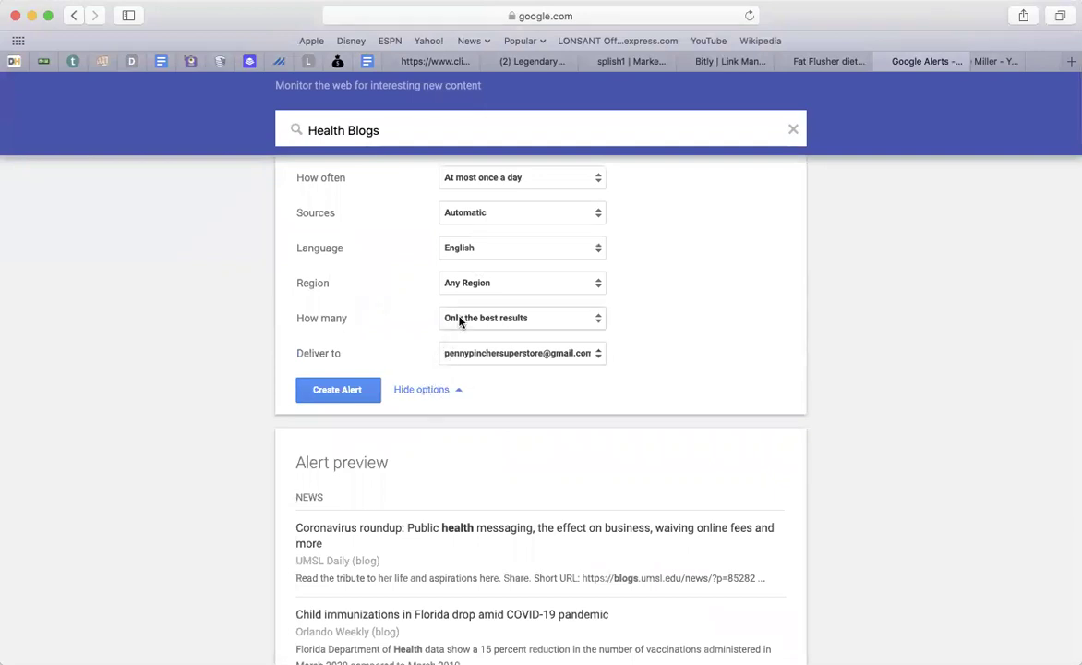
{"action": "left_click", "coordinate": [538, 178]}
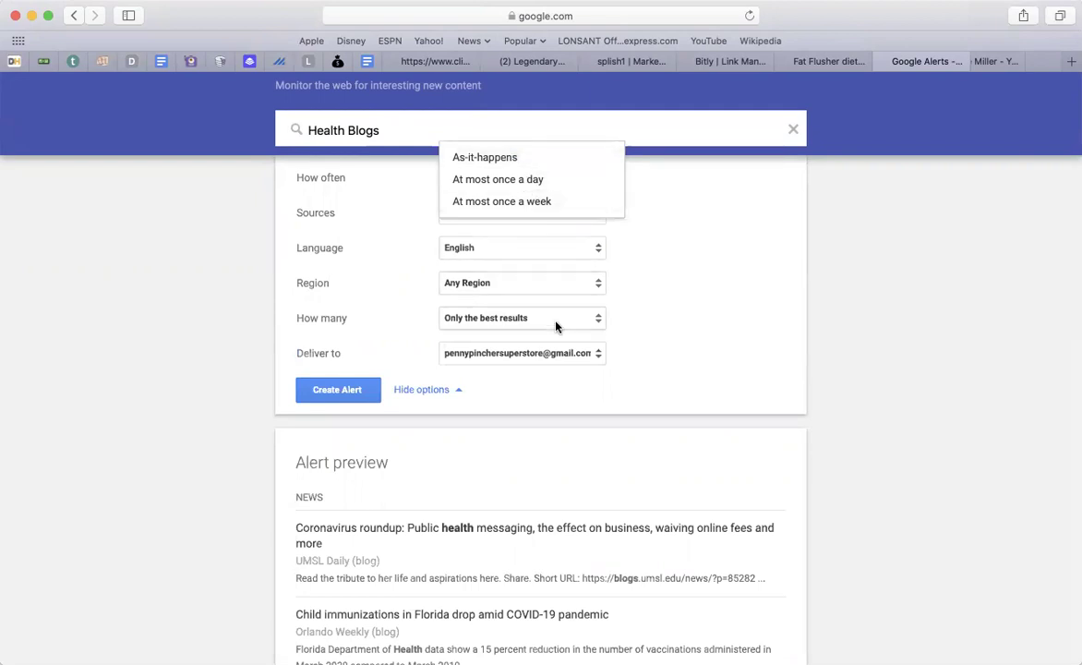
{"action": "left_click", "coordinate": [581, 285]}
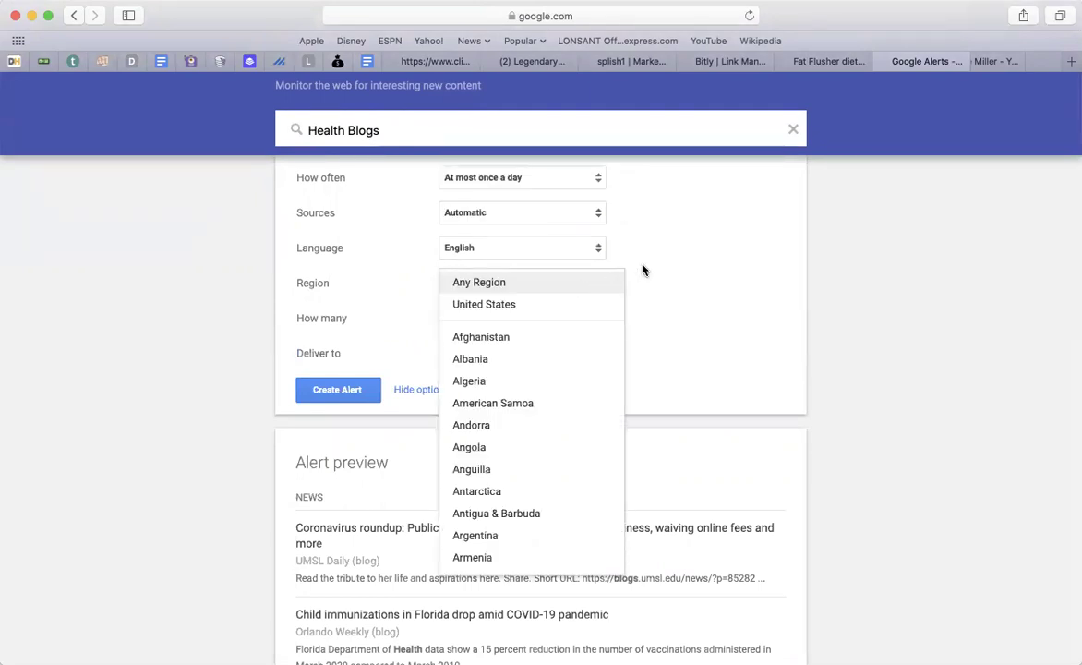
{"action": "left_click", "coordinate": [667, 265]}
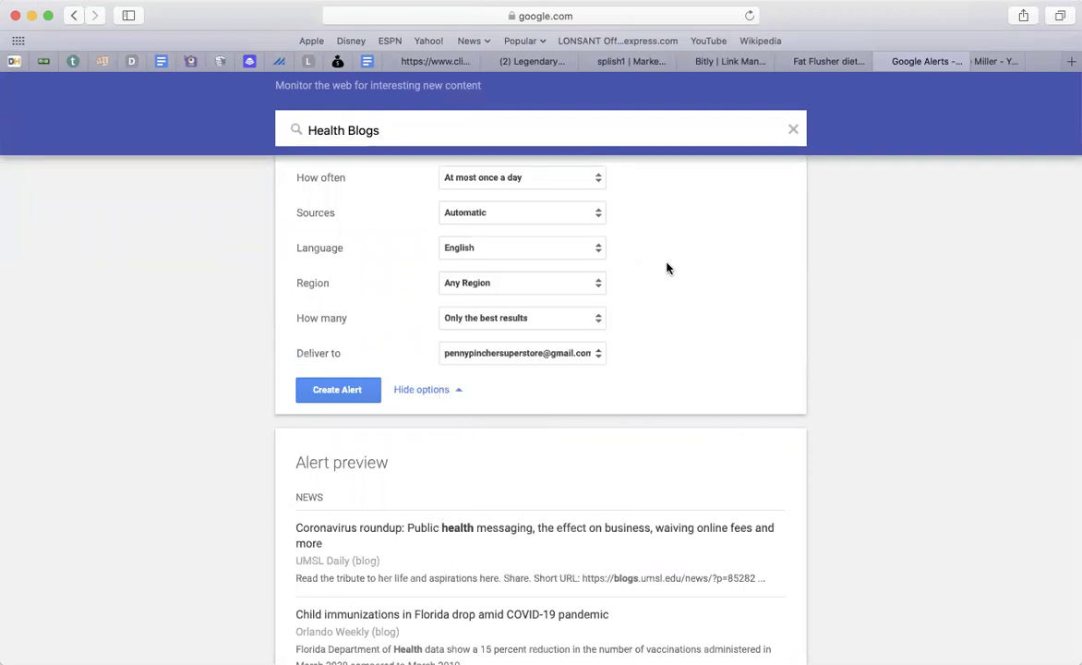
Step: Clear the alert topic and enter "health blogs" to preview matching results
{"action": "left_click", "coordinate": [794, 129]}
{"action": "type", "text": "health "}
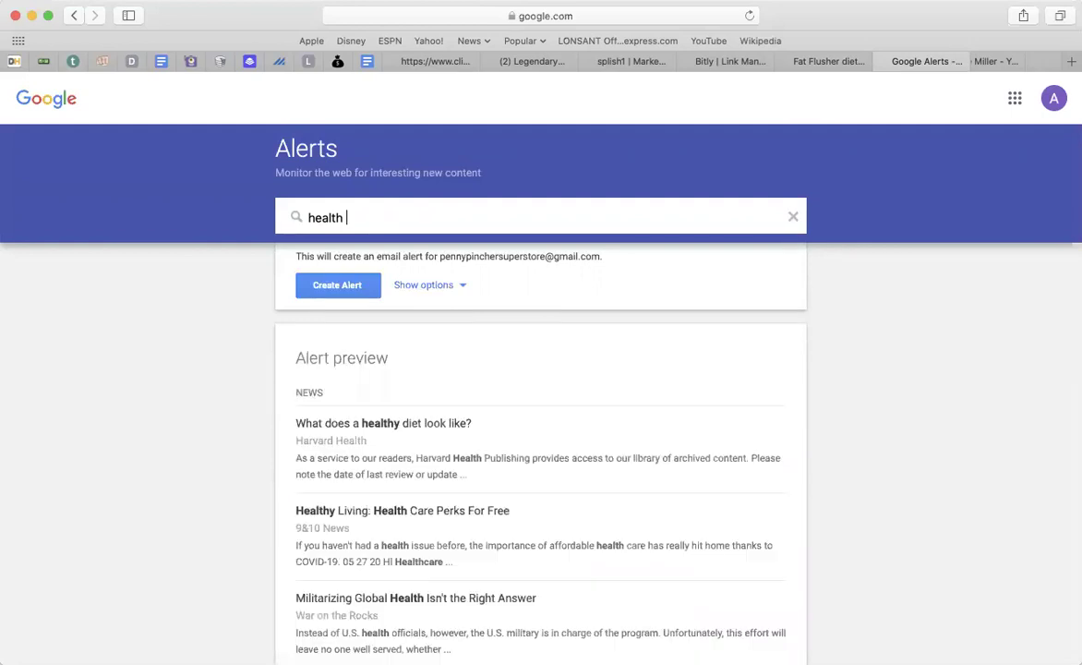
{"action": "type", "text": "blogs"}
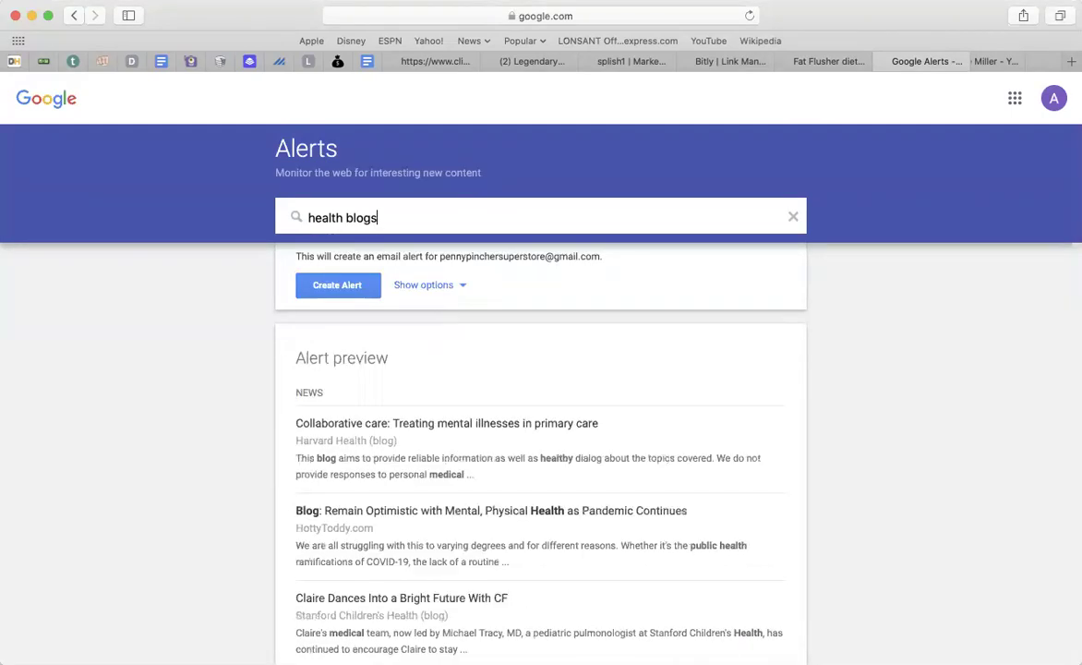
Step: Look through the alert preview and open the grbj.com blog article "Focus on mental health as you return to work"
{"action": "scroll", "coordinate": [816, 300], "scroll_direction": "down", "scroll_amount": 5}
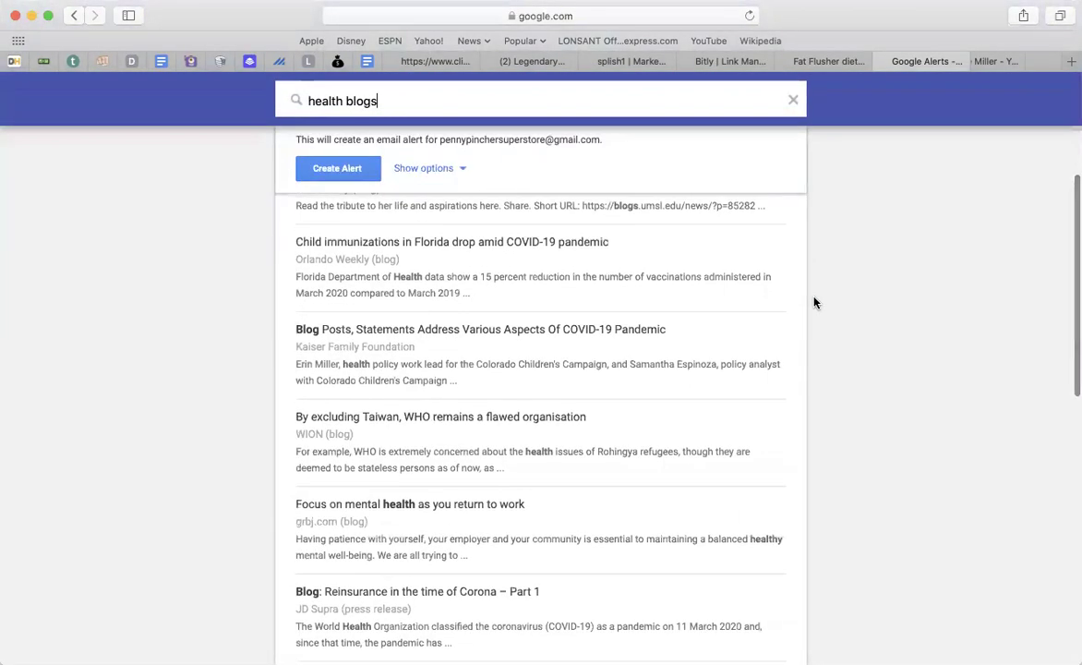
{"action": "scroll", "coordinate": [679, 317], "scroll_direction": "down", "scroll_amount": 3}
{"action": "scroll", "coordinate": [677, 317], "scroll_direction": "down", "scroll_amount": 3}
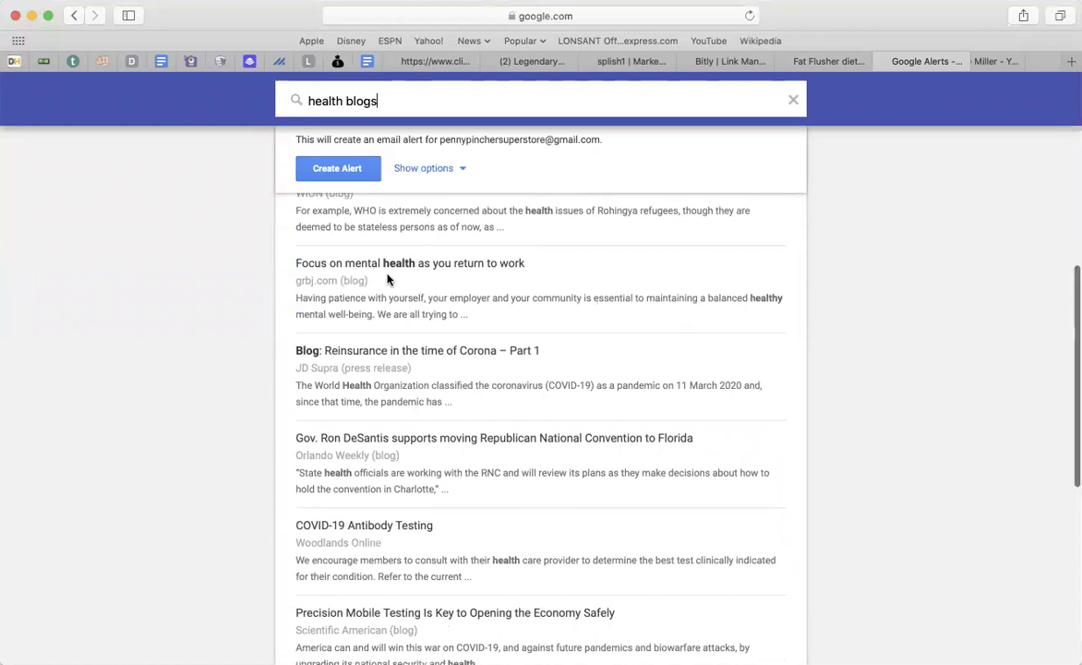
{"action": "scroll", "coordinate": [429, 380], "scroll_direction": "down", "scroll_amount": 1}
{"action": "scroll", "coordinate": [429, 380], "scroll_direction": "down", "scroll_amount": 5}
{"action": "scroll", "coordinate": [429, 379], "scroll_direction": "up", "scroll_amount": 4}
{"action": "scroll", "coordinate": [429, 384], "scroll_direction": "up", "scroll_amount": 4}
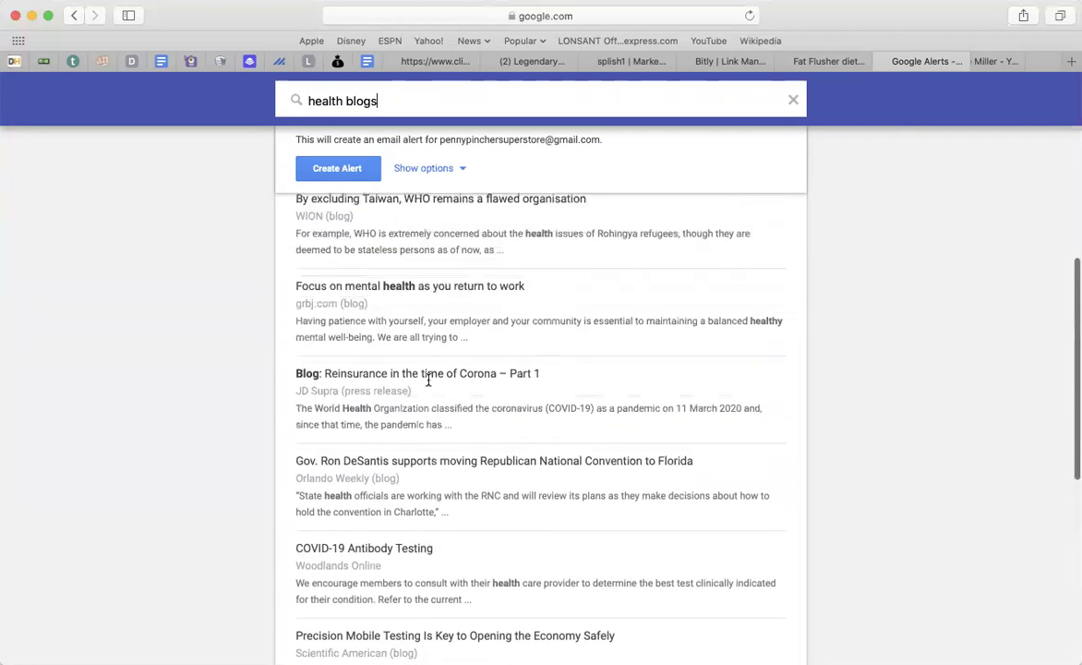
{"action": "left_click", "coordinate": [372, 300]}
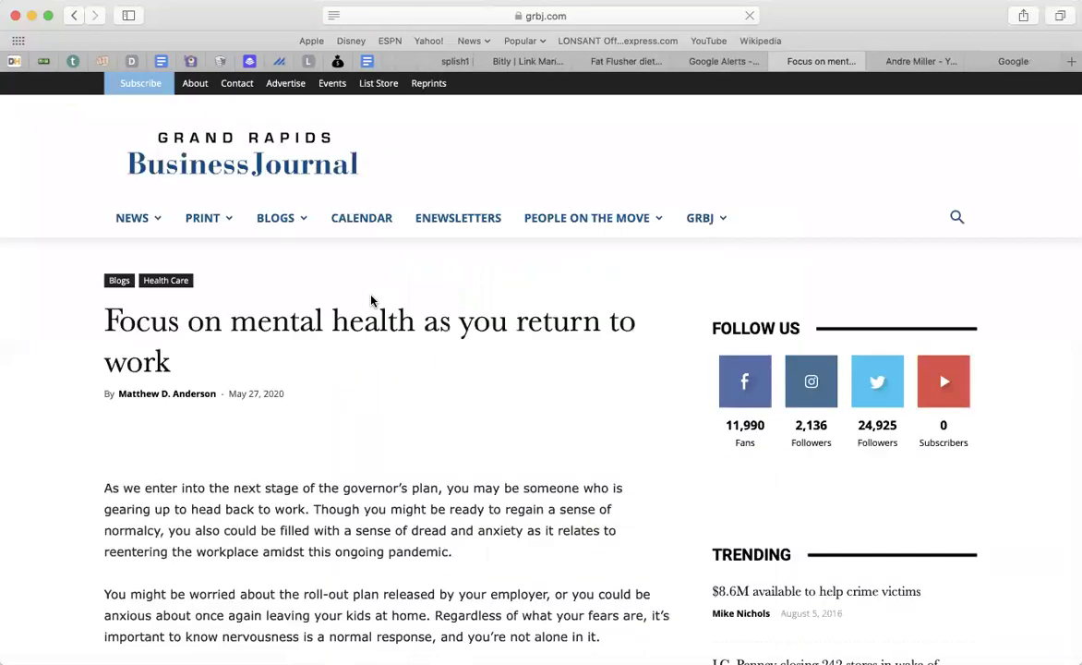
Step: Look through the whole article page for a place to comment, then return to its headline
{"action": "scroll", "coordinate": [381, 337], "scroll_direction": "down", "scroll_amount": 10}
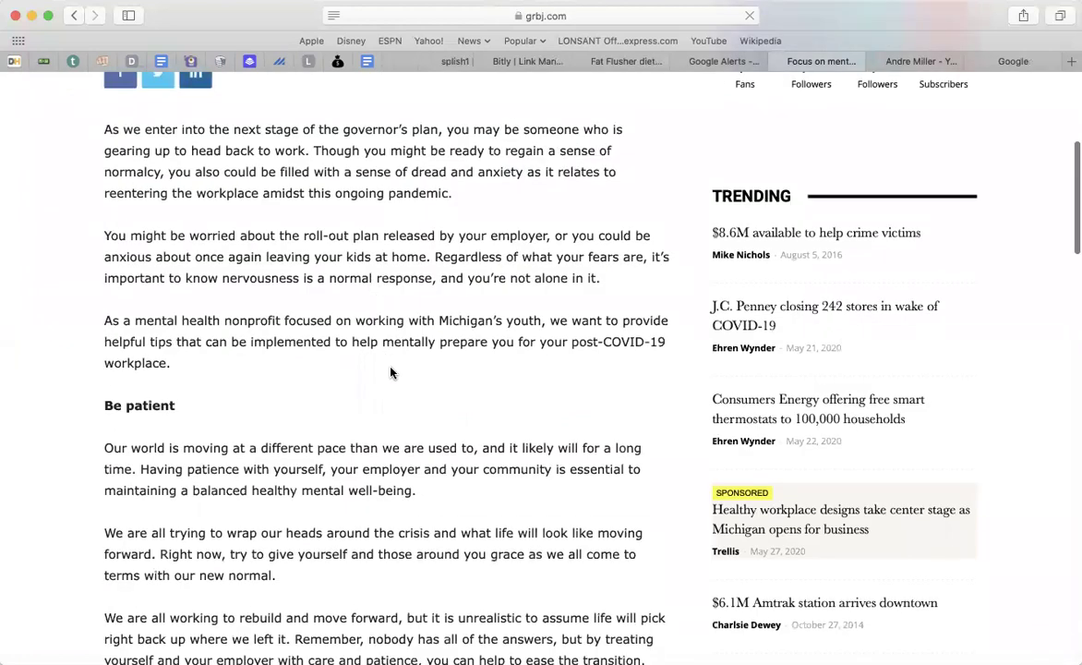
{"action": "scroll", "coordinate": [390, 372], "scroll_direction": "down", "scroll_amount": 10}
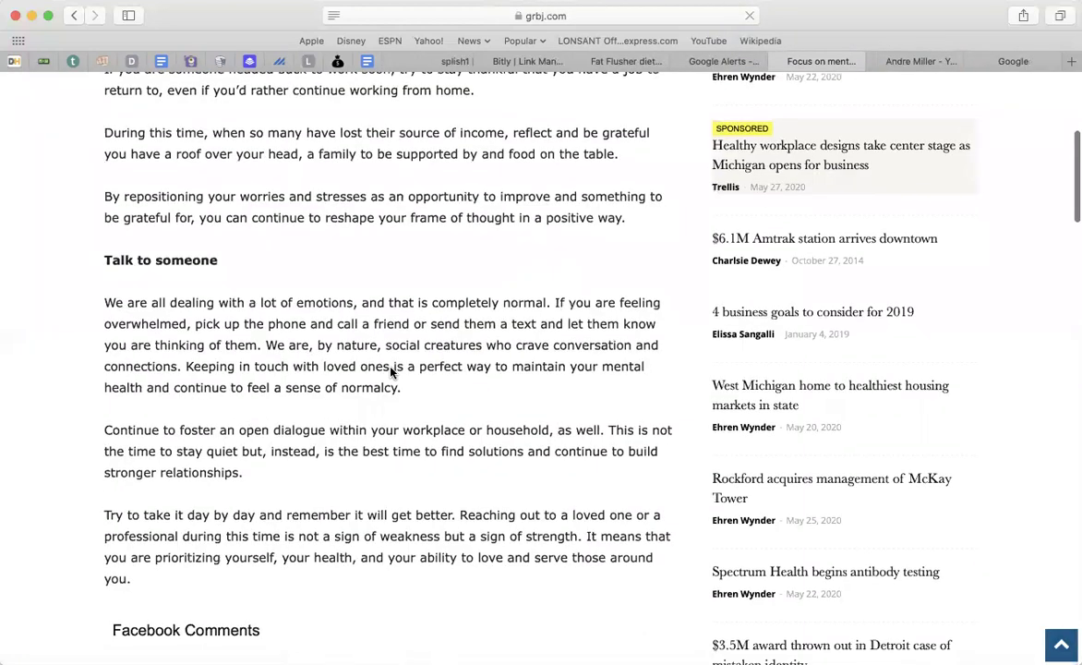
{"action": "scroll", "coordinate": [390, 372], "scroll_direction": "down", "scroll_amount": 20}
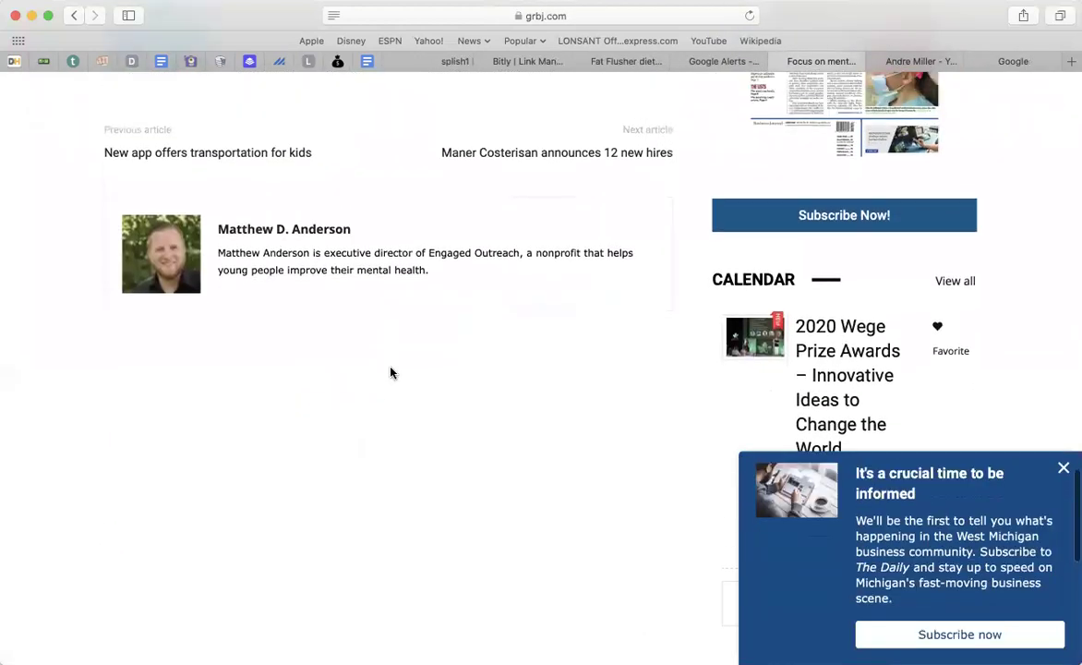
{"action": "scroll", "coordinate": [391, 372], "scroll_direction": "up", "scroll_amount": 3}
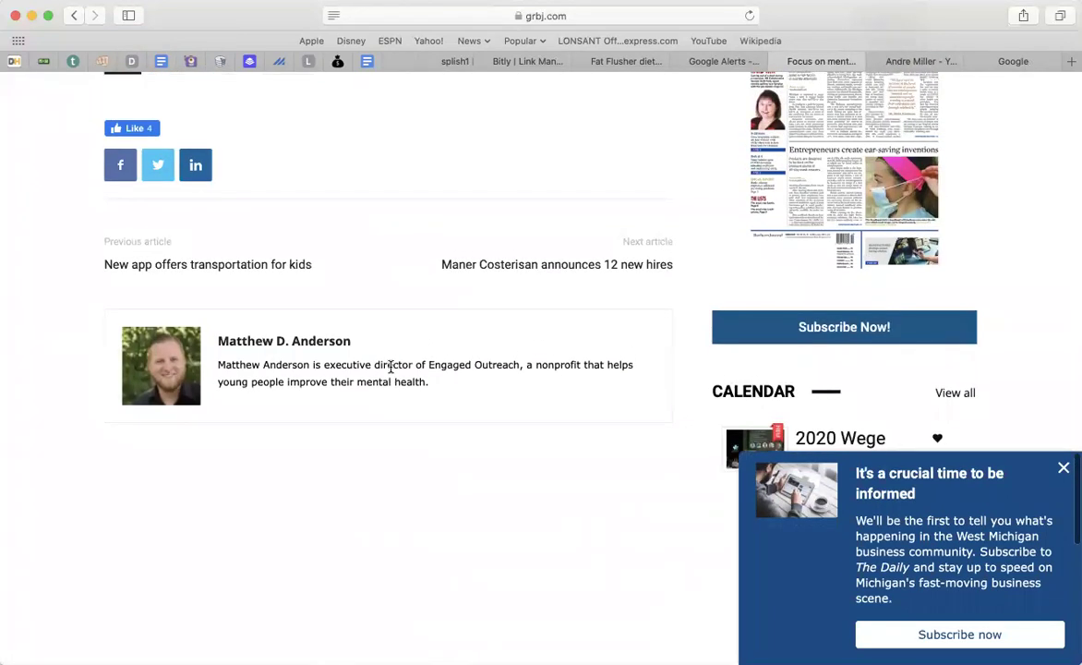
{"action": "scroll", "coordinate": [339, 360], "scroll_direction": "up", "scroll_amount": 6}
{"action": "scroll", "coordinate": [339, 360], "scroll_direction": "up", "scroll_amount": 6}
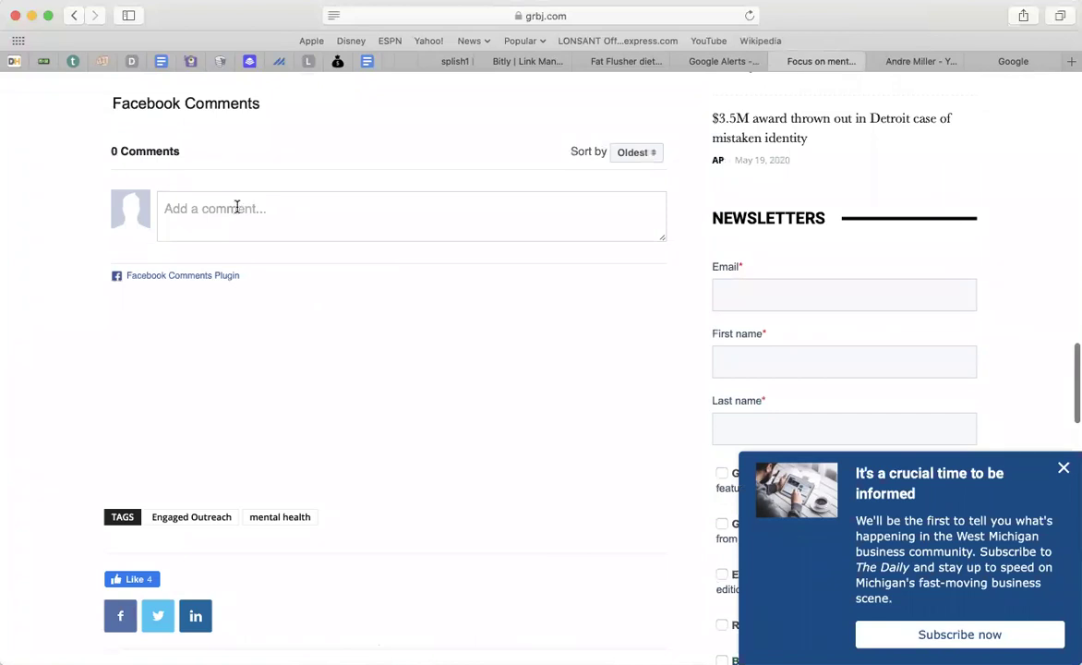
{"action": "scroll", "coordinate": [236, 211], "scroll_direction": "up", "scroll_amount": 2}
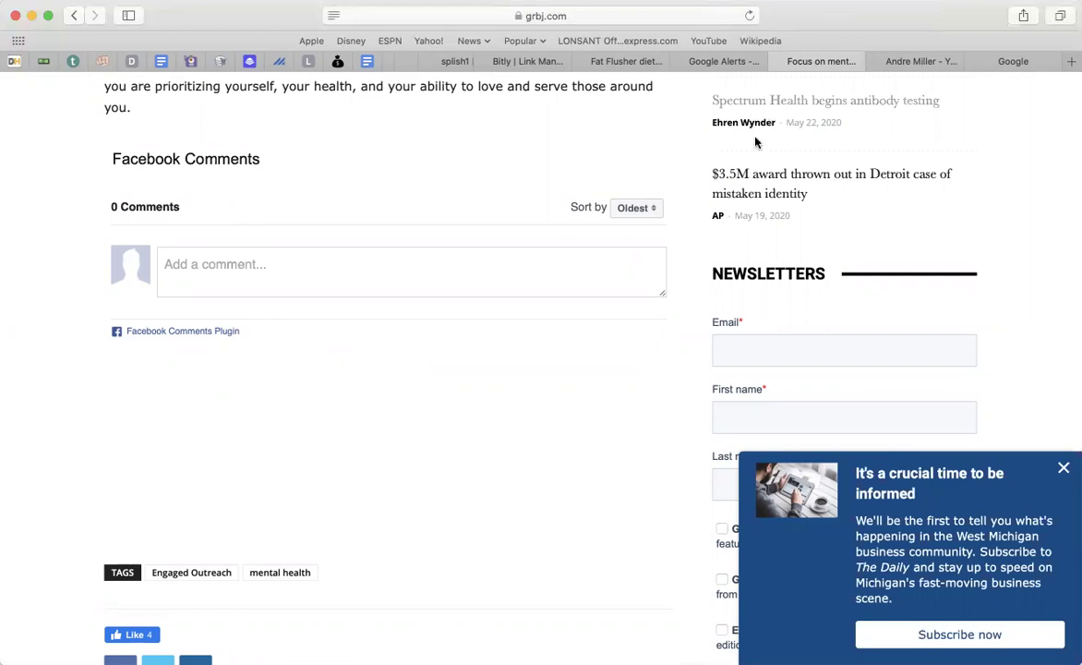
{"action": "scroll", "coordinate": [623, 273], "scroll_direction": "up", "scroll_amount": 10}
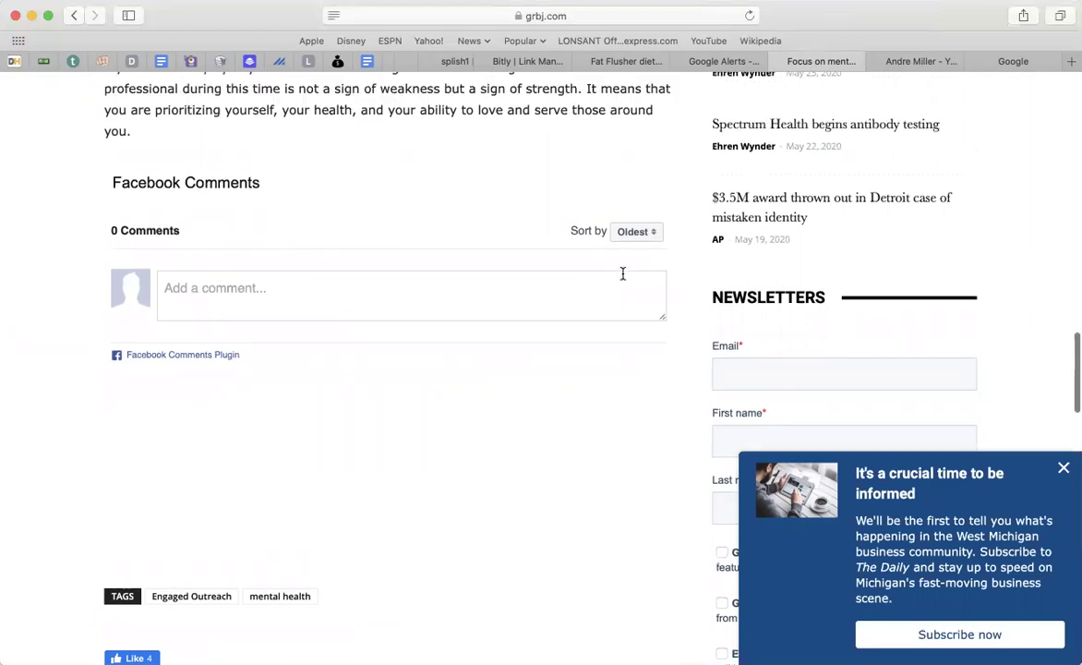
{"action": "scroll", "coordinate": [623, 273], "scroll_direction": "up", "scroll_amount": 15}
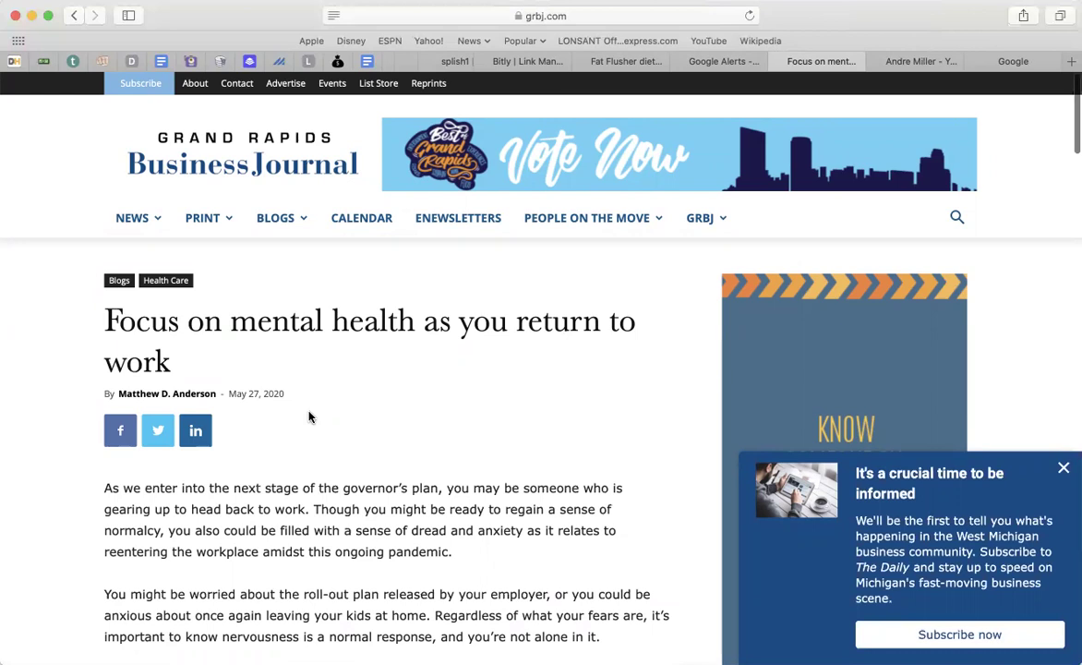
Step: Read the article's sections from the introduction down to the Facebook comments area
{"action": "scroll", "coordinate": [309, 417], "scroll_direction": "down", "scroll_amount": 6}
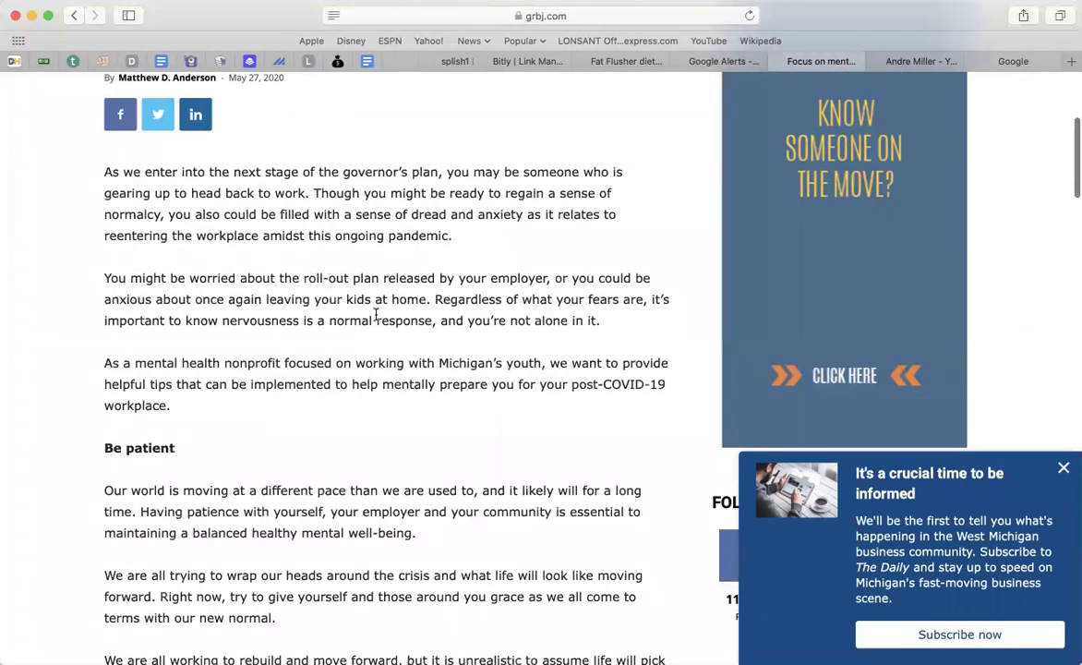
{"action": "scroll", "coordinate": [368, 316], "scroll_direction": "down", "scroll_amount": 3}
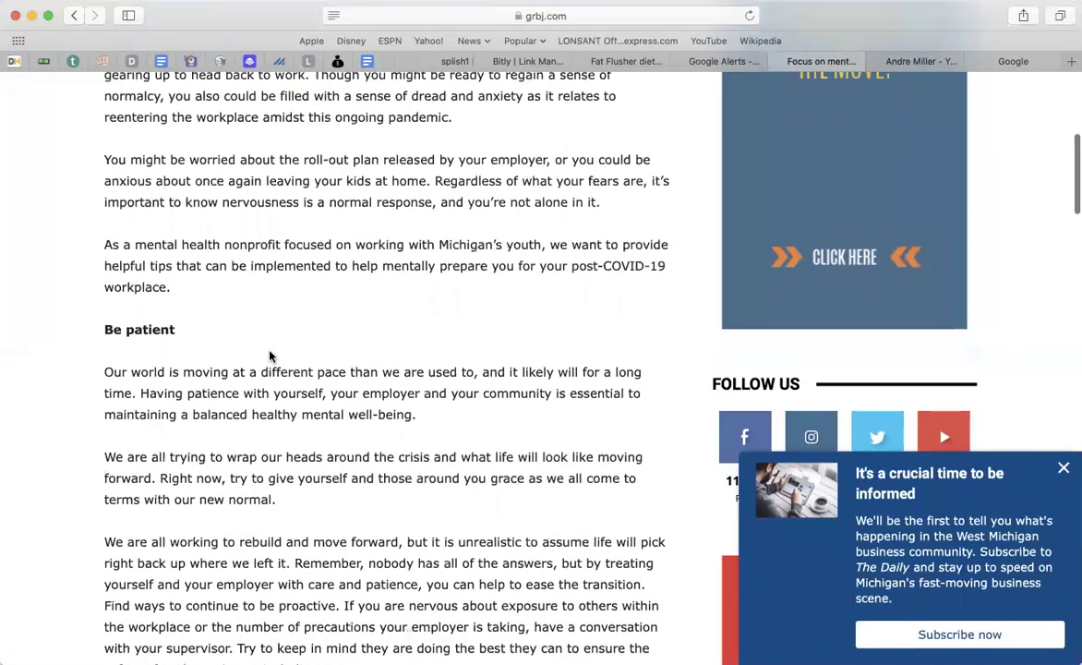
{"action": "scroll", "coordinate": [166, 312], "scroll_direction": "down", "scroll_amount": 3}
{"action": "scroll", "coordinate": [266, 297], "scroll_direction": "down", "scroll_amount": 4}
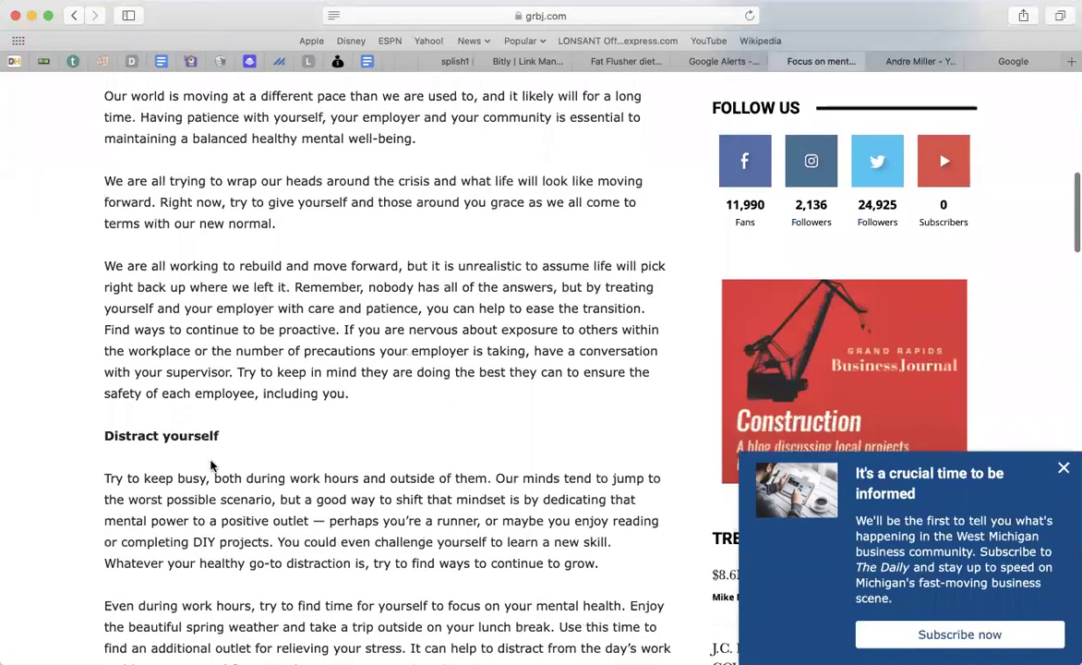
{"action": "scroll", "coordinate": [210, 465], "scroll_direction": "down", "scroll_amount": 3}
{"action": "scroll", "coordinate": [234, 451], "scroll_direction": "down", "scroll_amount": 6}
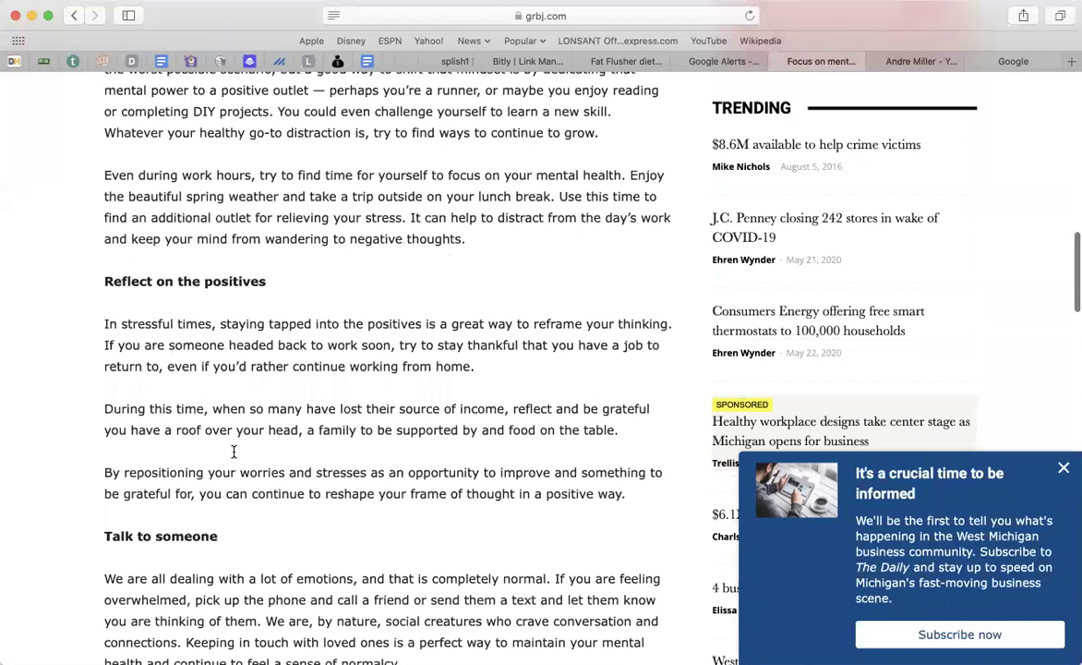
{"action": "scroll", "coordinate": [234, 452], "scroll_direction": "down", "scroll_amount": 6}
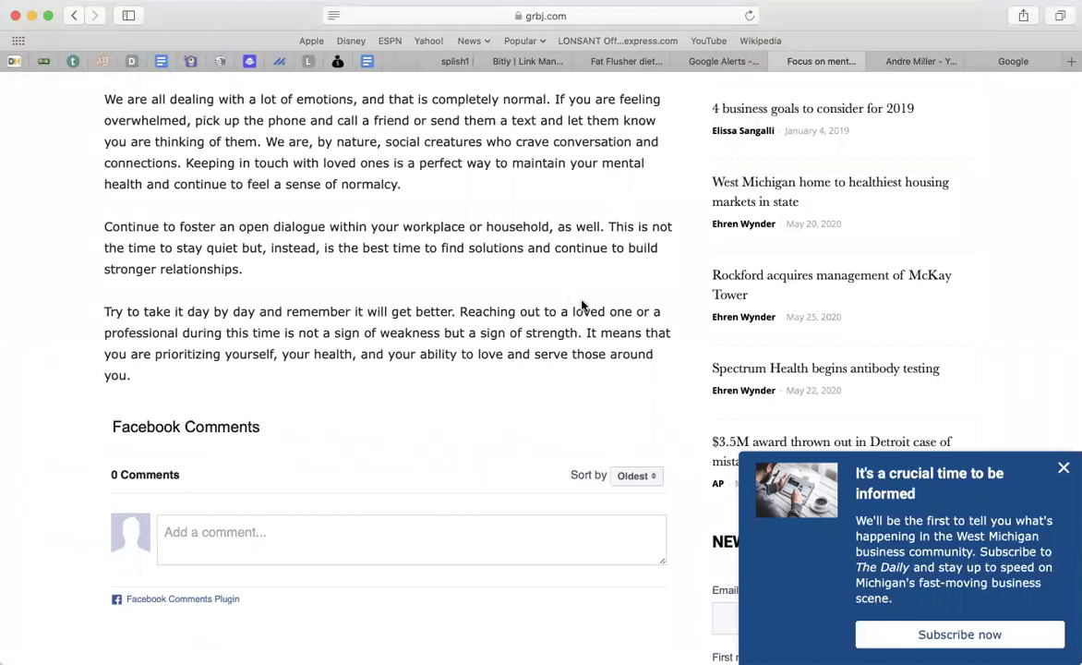
Step: Review the article's headline about mental health and read down to its Facebook comments area
{"action": "scroll", "coordinate": [582, 304], "scroll_direction": "up", "scroll_amount": 15}
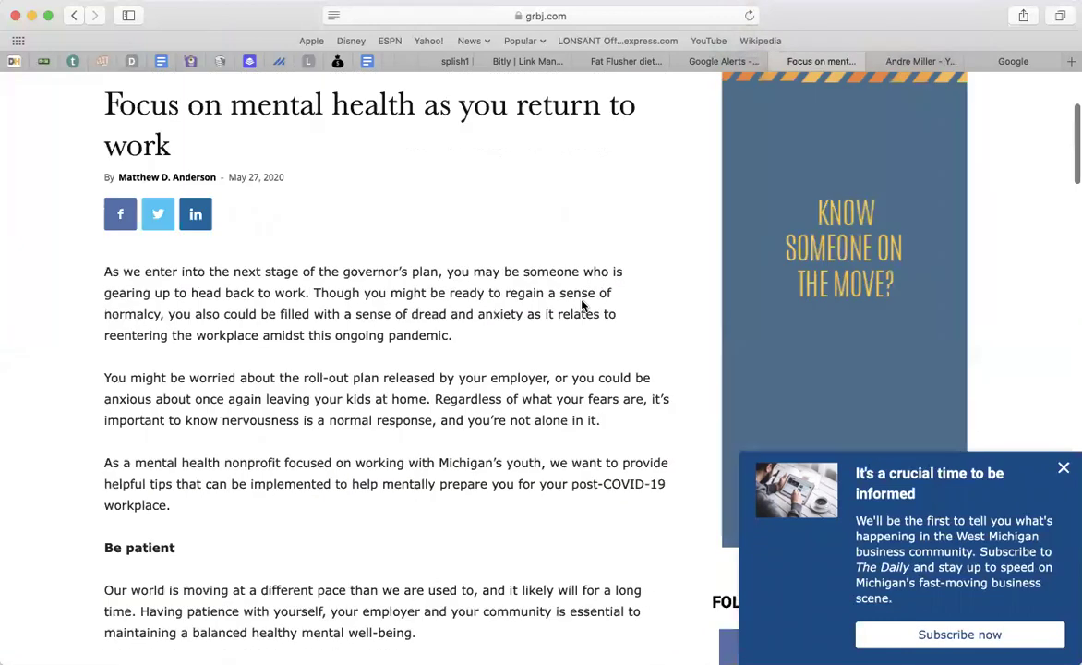
{"action": "left_click_drag", "start_coordinate": [495, 314], "coordinate": [230, 321]}
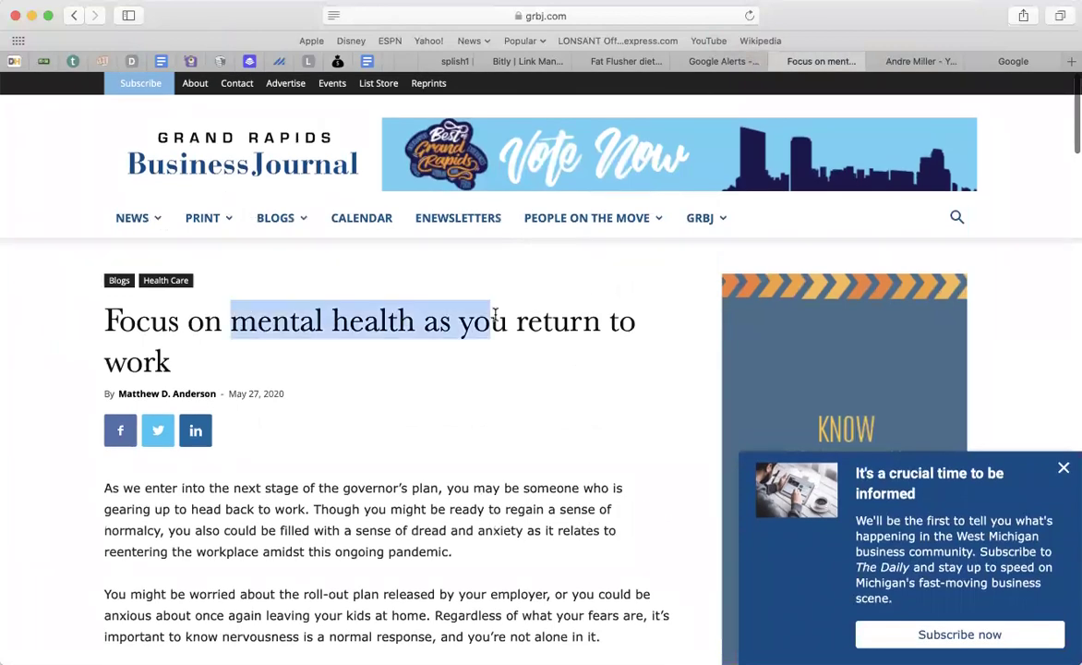
{"action": "left_click", "coordinate": [505, 439]}
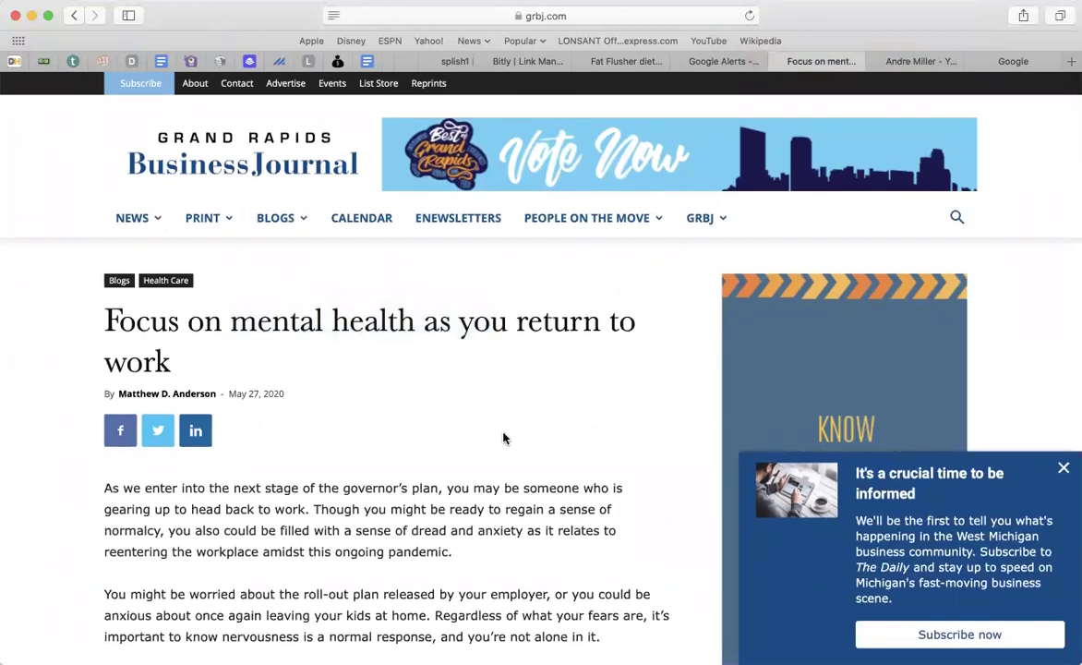
{"action": "scroll", "coordinate": [504, 440], "scroll_direction": "down", "scroll_amount": 15}
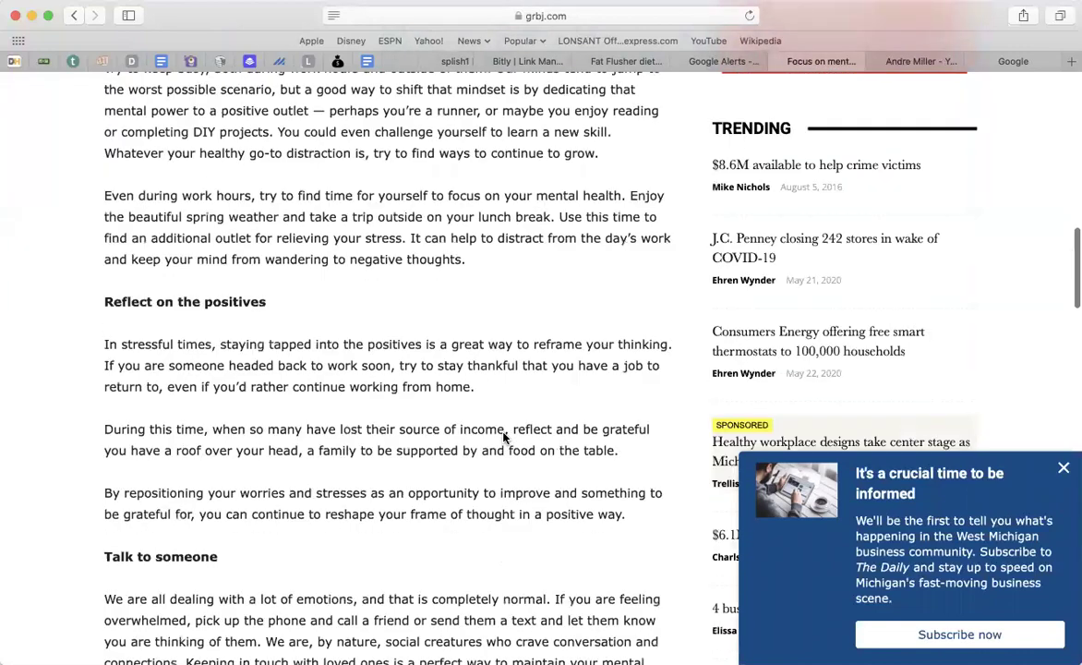
{"action": "scroll", "coordinate": [504, 439], "scroll_direction": "down", "scroll_amount": 10}
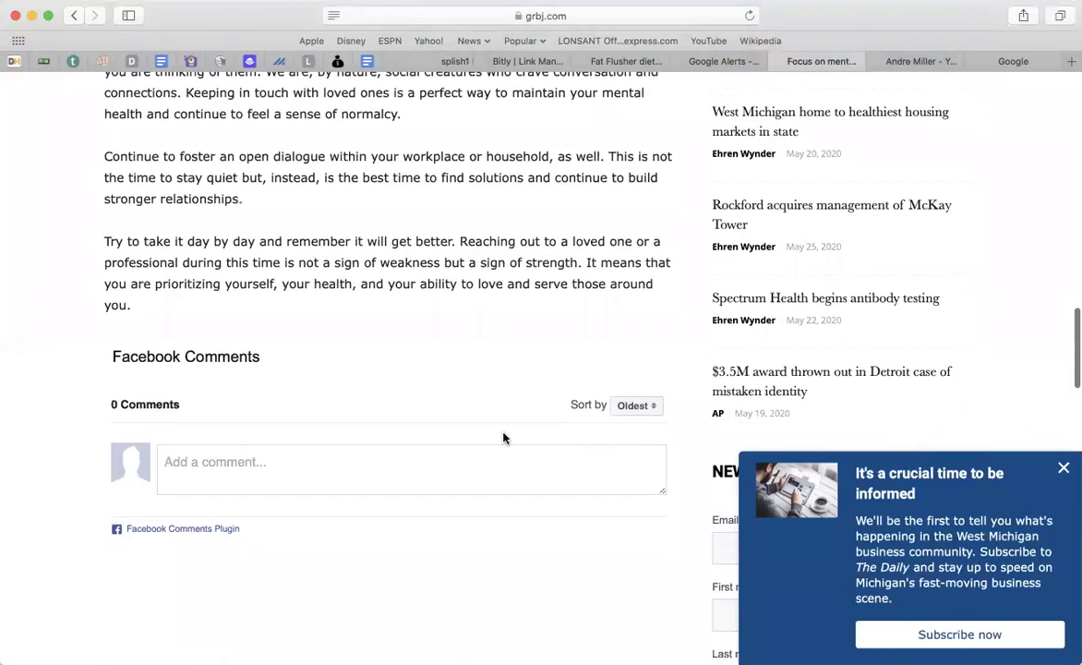
Step: Try to start a comment in the article's Facebook comment box, declining facebook.com's request to use cookies
{"action": "left_click", "coordinate": [287, 473]}
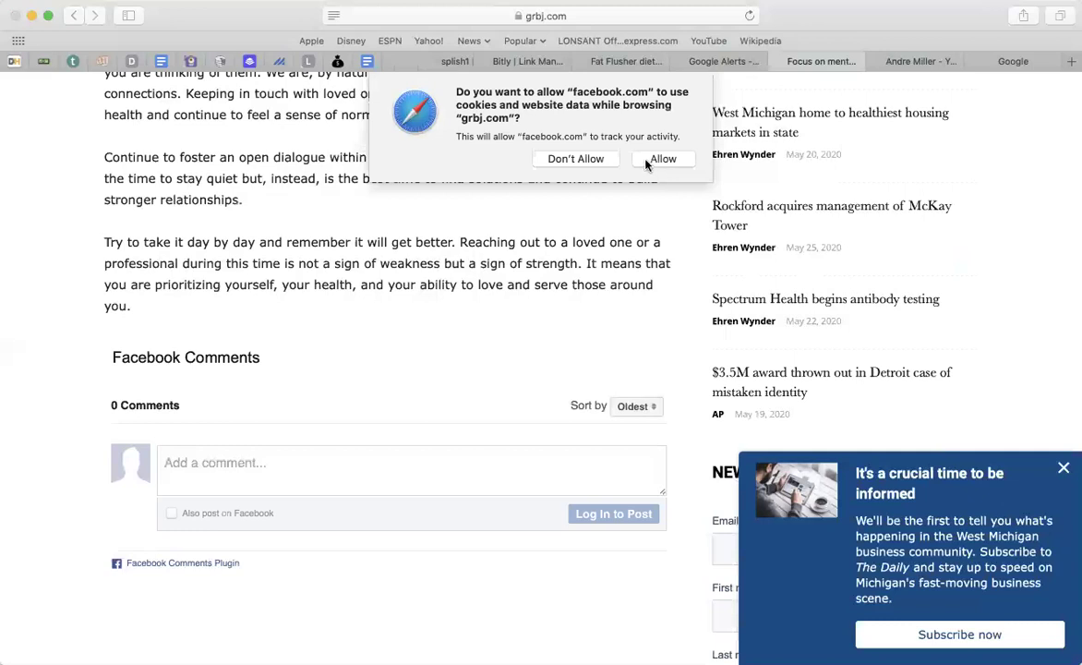
{"action": "left_click", "coordinate": [575, 159]}
{"action": "left_click", "coordinate": [232, 471]}
{"action": "left_click", "coordinate": [613, 165]}
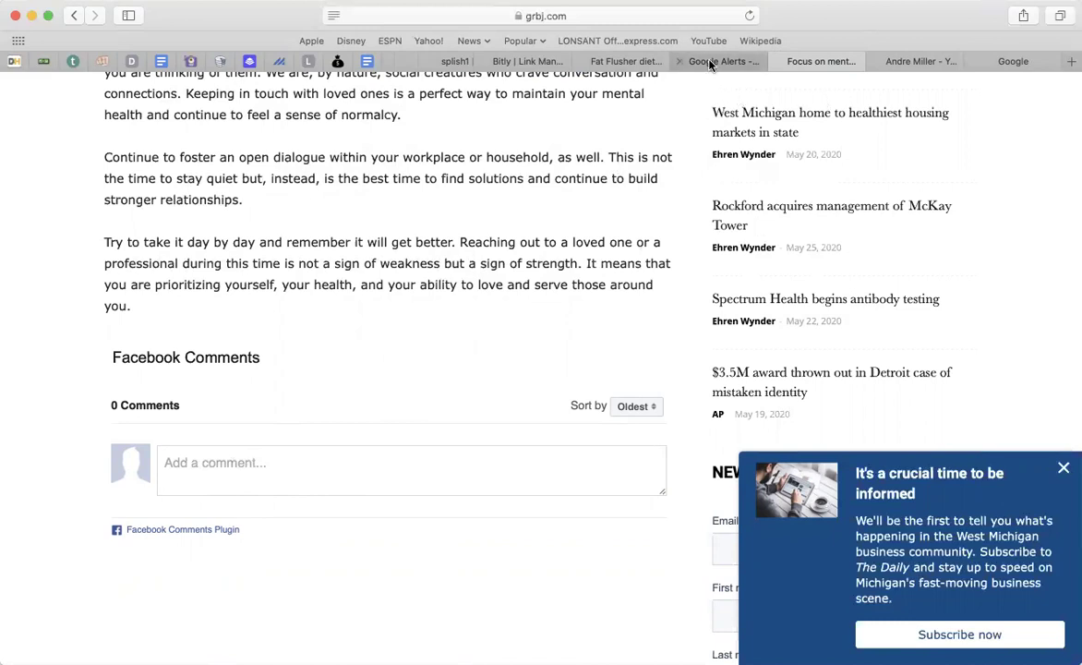
Step: Look over the Fat Flusher Diet ads in the Google search results, focusing on the fatflusherdiet.co listing
{"action": "left_click", "coordinate": [639, 63]}
{"action": "scroll", "coordinate": [170, 434], "scroll_direction": "down", "scroll_amount": 3}
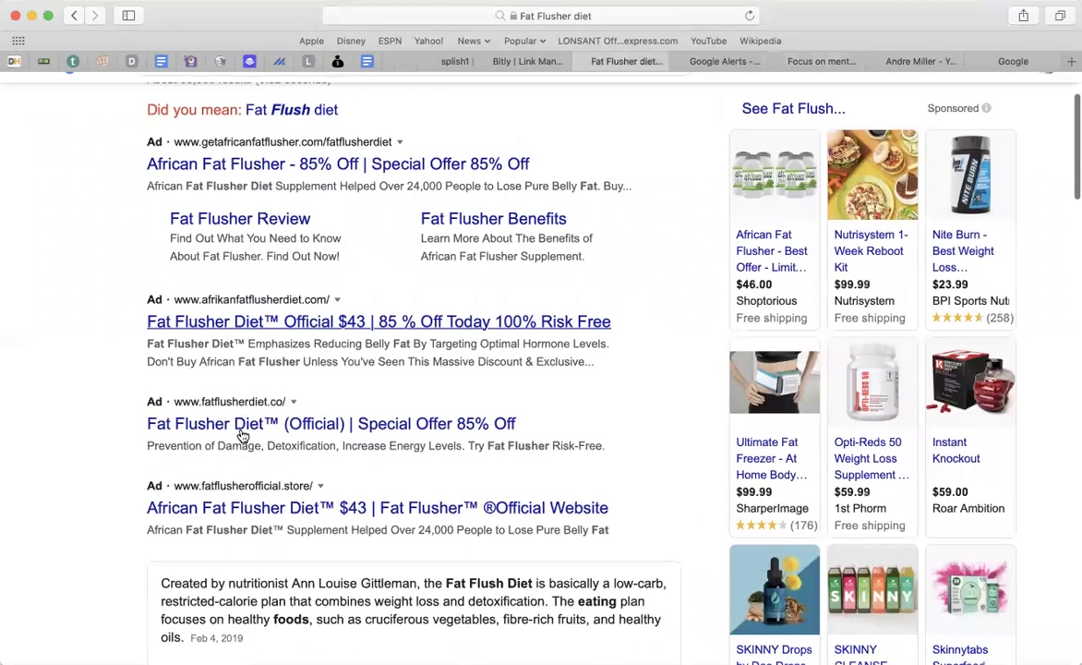
{"action": "left_click_drag", "start_coordinate": [145, 427], "coordinate": [184, 423]}
{"action": "left_click", "coordinate": [123, 435]}
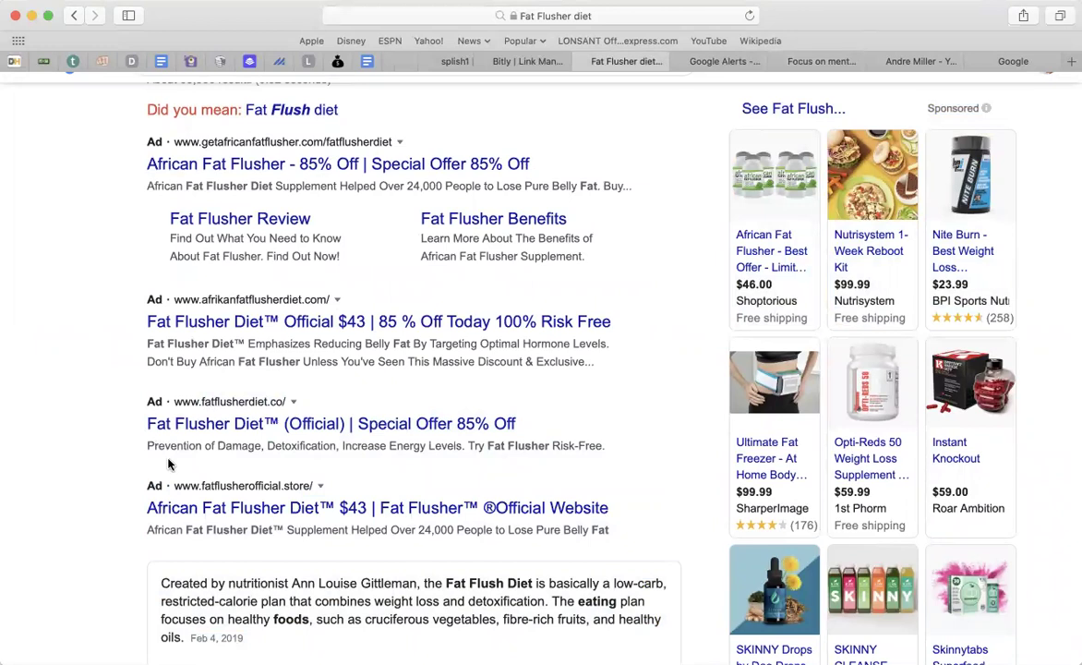
Step: Return to the grbj.com article by way of Google Alerts and skim it from the headline to the comment box
{"action": "left_click", "coordinate": [724, 62]}
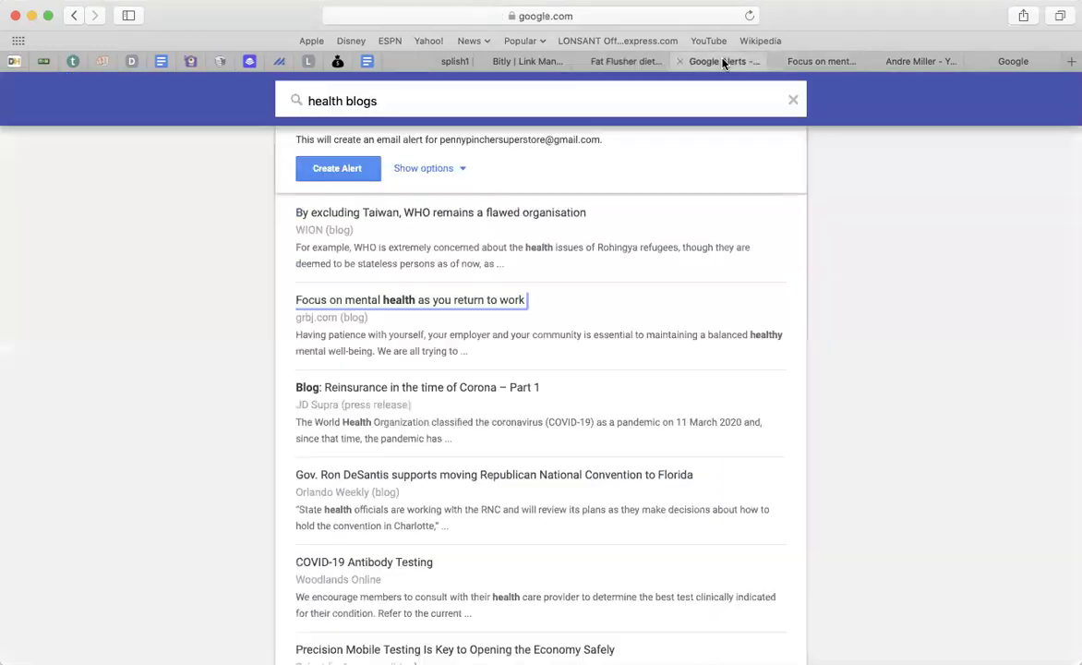
{"action": "left_click", "coordinate": [827, 59]}
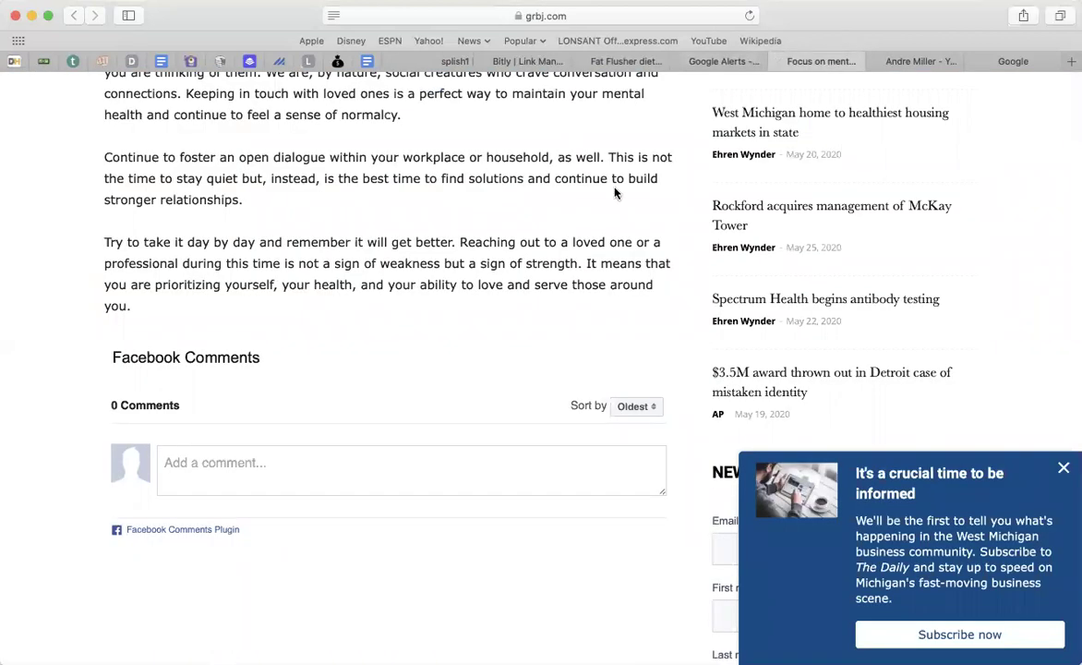
{"action": "scroll", "coordinate": [615, 193], "scroll_direction": "up", "scroll_amount": 20}
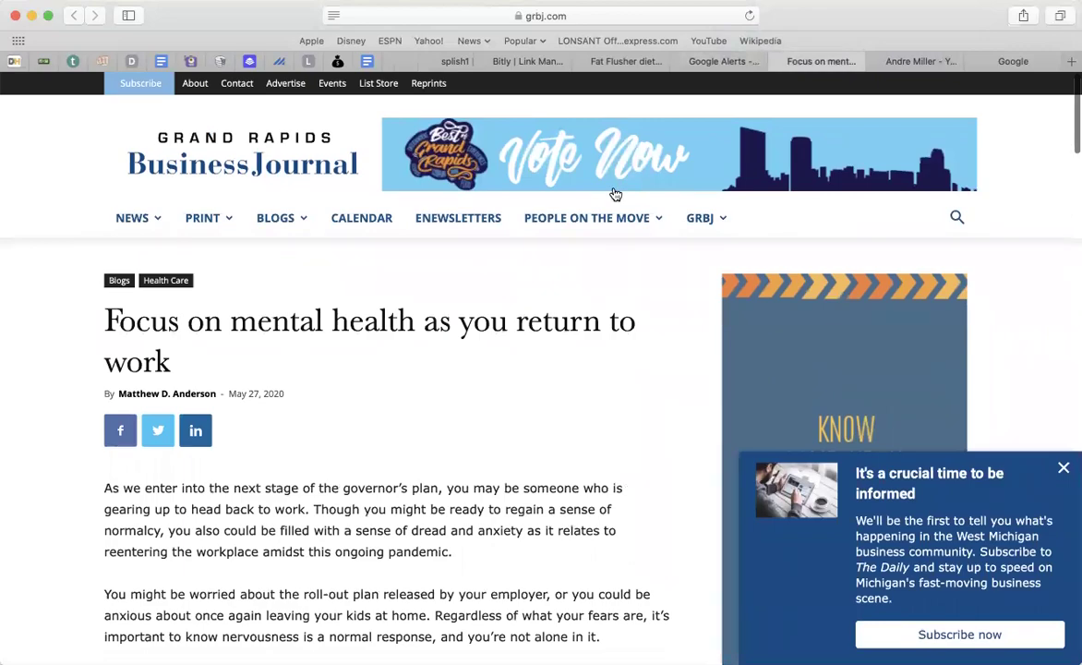
{"action": "scroll", "coordinate": [615, 193], "scroll_direction": "down", "scroll_amount": 15}
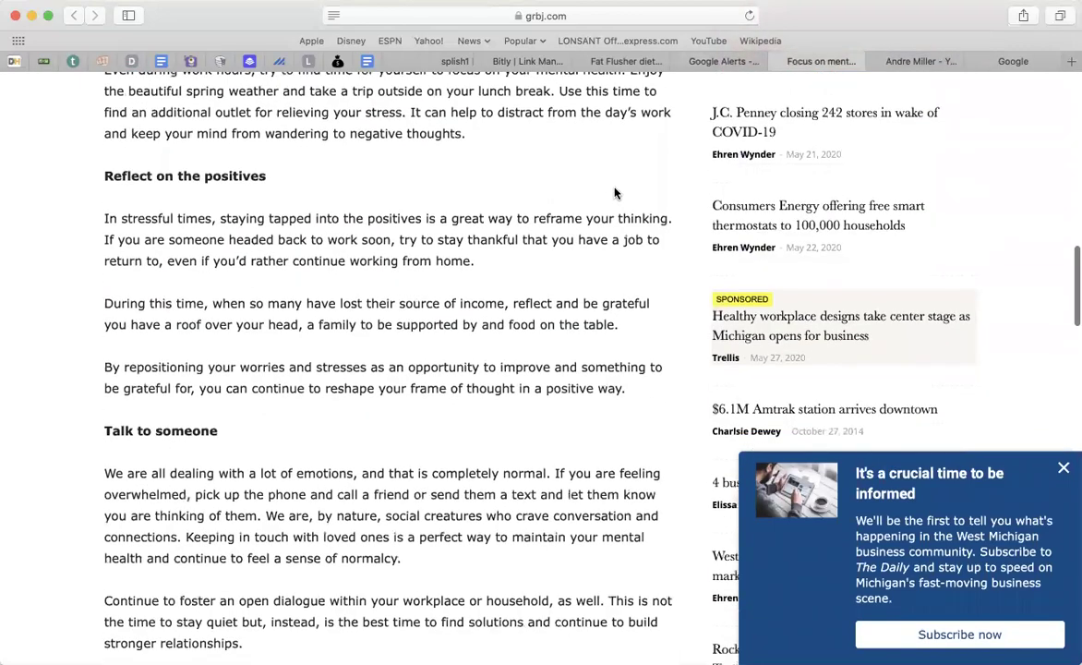
{"action": "scroll", "coordinate": [616, 193], "scroll_direction": "down", "scroll_amount": 8}
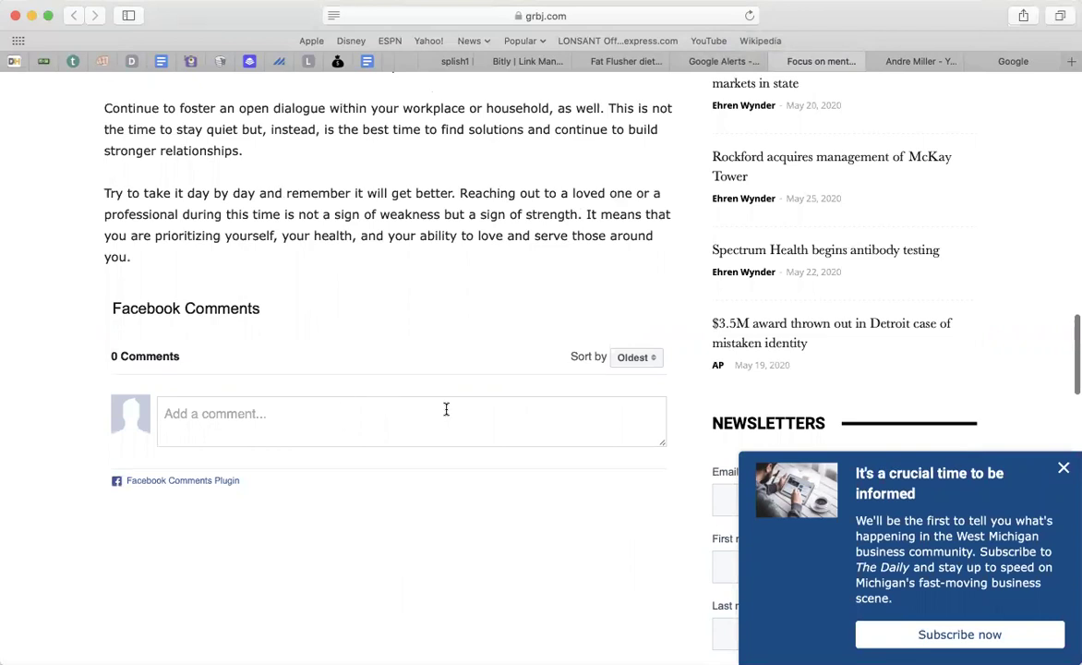
Step: Copy the short link bit.ly/2B9uDzo for the Fat Flusher Diet from Bitly and return to the article's comment box
{"action": "left_click", "coordinate": [531, 61]}
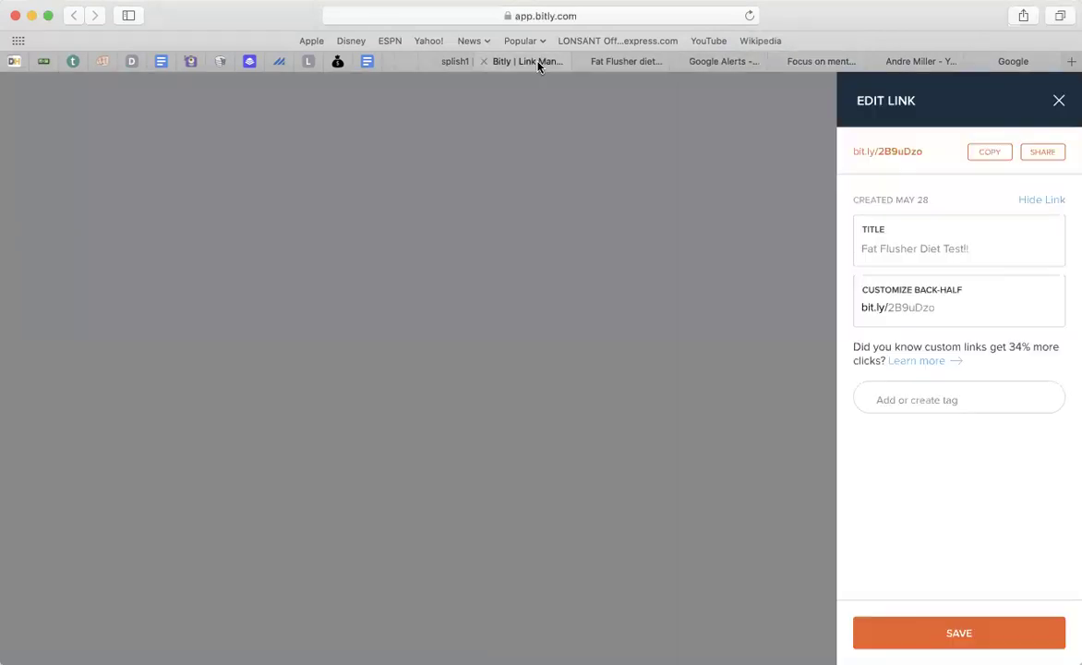
{"action": "left_click", "coordinate": [989, 151]}
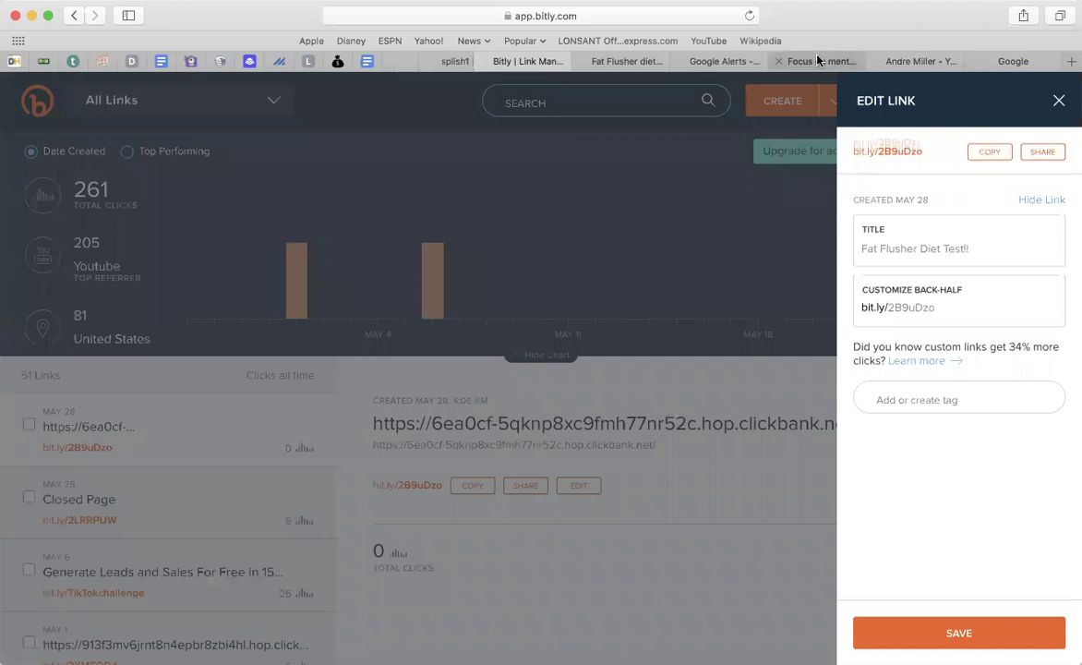
{"action": "left_click", "coordinate": [787, 59]}
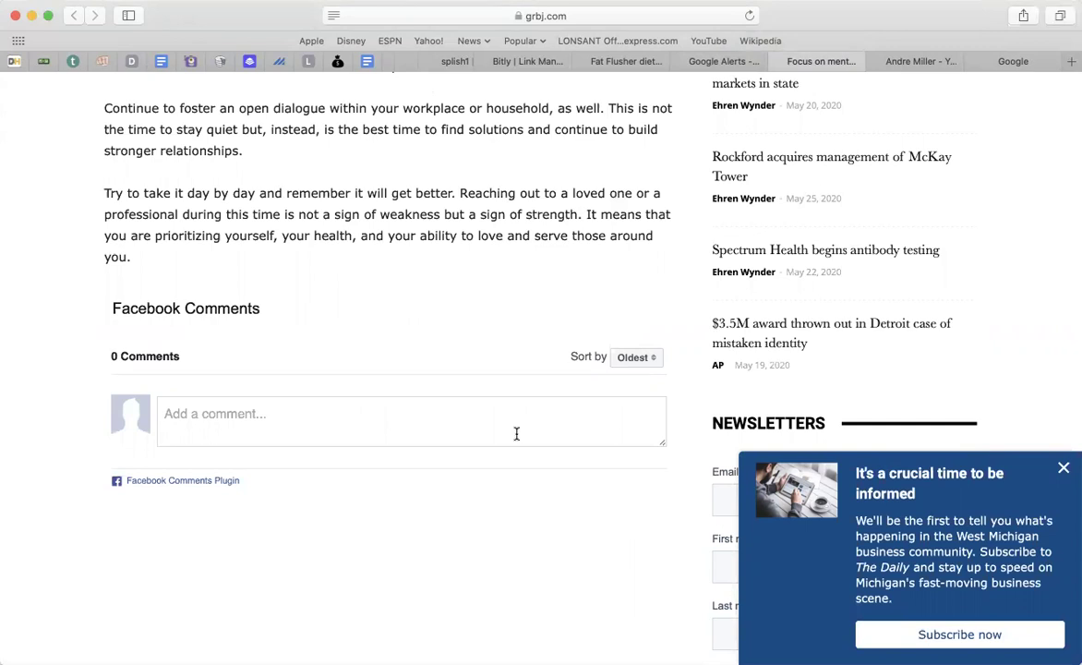
Step: Examine the whole article page, including its sections, follow links, comment box, newsletter sign-up and author details, and check the open YouTube page
{"action": "scroll", "coordinate": [516, 434], "scroll_direction": "up", "scroll_amount": 15}
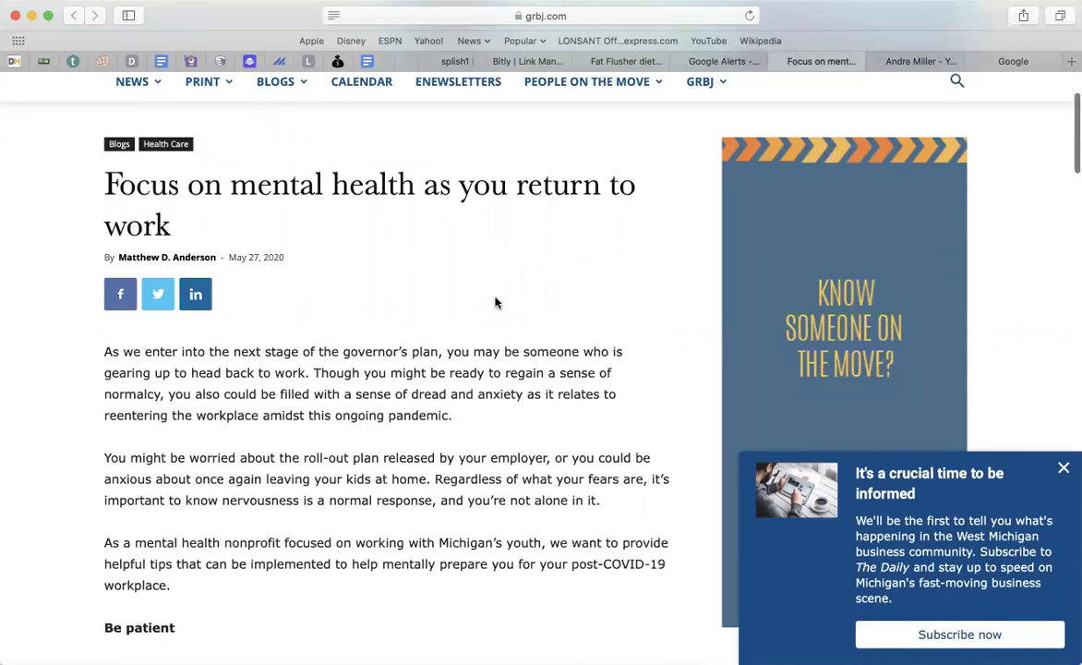
{"action": "scroll", "coordinate": [495, 303], "scroll_direction": "down", "scroll_amount": 10}
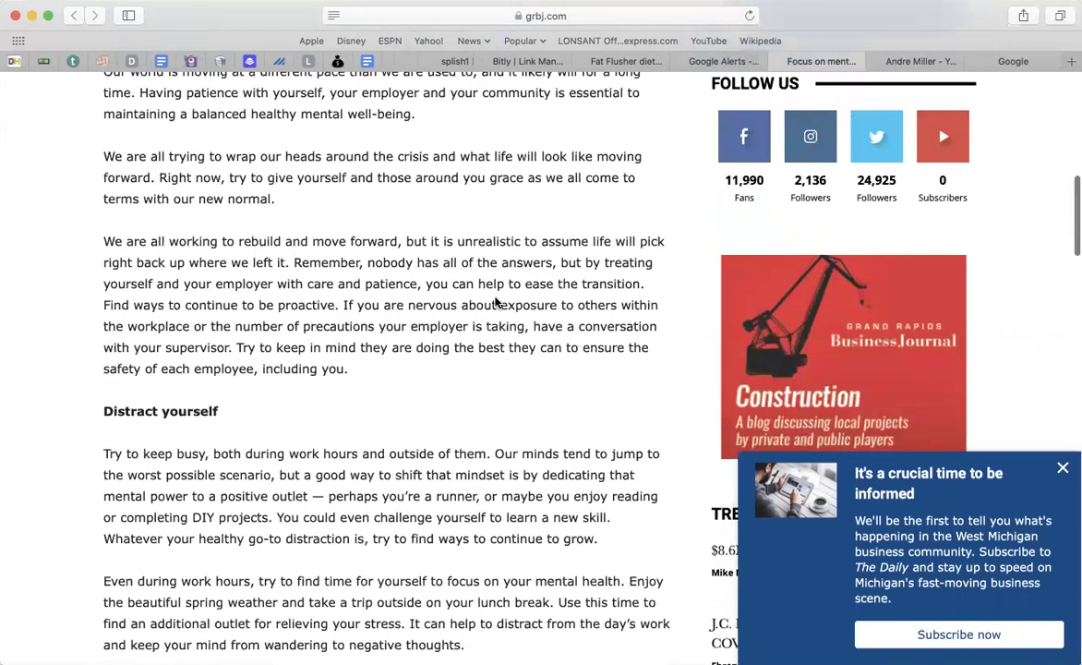
{"action": "scroll", "coordinate": [495, 303], "scroll_direction": "up", "scroll_amount": 1}
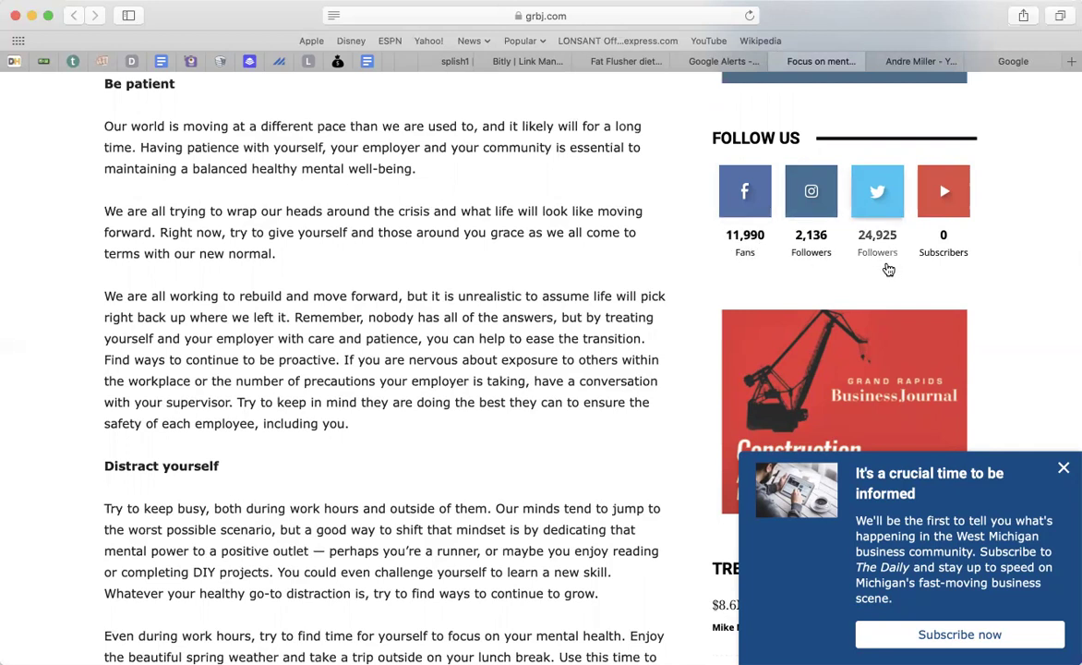
{"action": "scroll", "coordinate": [705, 338], "scroll_direction": "down", "scroll_amount": 15}
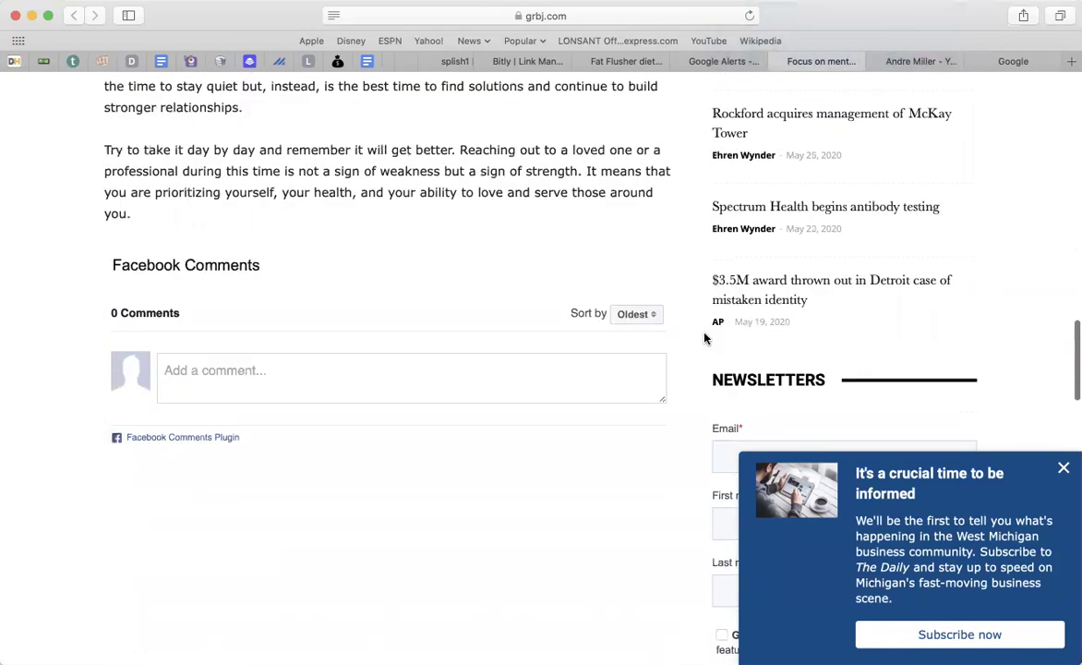
{"action": "scroll", "coordinate": [704, 338], "scroll_direction": "down", "scroll_amount": 1}
{"action": "scroll", "coordinate": [739, 147], "scroll_direction": "down", "scroll_amount": 5}
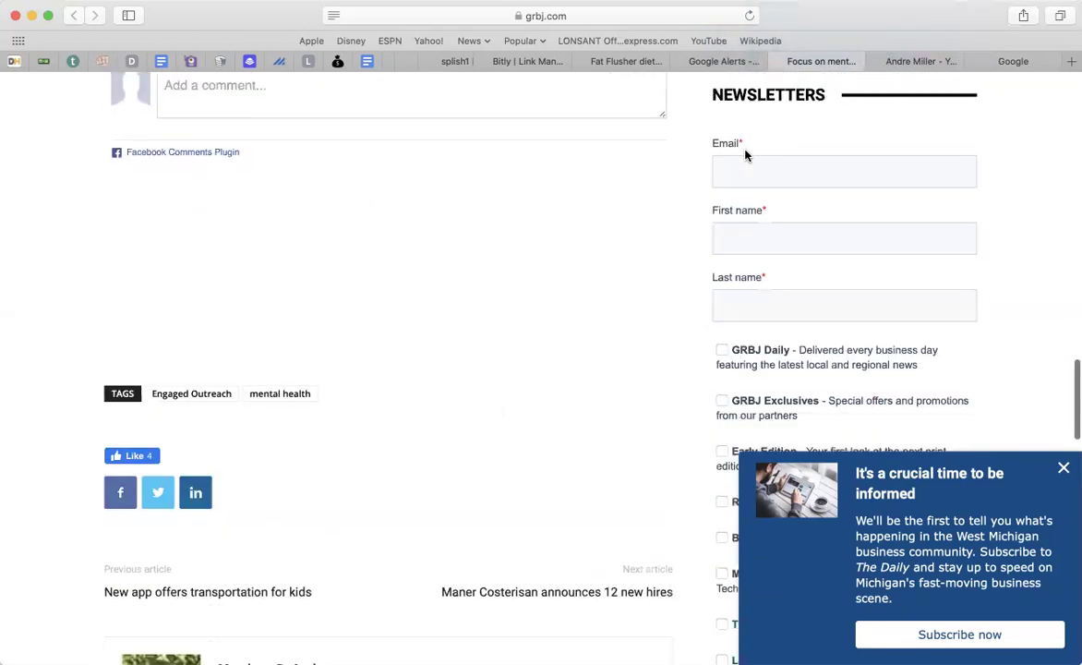
{"action": "scroll", "coordinate": [747, 156], "scroll_direction": "down", "scroll_amount": 5}
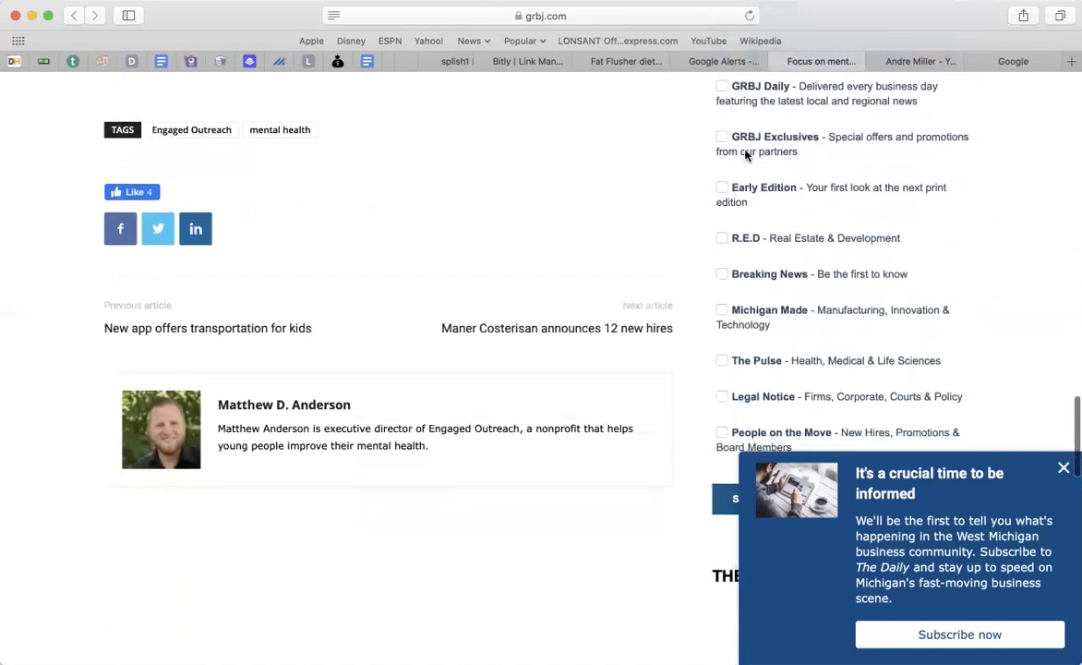
{"action": "scroll", "coordinate": [746, 155], "scroll_direction": "up", "scroll_amount": 4}
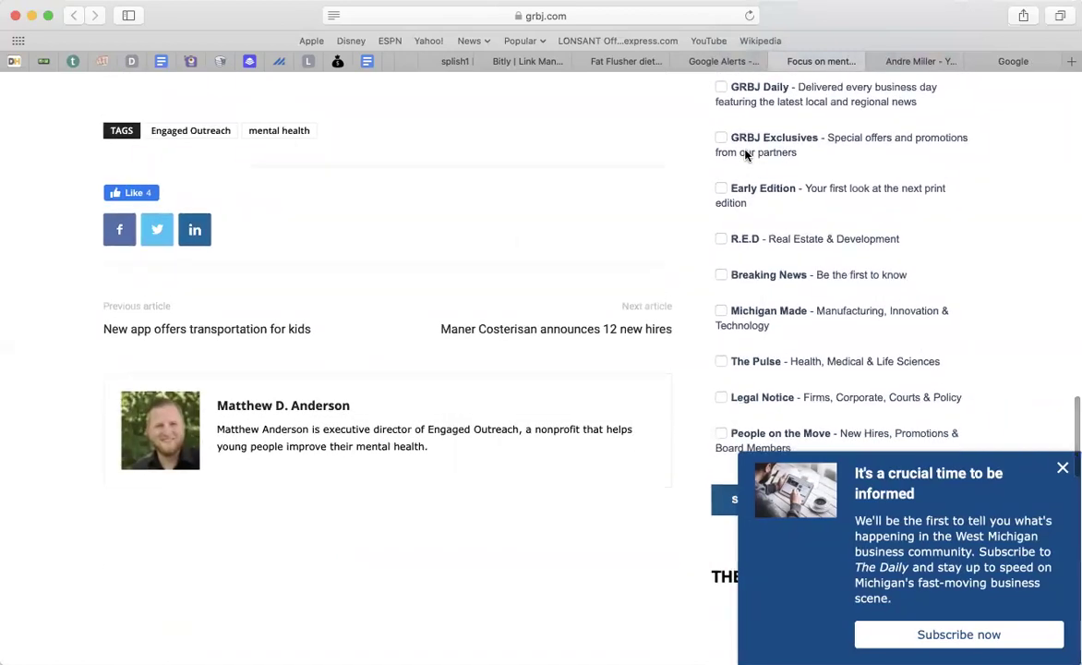
{"action": "scroll", "coordinate": [748, 159], "scroll_direction": "up", "scroll_amount": 10}
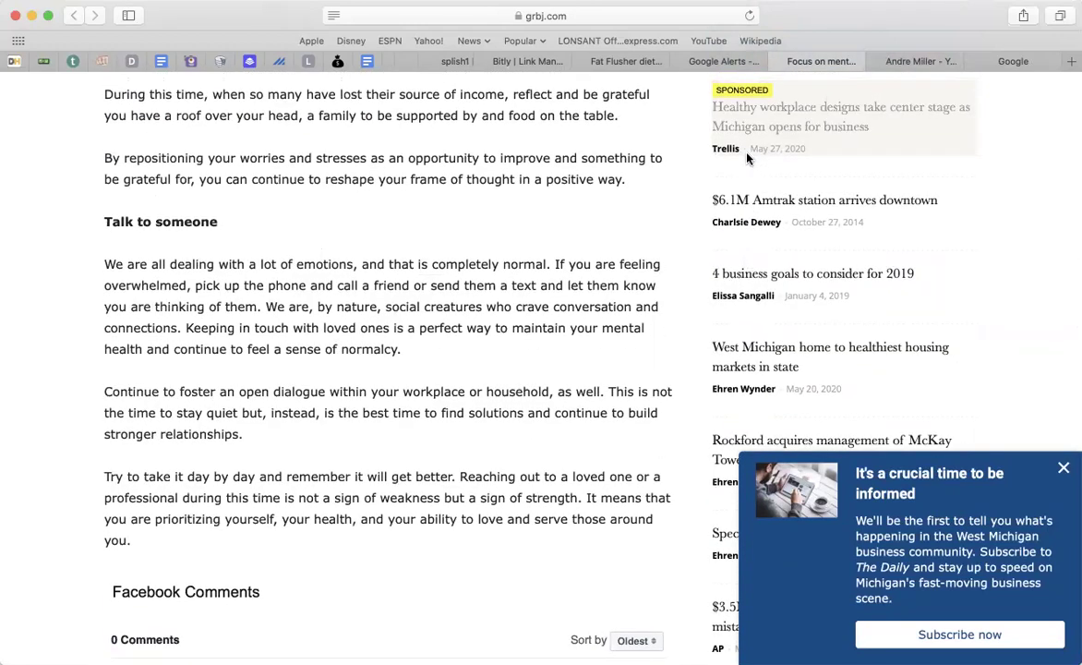
{"action": "scroll", "coordinate": [748, 159], "scroll_direction": "down", "scroll_amount": 10}
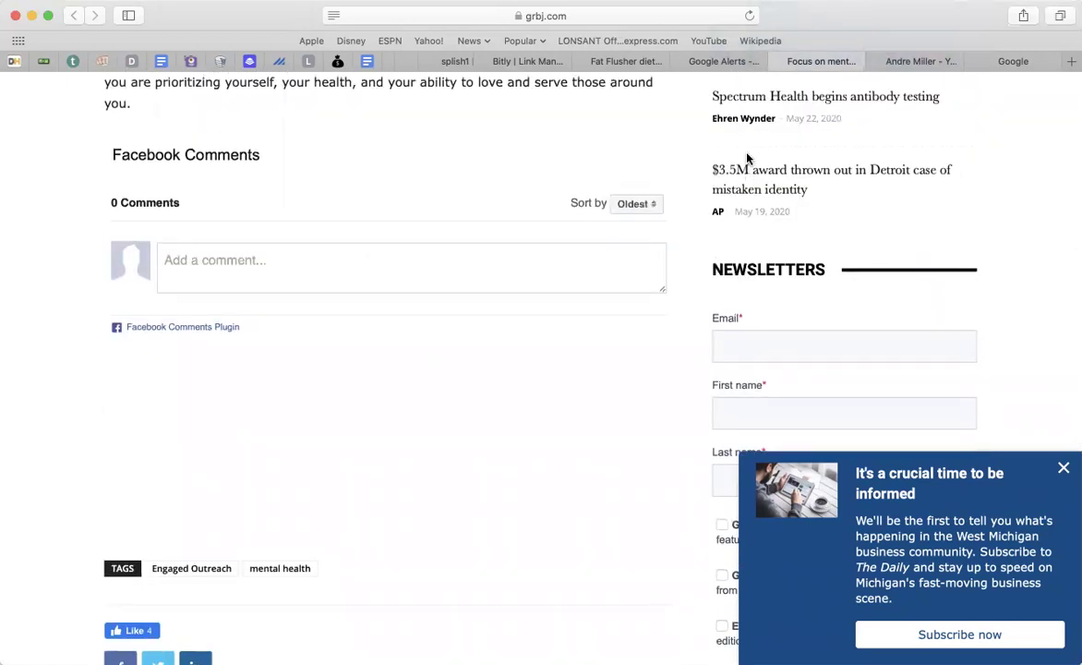
{"action": "scroll", "coordinate": [748, 159], "scroll_direction": "up", "scroll_amount": 15}
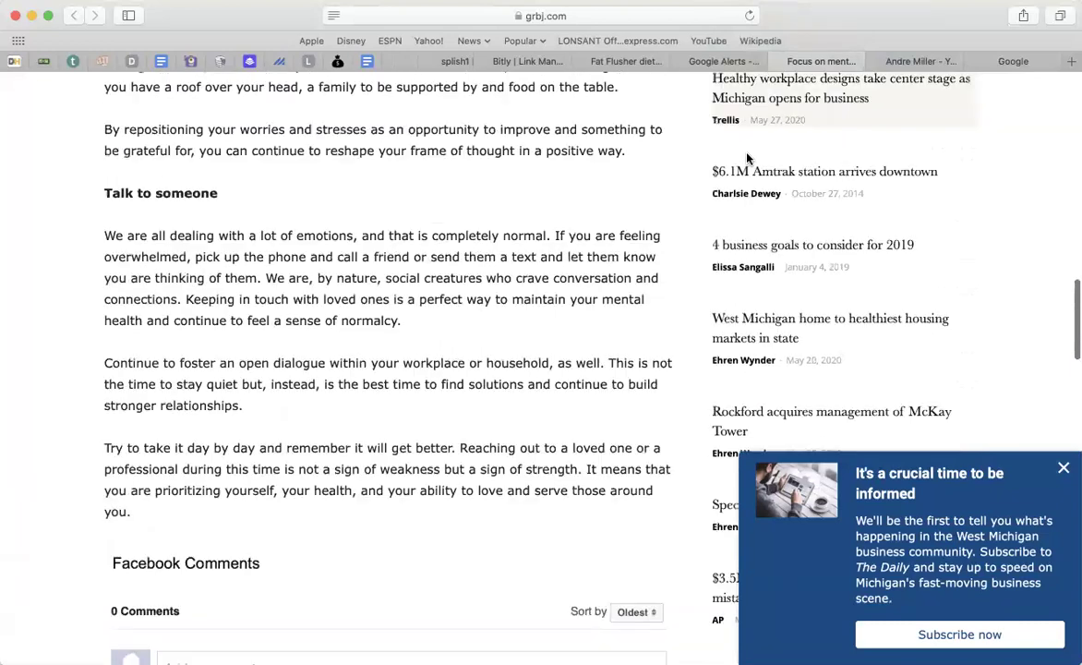
{"action": "scroll", "coordinate": [748, 158], "scroll_direction": "up", "scroll_amount": 15}
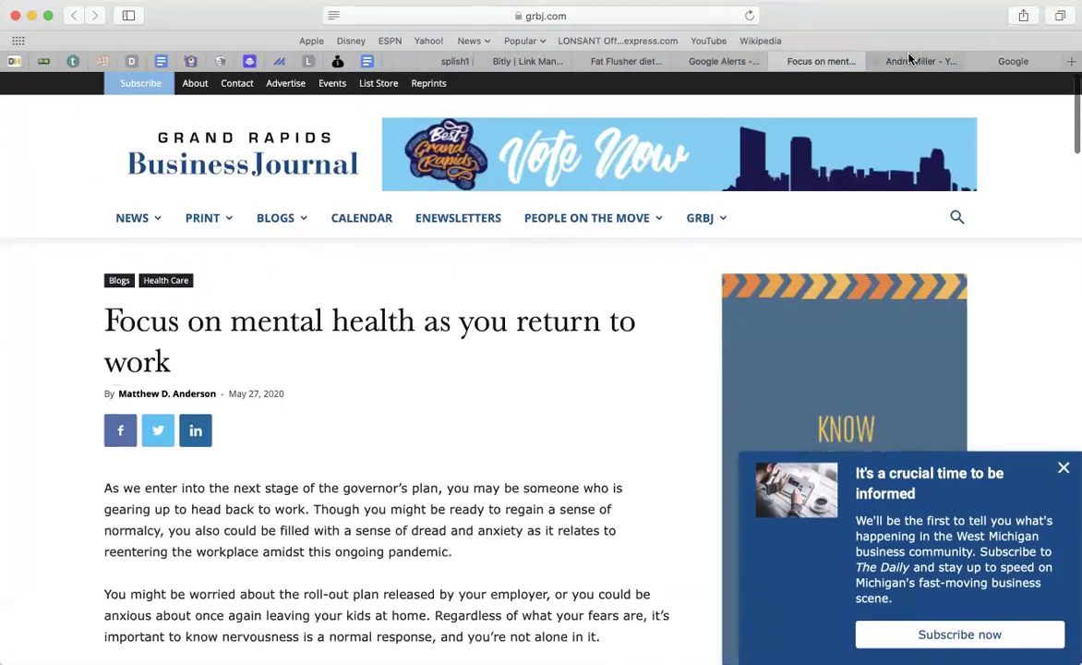
{"action": "left_click", "coordinate": [910, 59]}
{"action": "left_click", "coordinate": [818, 61]}
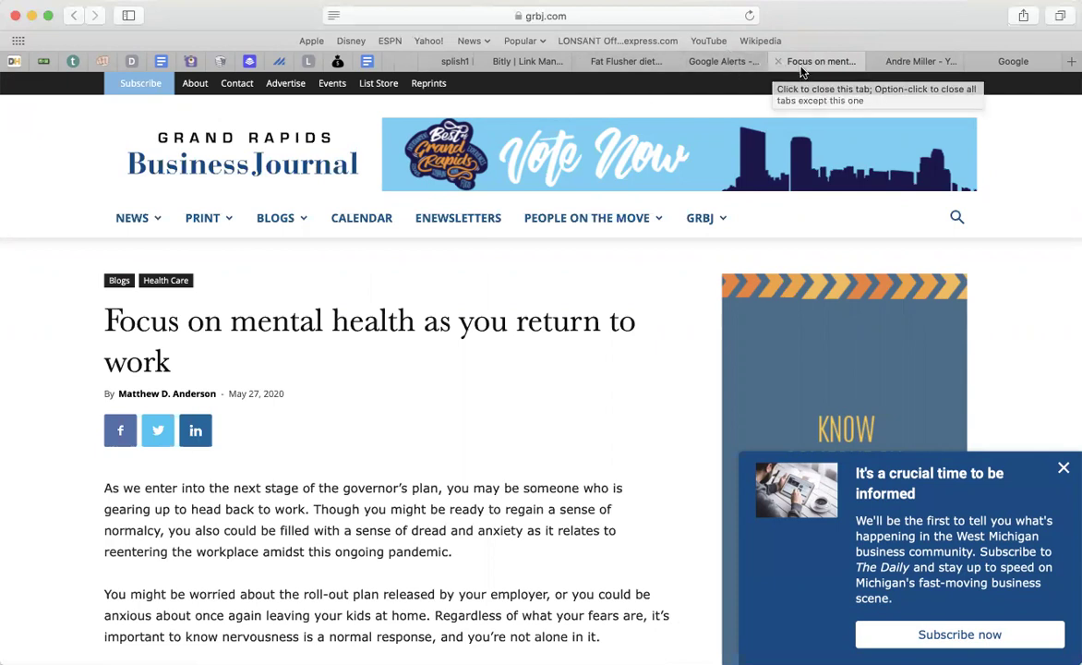
Step: Return to Google Alerts and replace the alert topic with "Losing weight blogs"
{"action": "left_click", "coordinate": [727, 63]}
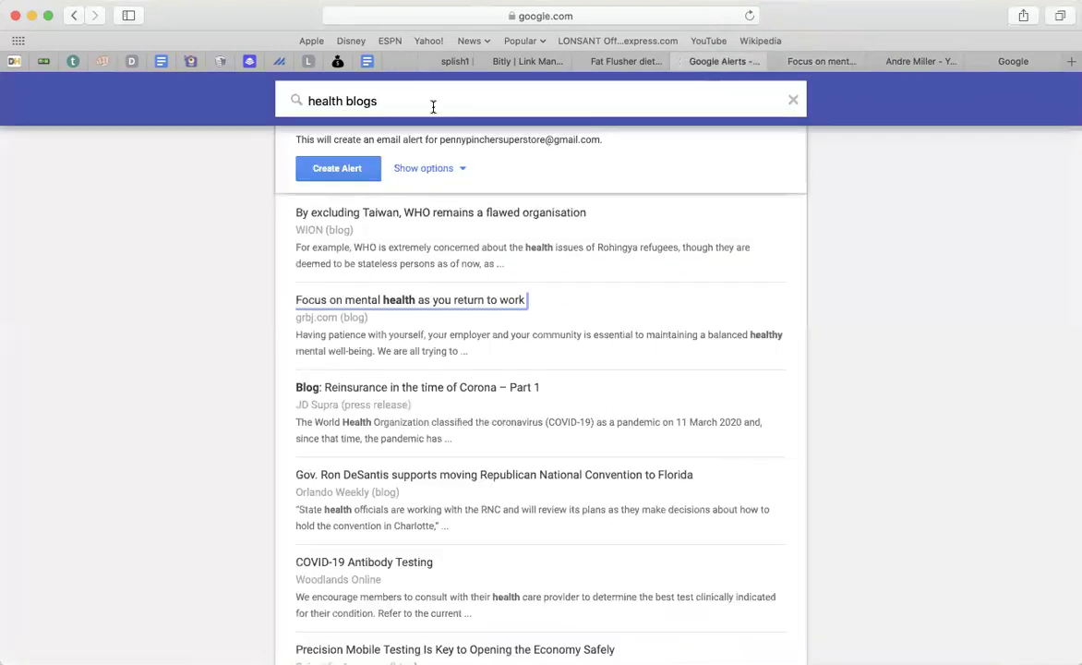
{"action": "scroll", "coordinate": [459, 330], "scroll_direction": "down", "scroll_amount": 2}
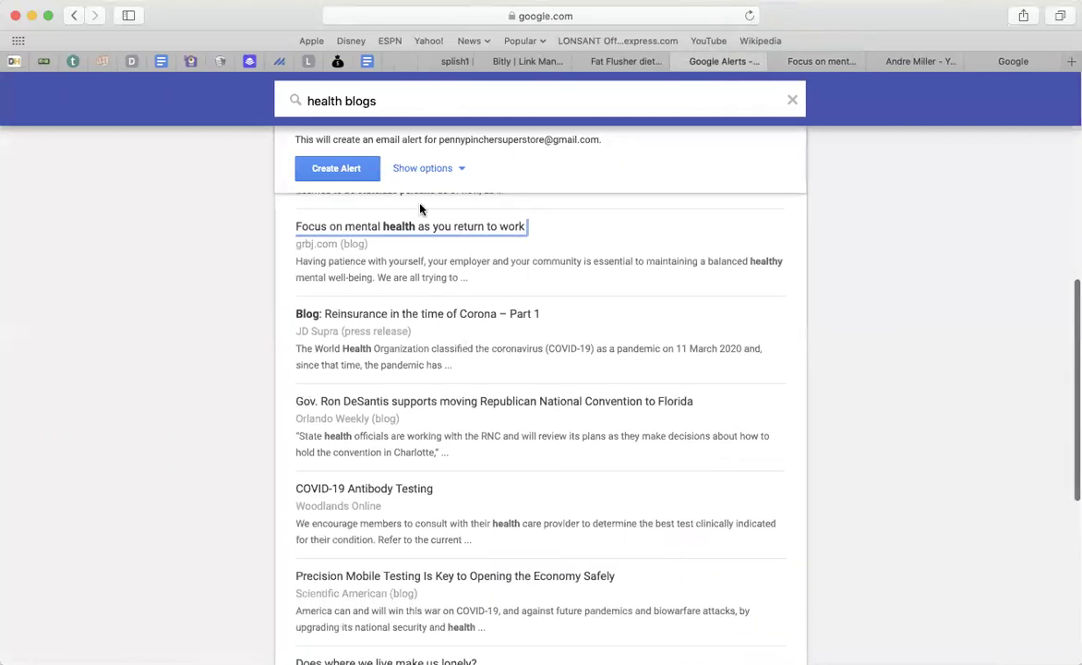
{"action": "left_click", "coordinate": [386, 104]}
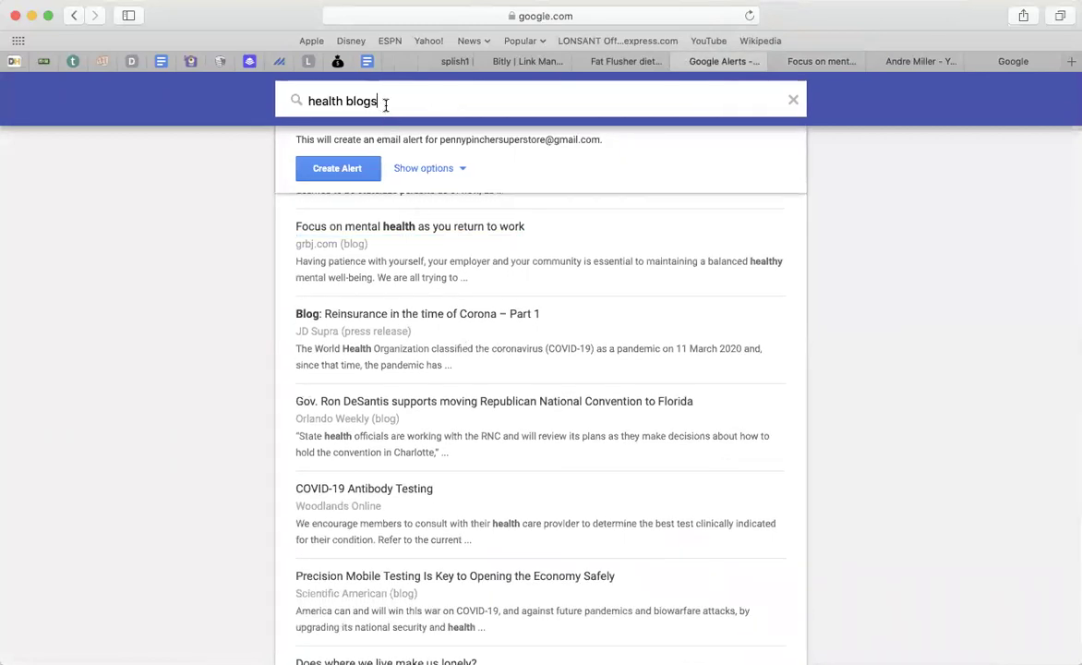
{"action": "key", "text": "BackSpace"}
{"action": "key", "text": "BackSpace"}
{"action": "key", "text": "BackSpace"}
{"action": "key", "text": "BackSpace"}
{"action": "key", "text": "BackSpace"}
{"action": "type", "text": "Losing weight blogs"}
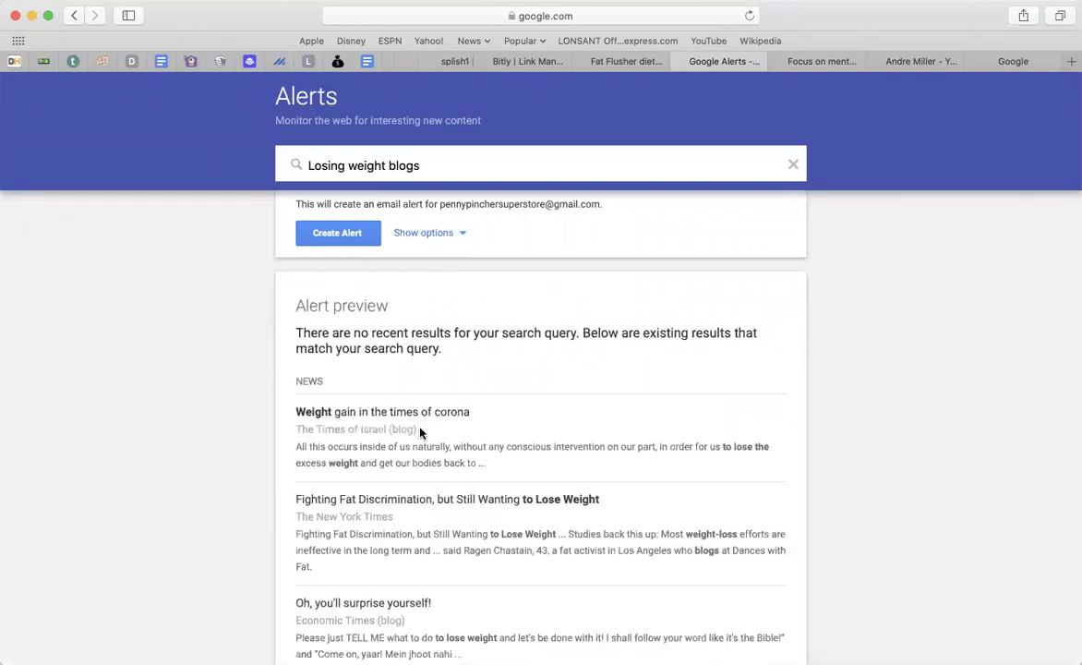
Step: Look through the alert preview's news results and open the Science Magazine blog post "Why Are Clinical Trials So Complicated?"
{"action": "scroll", "coordinate": [421, 432], "scroll_direction": "down", "scroll_amount": 2}
{"action": "scroll", "coordinate": [427, 440], "scroll_direction": "down", "scroll_amount": 5}
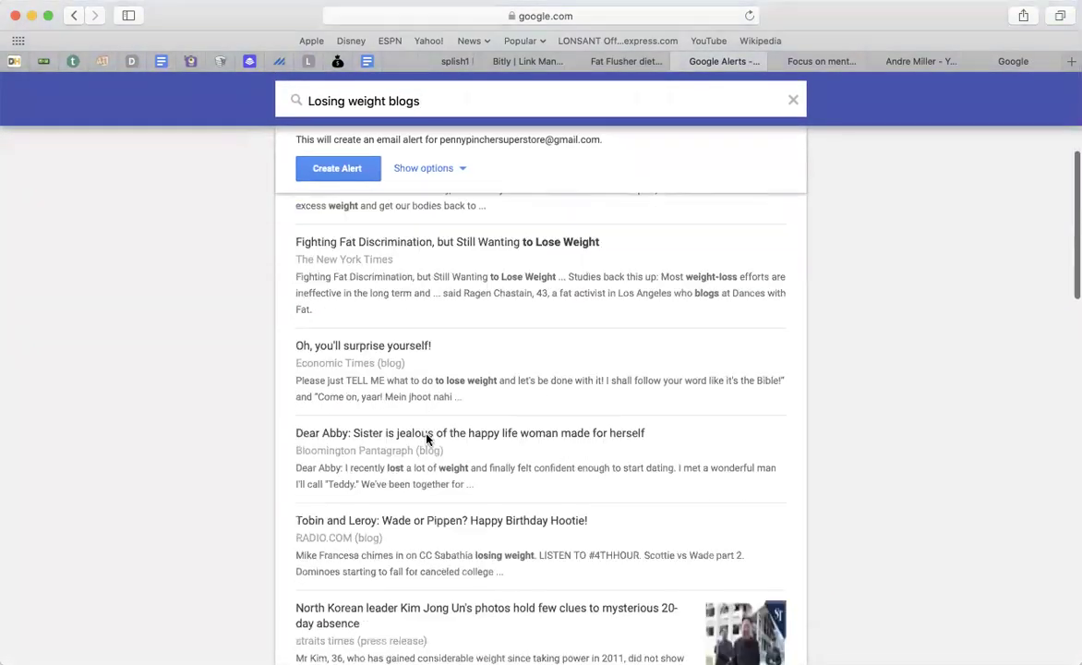
{"action": "scroll", "coordinate": [427, 439], "scroll_direction": "down", "scroll_amount": 6}
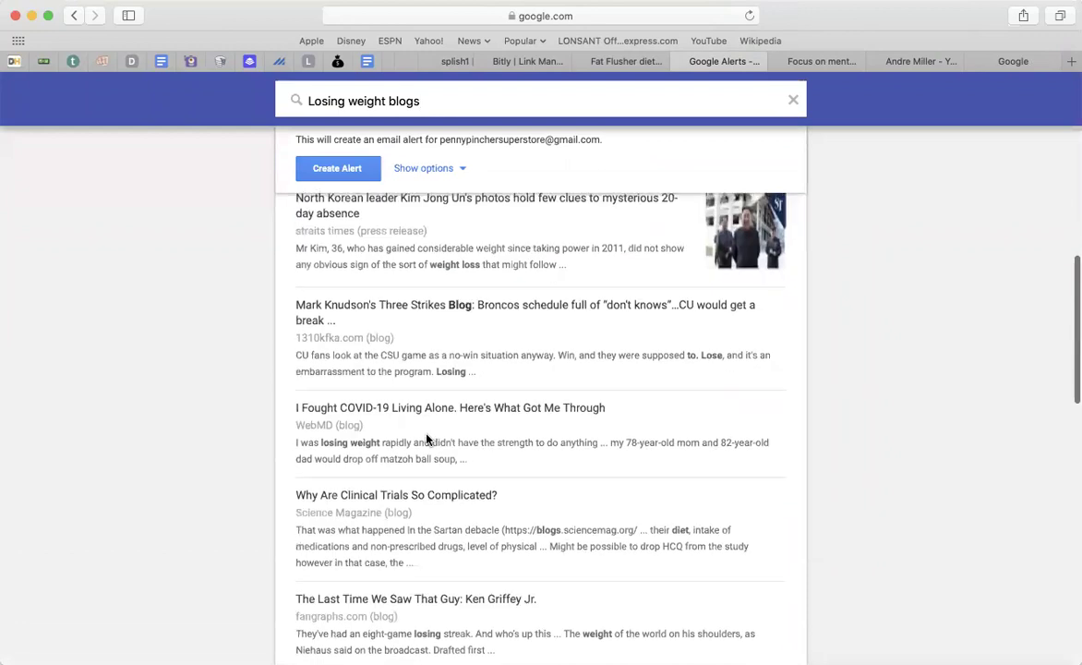
{"action": "left_click", "coordinate": [375, 439]}
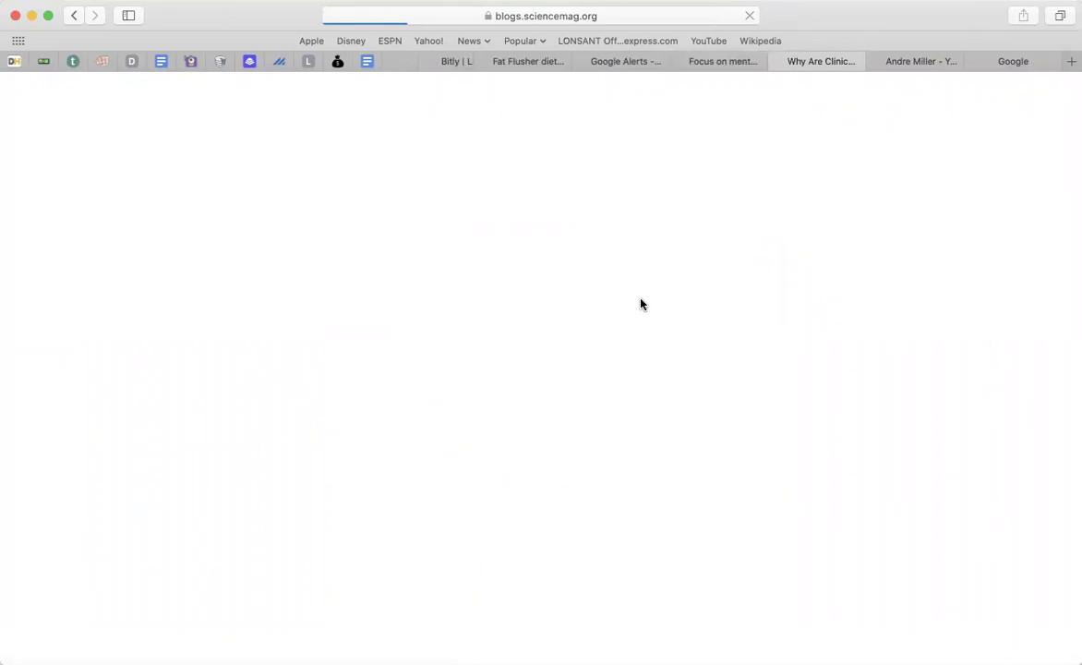
Step: Skim the clinical trials blog post and the first reader comments below it to check whether readers can reply
{"action": "scroll", "coordinate": [642, 305], "scroll_direction": "down", "scroll_amount": 10}
{"action": "scroll", "coordinate": [642, 305], "scroll_direction": "down", "scroll_amount": 20}
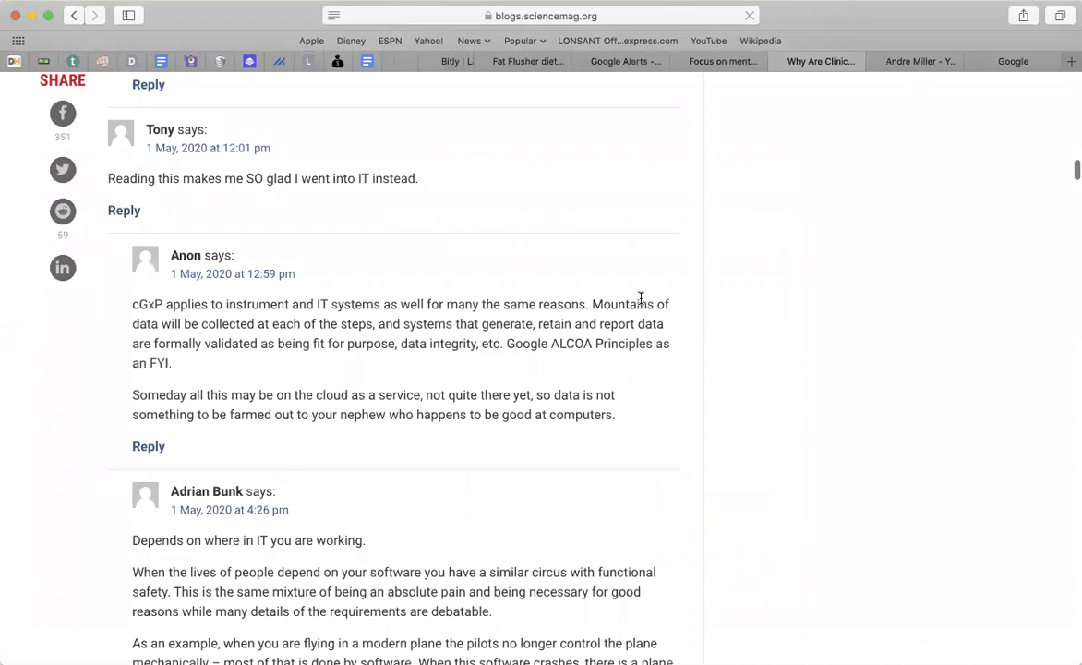
{"action": "scroll", "coordinate": [356, 305], "scroll_direction": "up", "scroll_amount": 10}
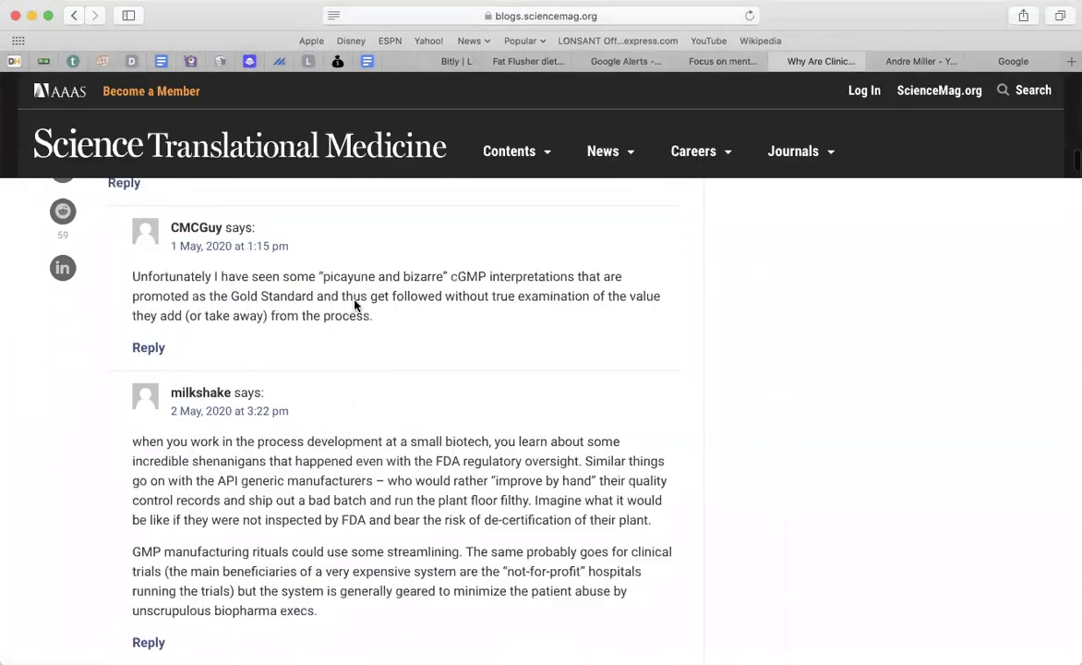
{"action": "scroll", "coordinate": [356, 305], "scroll_direction": "up", "scroll_amount": 3}
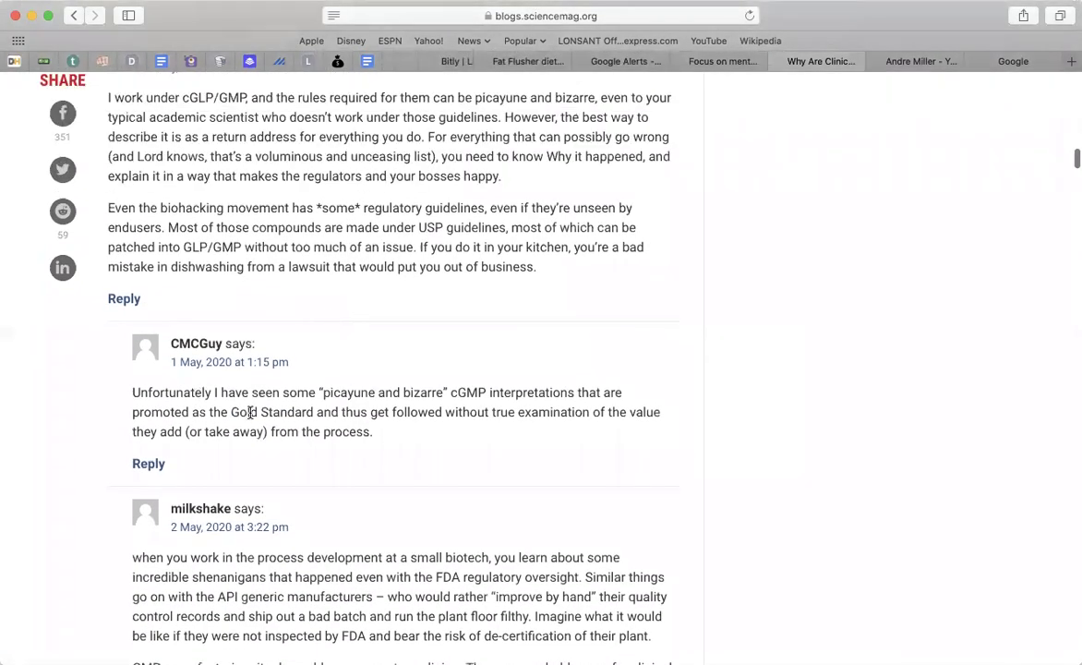
{"action": "scroll", "coordinate": [339, 418], "scroll_direction": "up", "scroll_amount": 4}
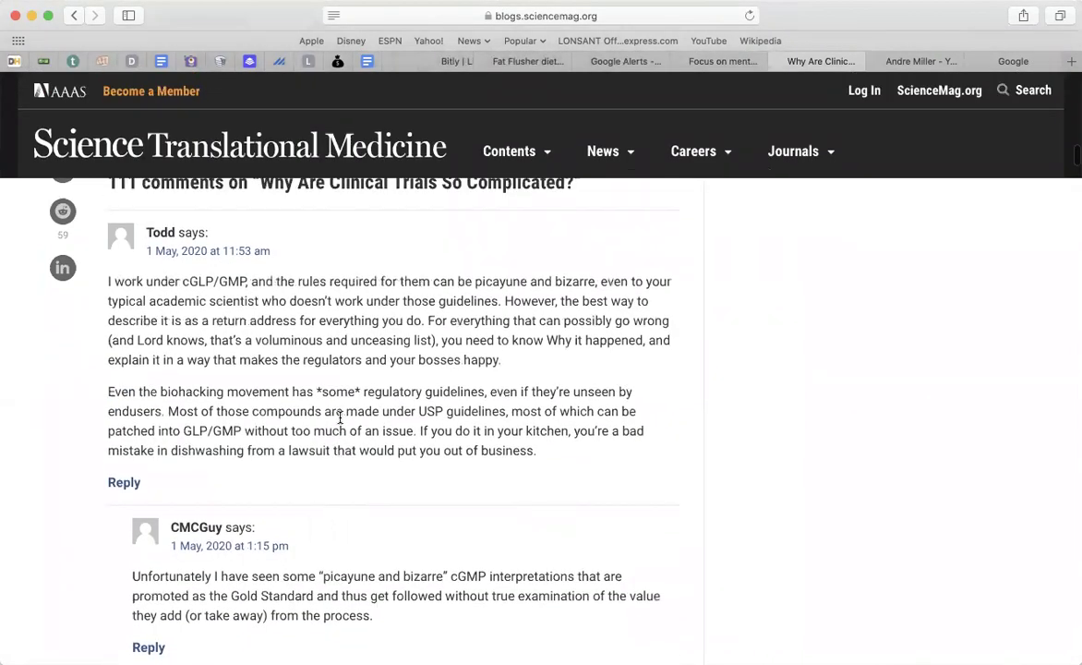
{"action": "scroll", "coordinate": [339, 418], "scroll_direction": "up", "scroll_amount": 3}
{"action": "scroll", "coordinate": [250, 355], "scroll_direction": "up", "scroll_amount": 1}
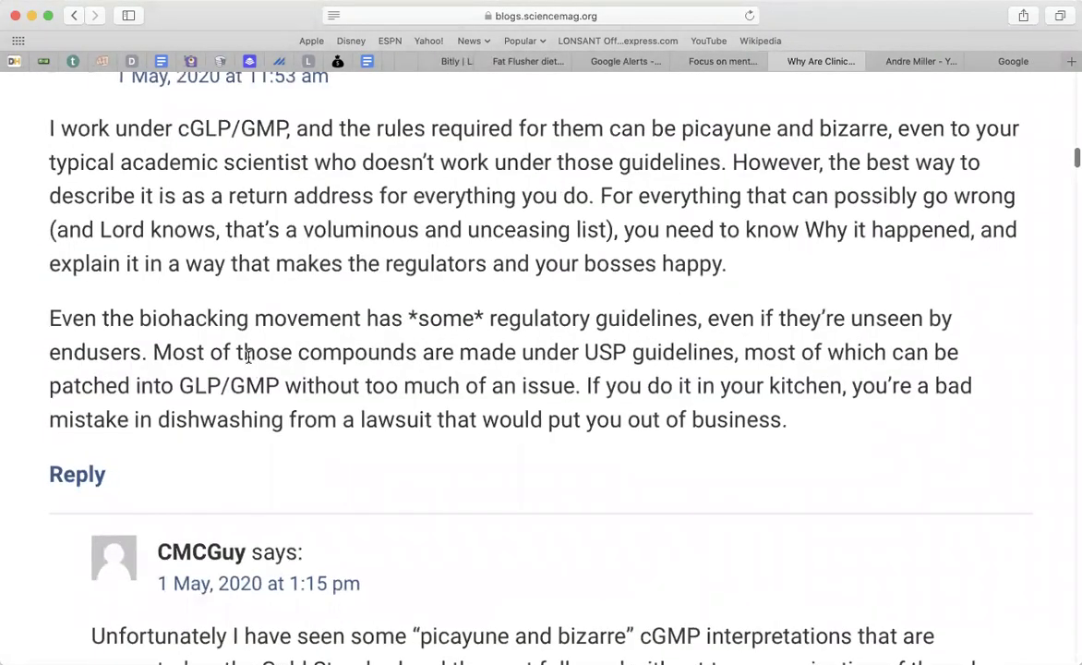
{"action": "scroll", "coordinate": [246, 360], "scroll_direction": "down", "scroll_amount": 3}
{"action": "scroll", "coordinate": [248, 361], "scroll_direction": "up", "scroll_amount": 4}
{"action": "scroll", "coordinate": [247, 360], "scroll_direction": "up", "scroll_amount": 10}
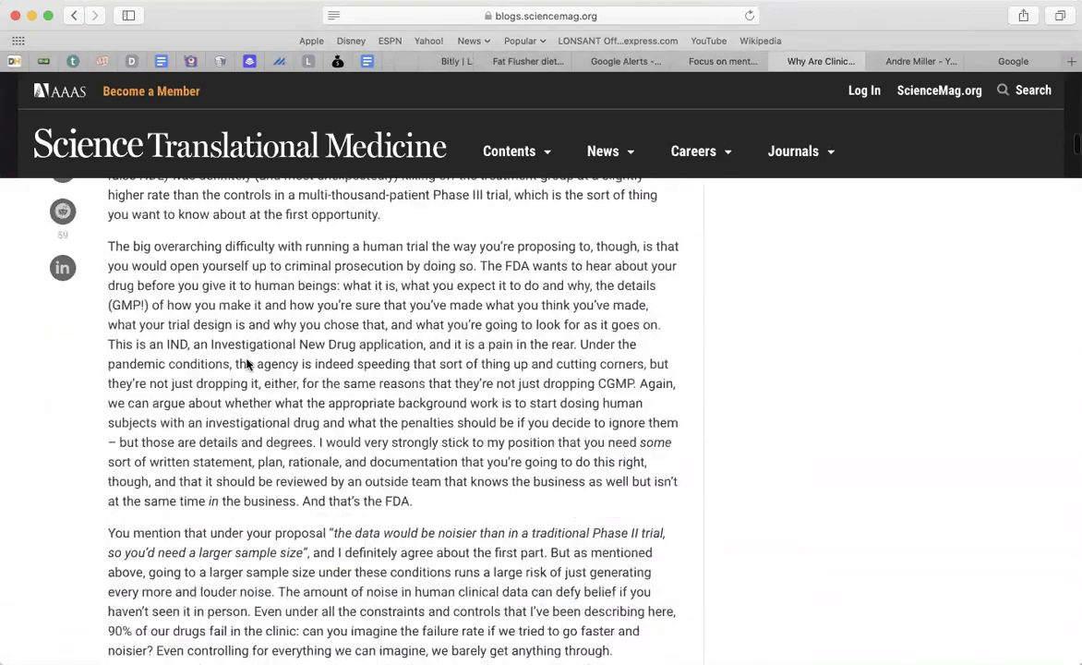
{"action": "scroll", "coordinate": [246, 360], "scroll_direction": "up", "scroll_amount": 10}
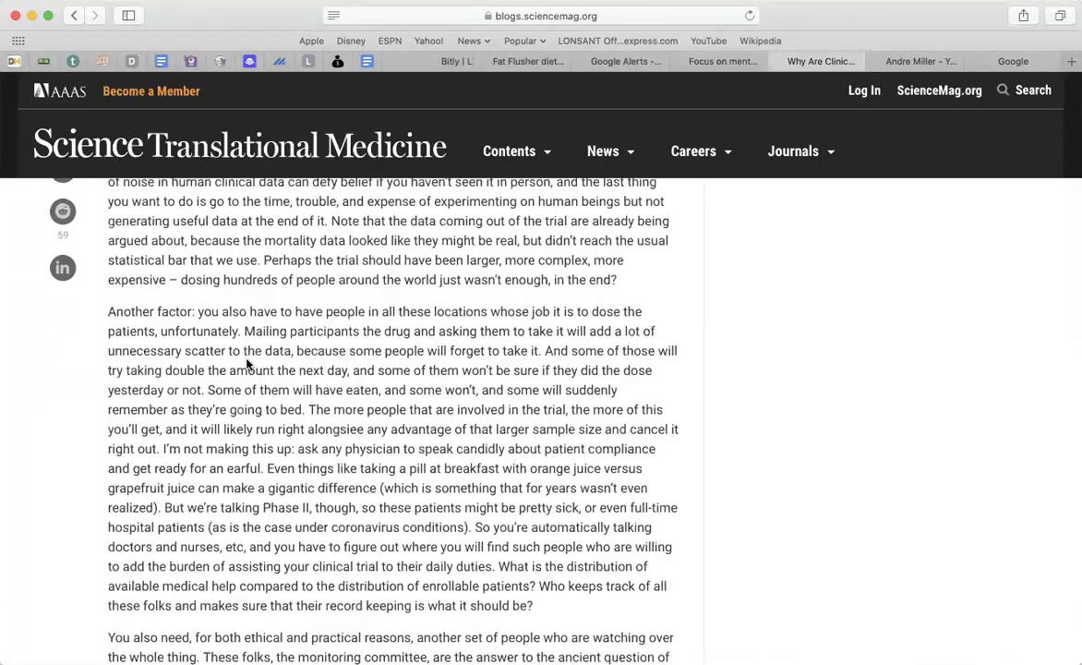
{"action": "scroll", "coordinate": [247, 360], "scroll_direction": "up", "scroll_amount": 2}
Step: Read down through the post's long comment thread, checking the comment dates, nested replies, reply options and links readers have posted
{"action": "scroll", "coordinate": [247, 360], "scroll_direction": "down", "scroll_amount": 20}
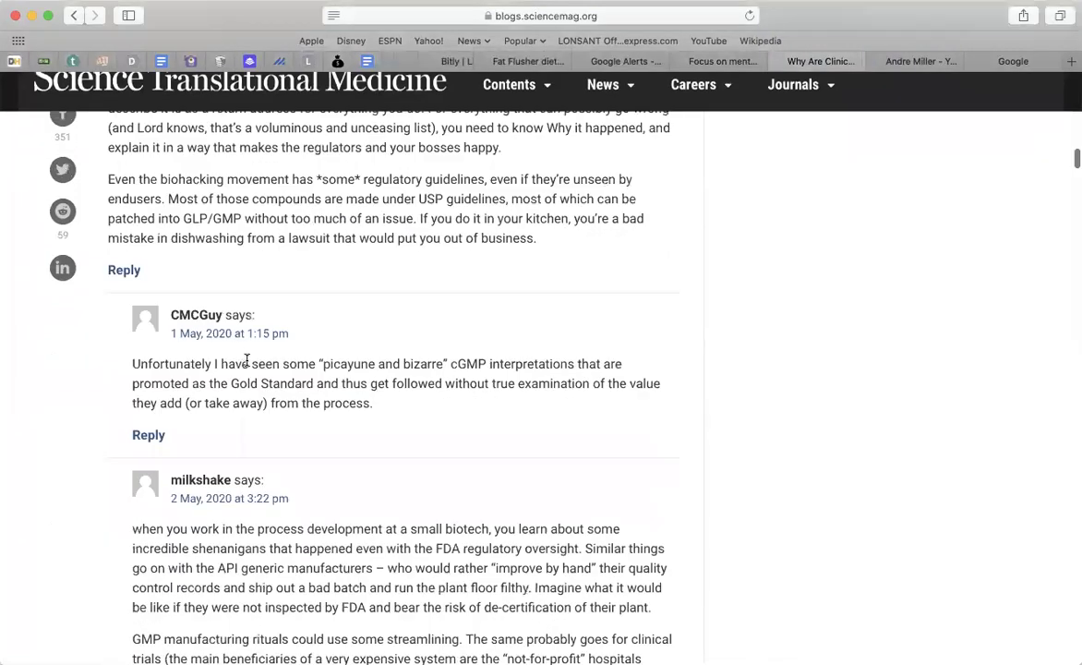
{"action": "scroll", "coordinate": [247, 360], "scroll_direction": "down", "scroll_amount": 10}
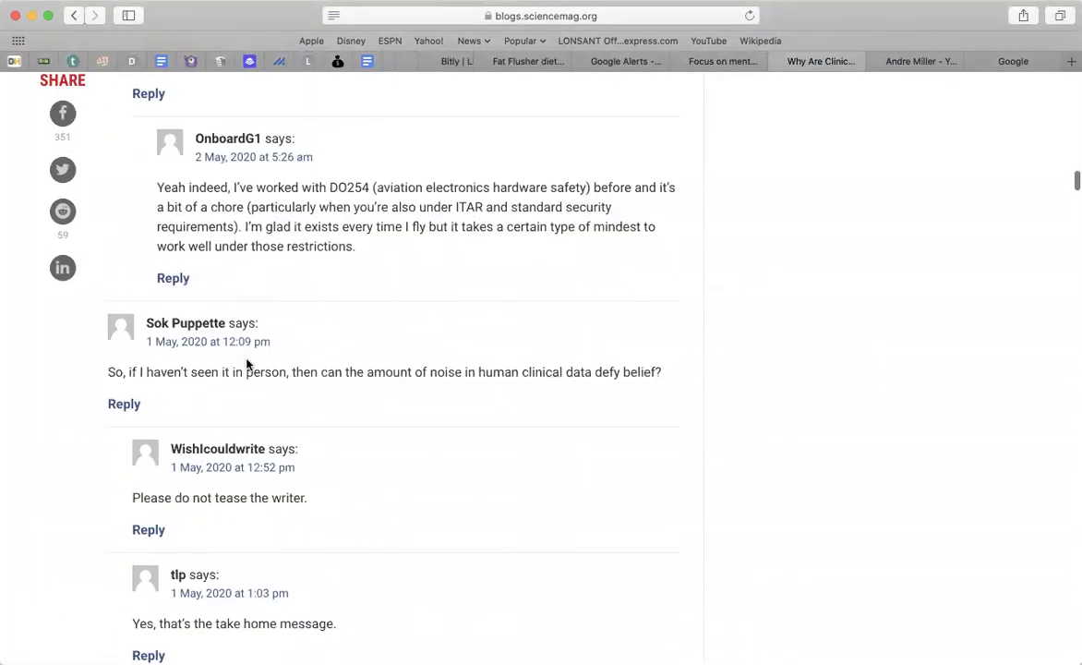
{"action": "scroll", "coordinate": [246, 363], "scroll_direction": "down", "scroll_amount": 2}
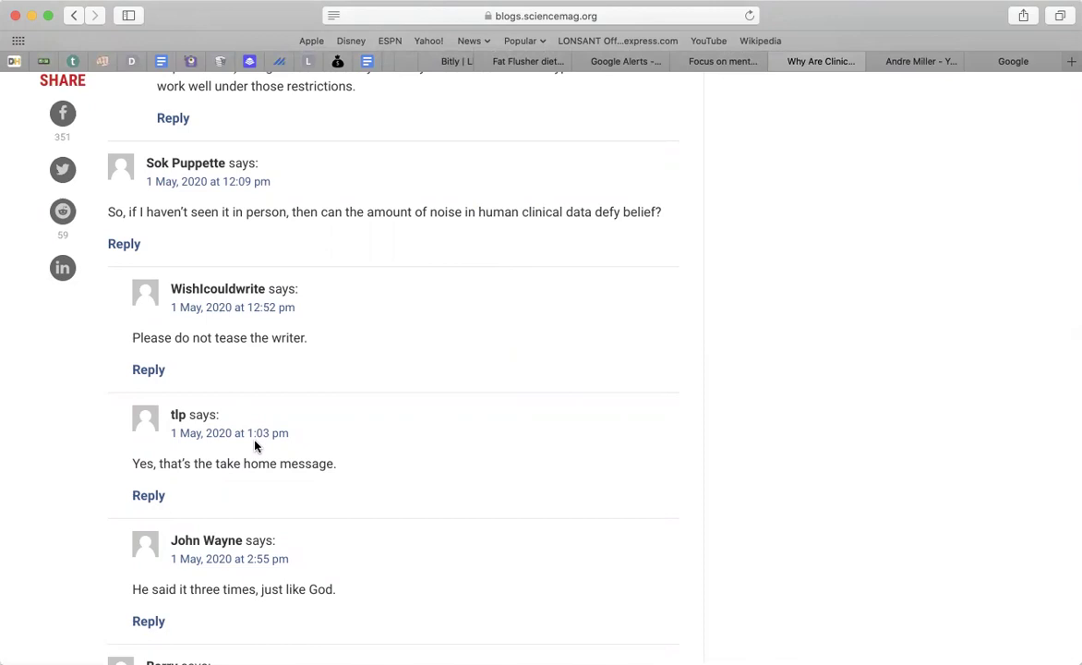
{"action": "scroll", "coordinate": [257, 443], "scroll_direction": "down", "scroll_amount": 5}
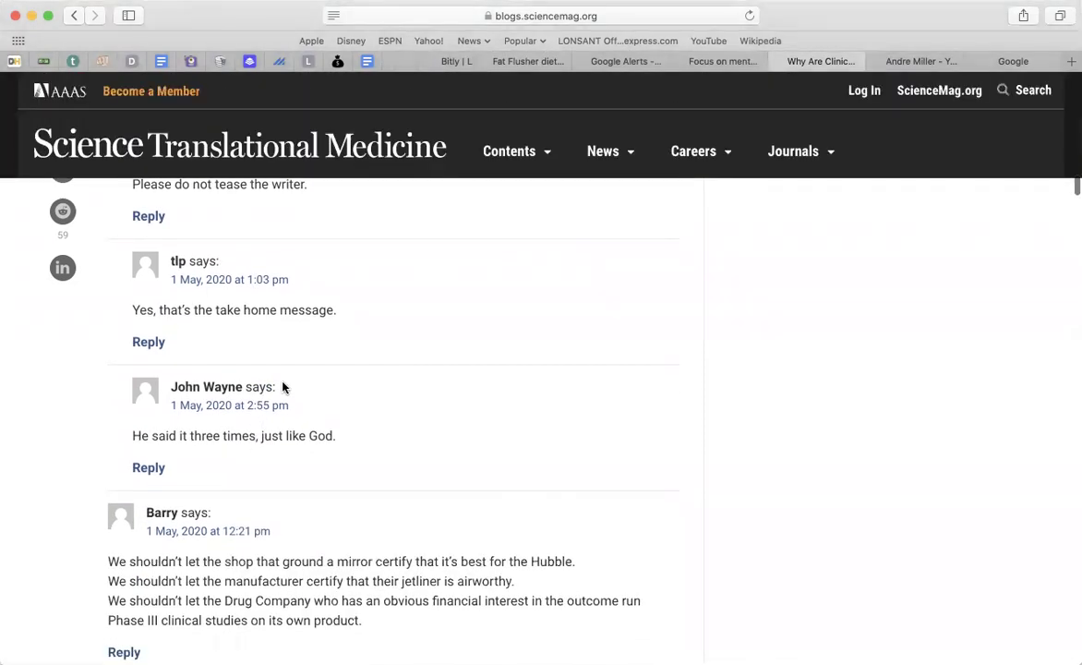
{"action": "scroll", "coordinate": [282, 385], "scroll_direction": "down", "scroll_amount": 5}
{"action": "scroll", "coordinate": [256, 327], "scroll_direction": "down", "scroll_amount": 5}
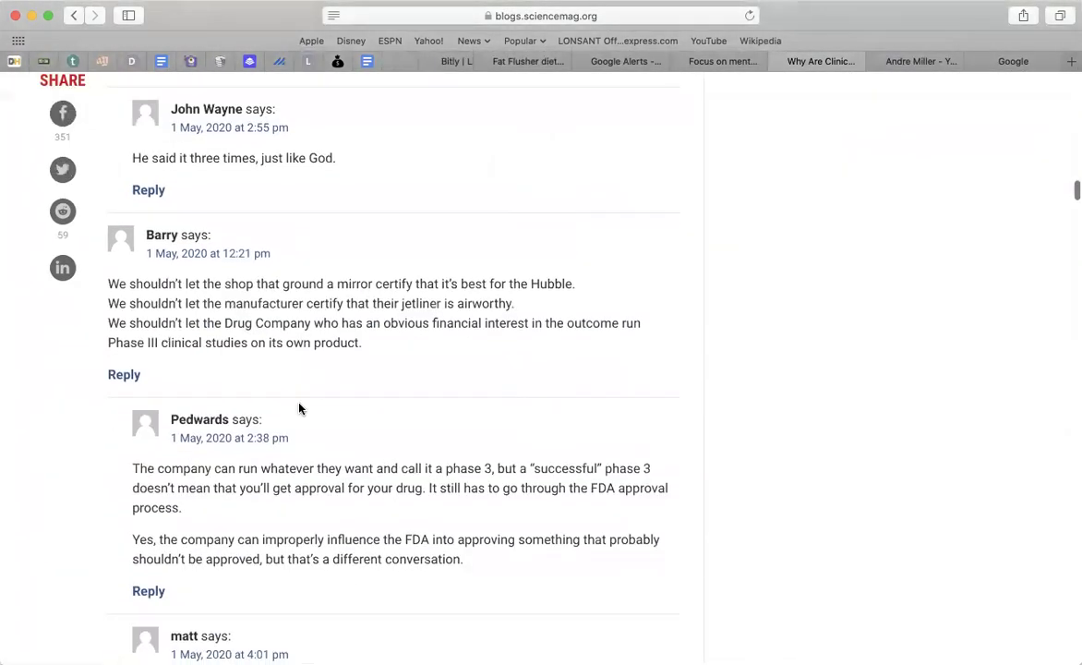
{"action": "scroll", "coordinate": [246, 346], "scroll_direction": "down", "scroll_amount": 8}
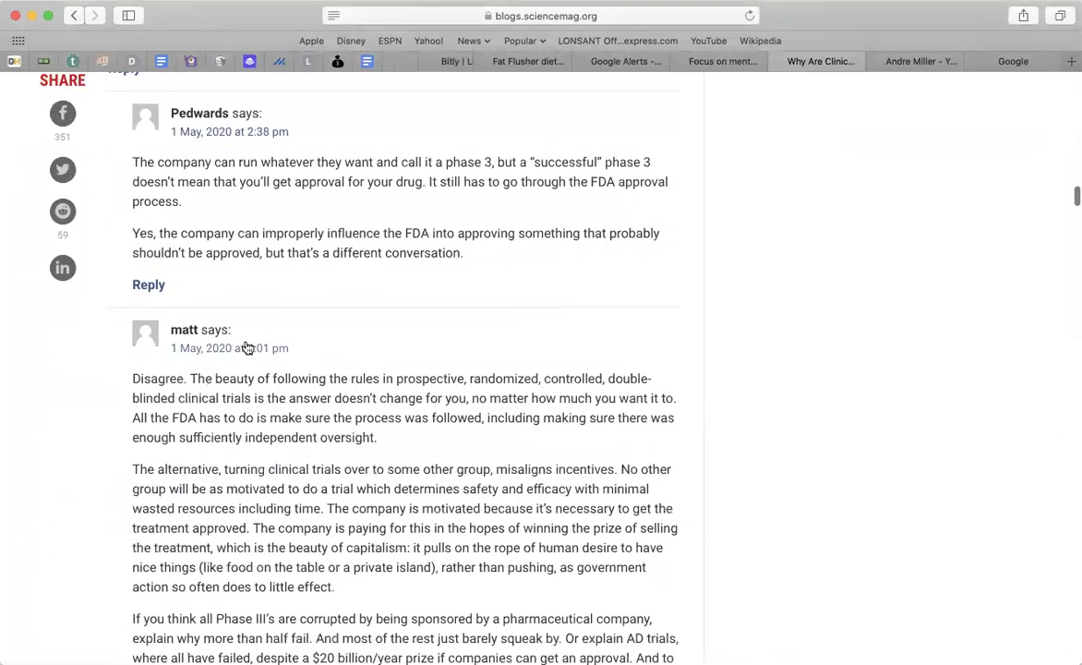
{"action": "scroll", "coordinate": [247, 342], "scroll_direction": "down", "scroll_amount": 8}
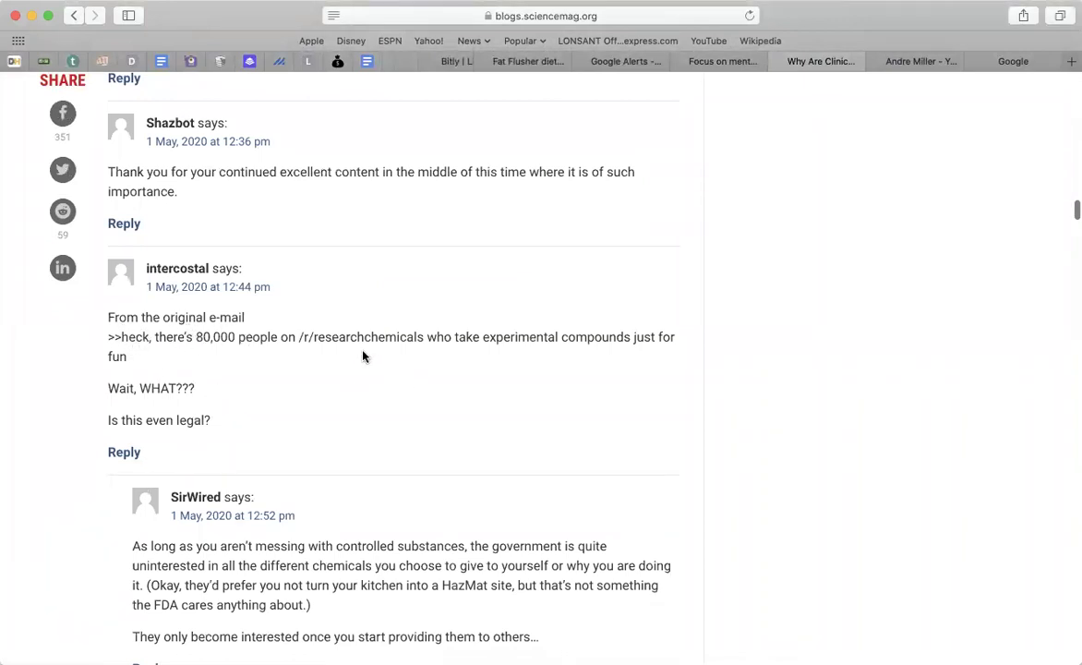
{"action": "scroll", "coordinate": [363, 352], "scroll_direction": "down", "scroll_amount": 7}
{"action": "scroll", "coordinate": [365, 341], "scroll_direction": "down", "scroll_amount": 13}
{"action": "scroll", "coordinate": [365, 345], "scroll_direction": "down", "scroll_amount": 10}
{"action": "scroll", "coordinate": [365, 344], "scroll_direction": "down", "scroll_amount": 11}
{"action": "scroll", "coordinate": [365, 343], "scroll_direction": "down", "scroll_amount": 13}
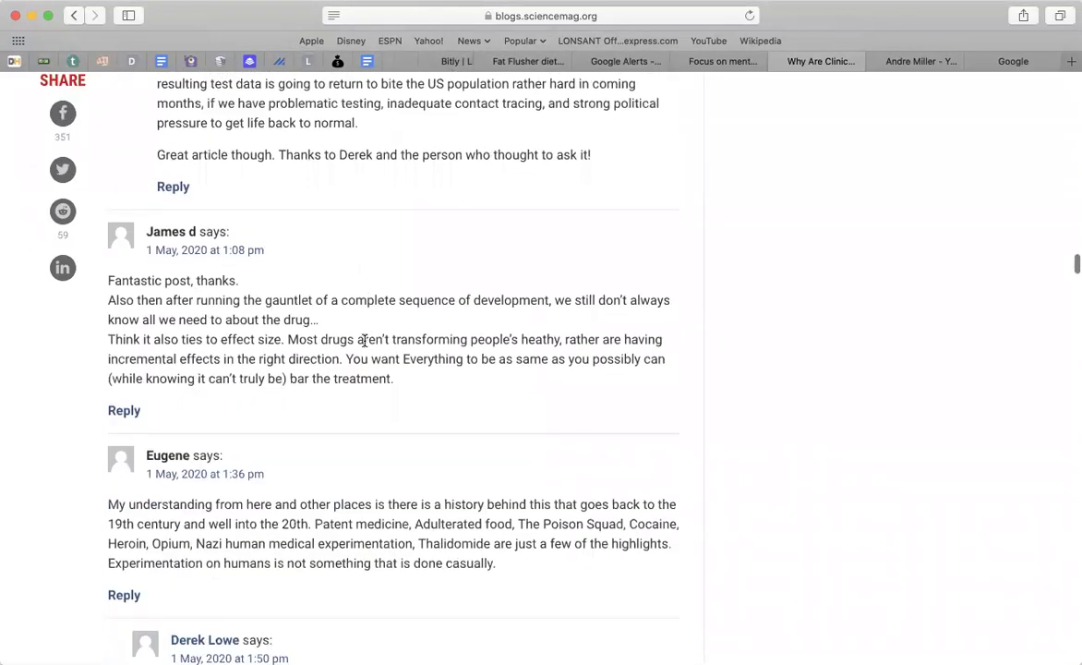
{"action": "scroll", "coordinate": [364, 341], "scroll_direction": "down", "scroll_amount": 2}
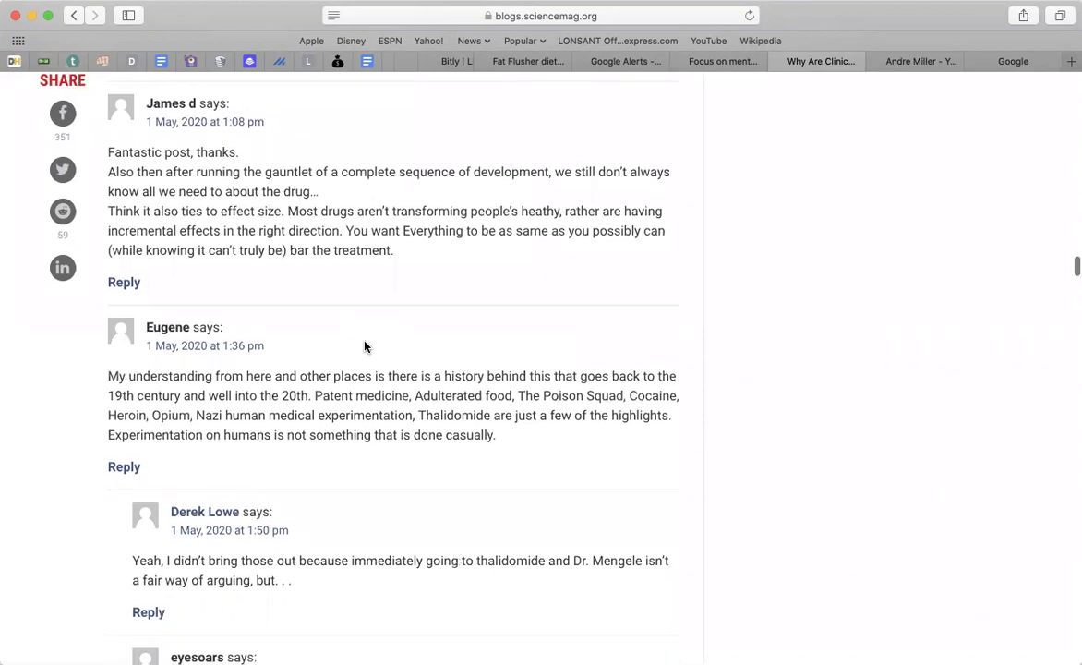
{"action": "scroll", "coordinate": [364, 346], "scroll_direction": "down", "scroll_amount": 6}
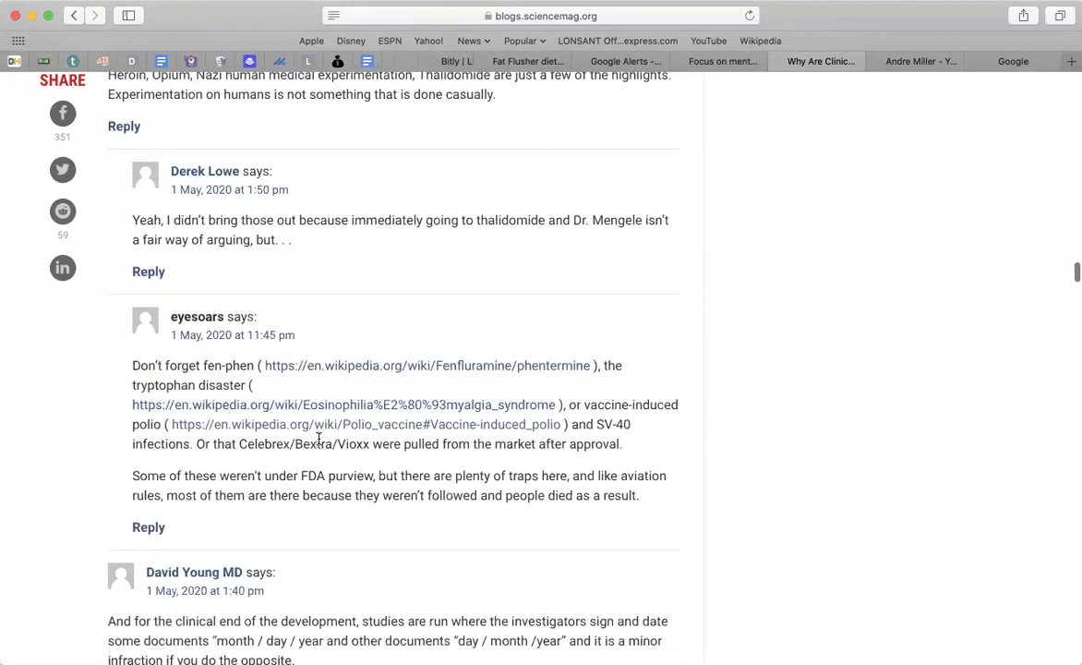
{"action": "scroll", "coordinate": [318, 440], "scroll_direction": "down", "scroll_amount": 3}
{"action": "scroll", "coordinate": [319, 445], "scroll_direction": "down", "scroll_amount": 8}
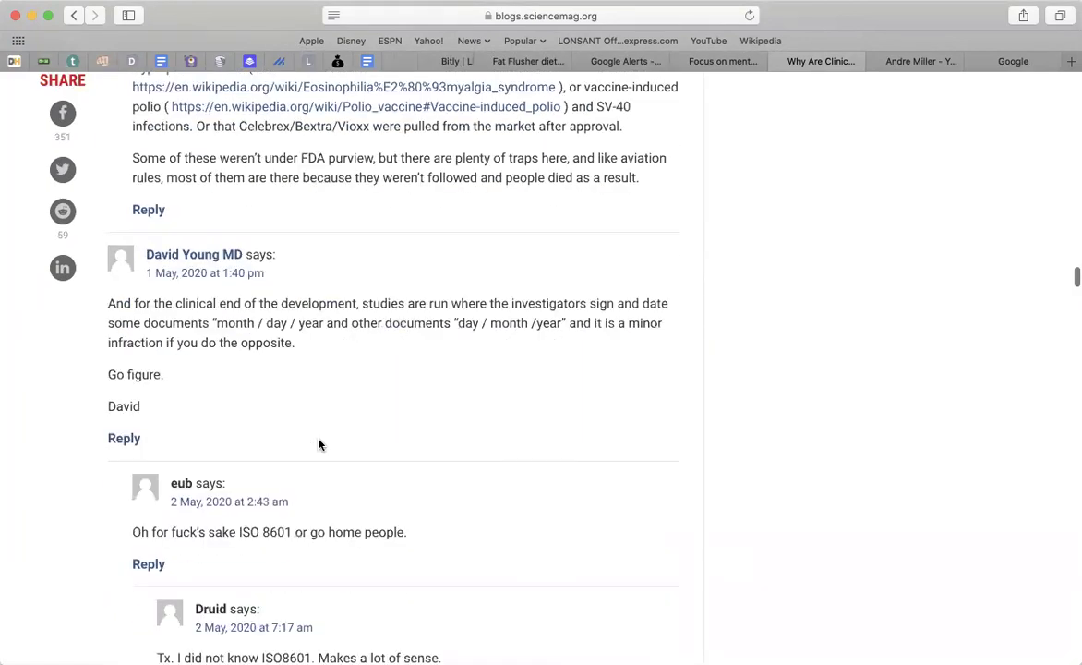
{"action": "scroll", "coordinate": [319, 444], "scroll_direction": "down", "scroll_amount": 15}
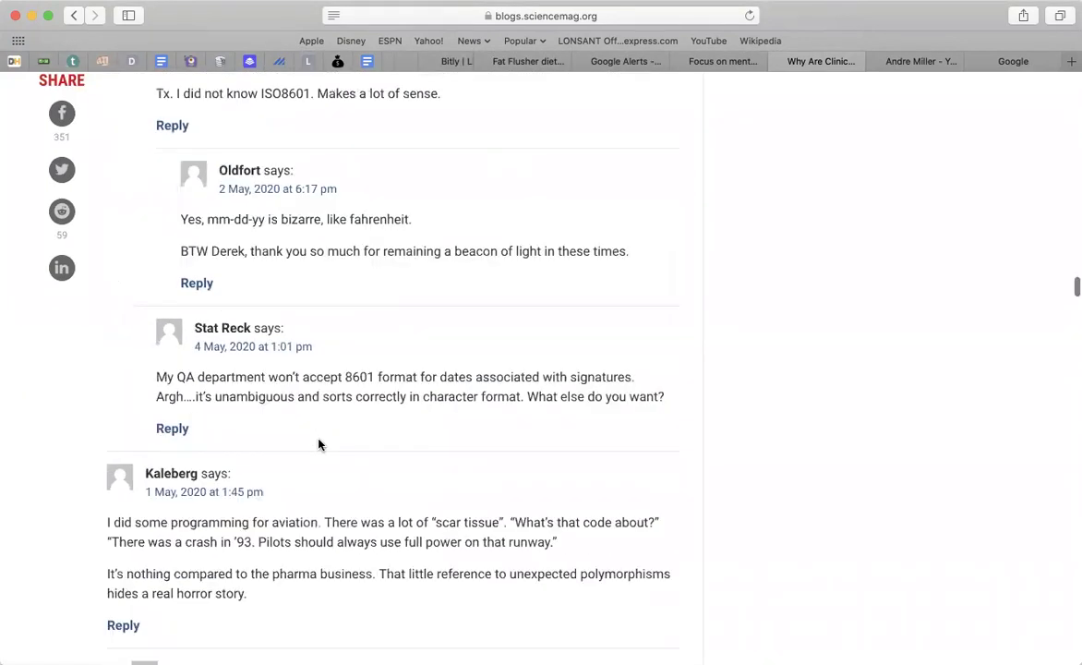
{"action": "scroll", "coordinate": [318, 440], "scroll_direction": "down", "scroll_amount": 10}
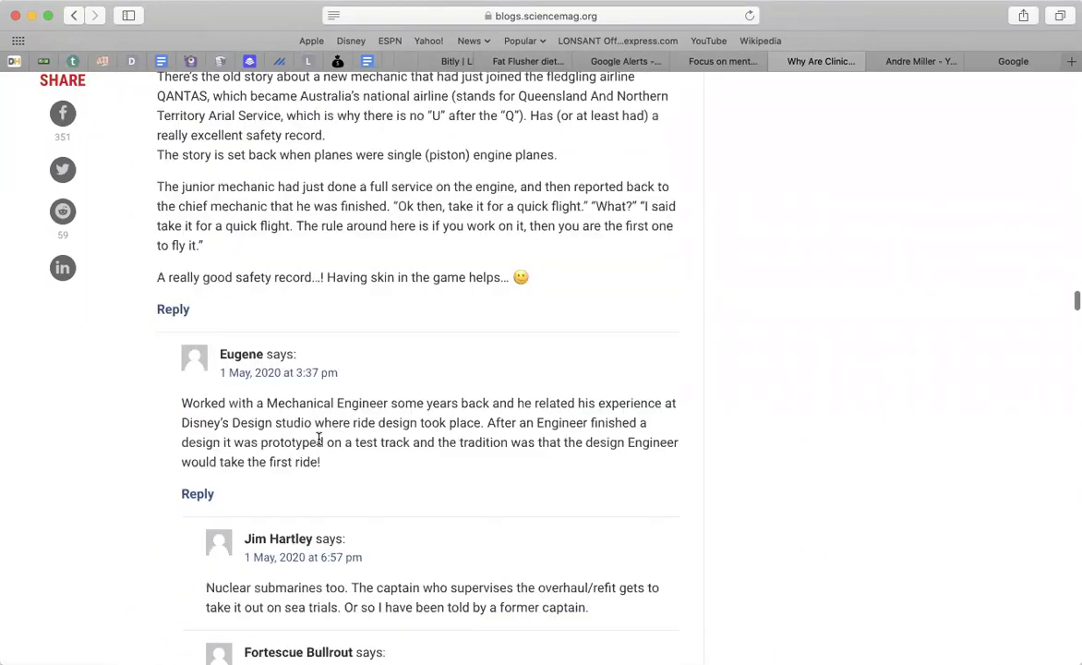
{"action": "scroll", "coordinate": [318, 444], "scroll_direction": "down", "scroll_amount": 12}
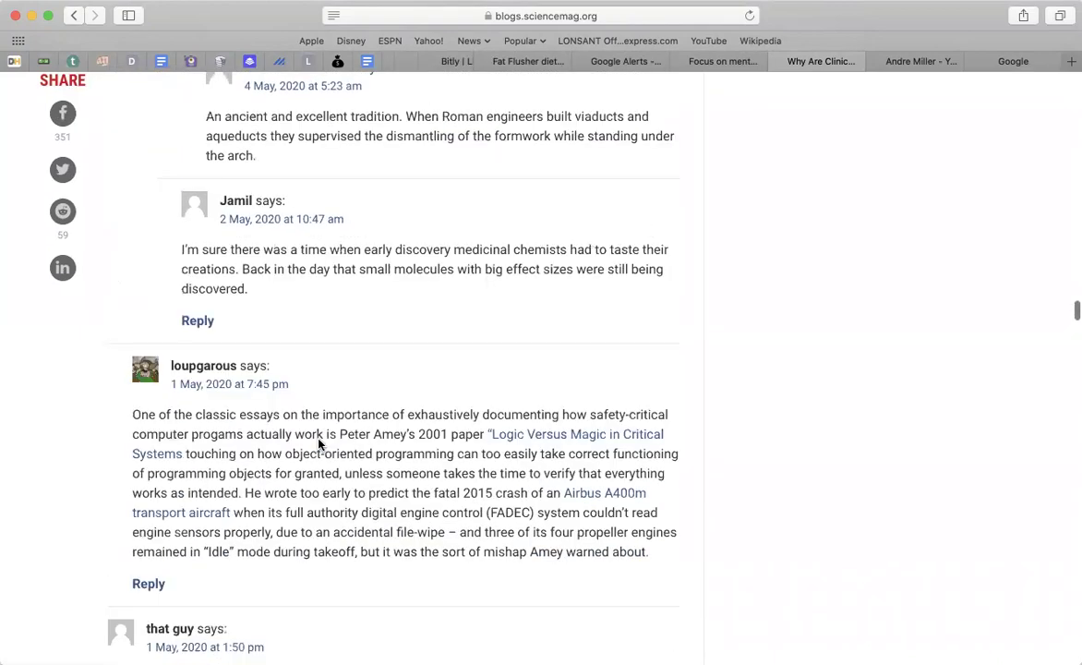
{"action": "scroll", "coordinate": [319, 440], "scroll_direction": "down", "scroll_amount": 12}
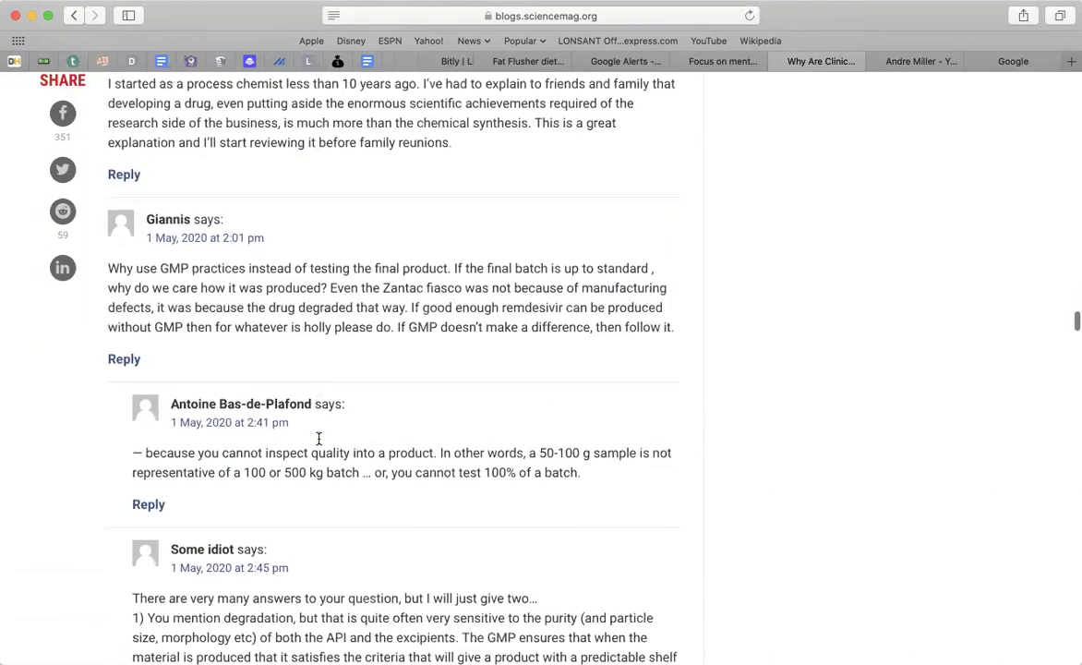
{"action": "scroll", "coordinate": [318, 439], "scroll_direction": "down", "scroll_amount": 10}
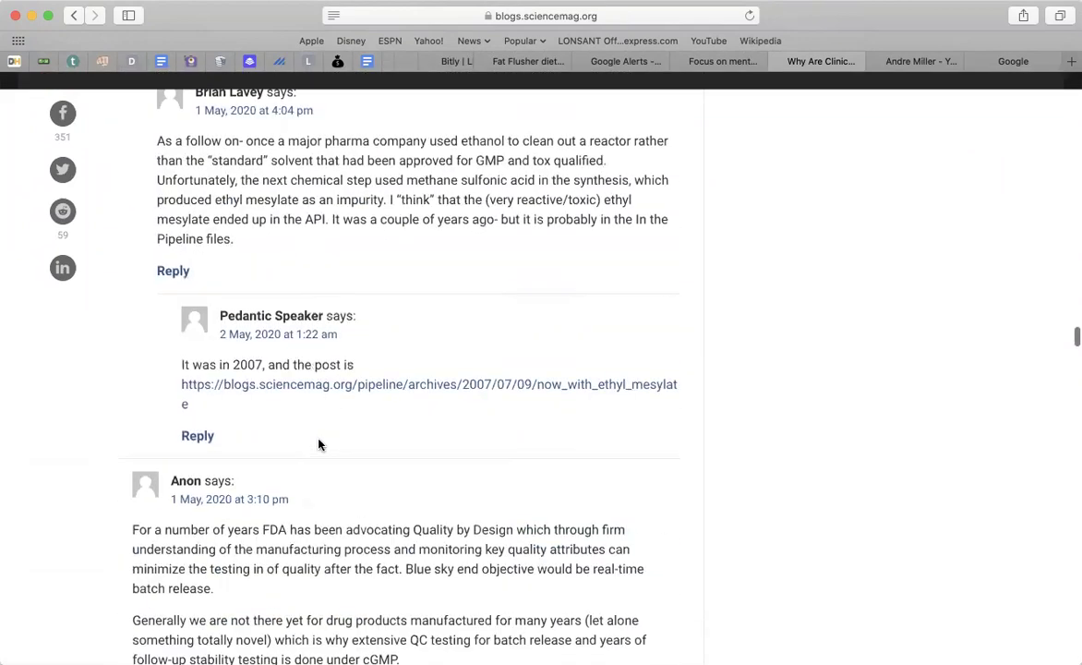
{"action": "scroll", "coordinate": [295, 416], "scroll_direction": "down", "scroll_amount": 7}
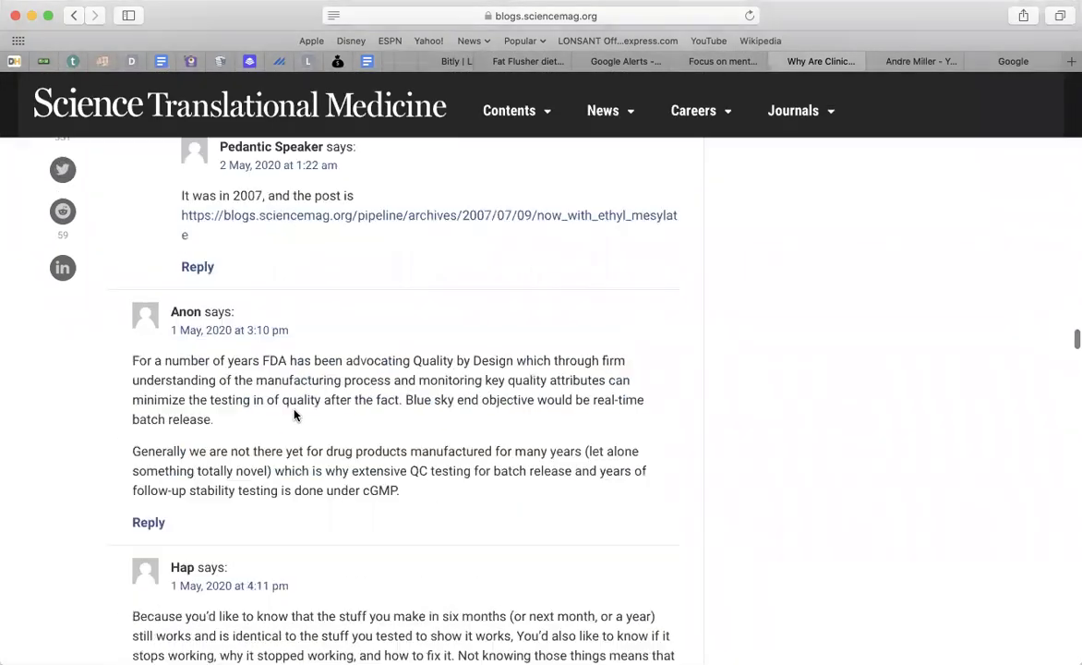
Step: Return to the Google Alerts results and open Diet-to-Go's "Top 100 Weight Loss Bloggers for 2020" from the web results
{"action": "scroll", "coordinate": [295, 415], "scroll_direction": "up", "scroll_amount": 20}
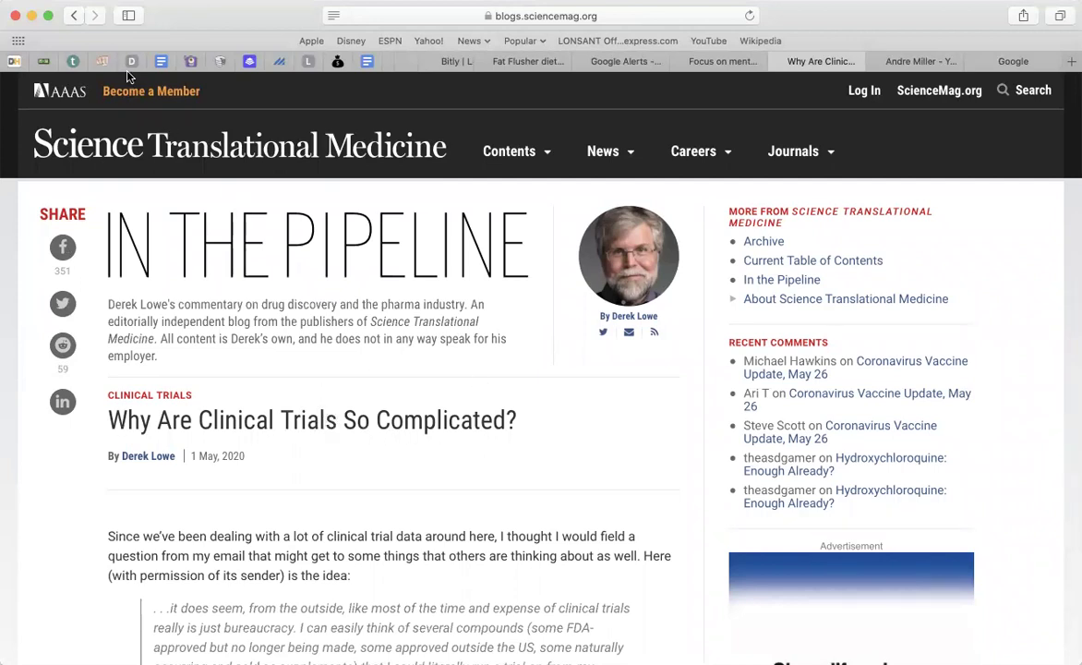
{"action": "left_click", "coordinate": [74, 16]}
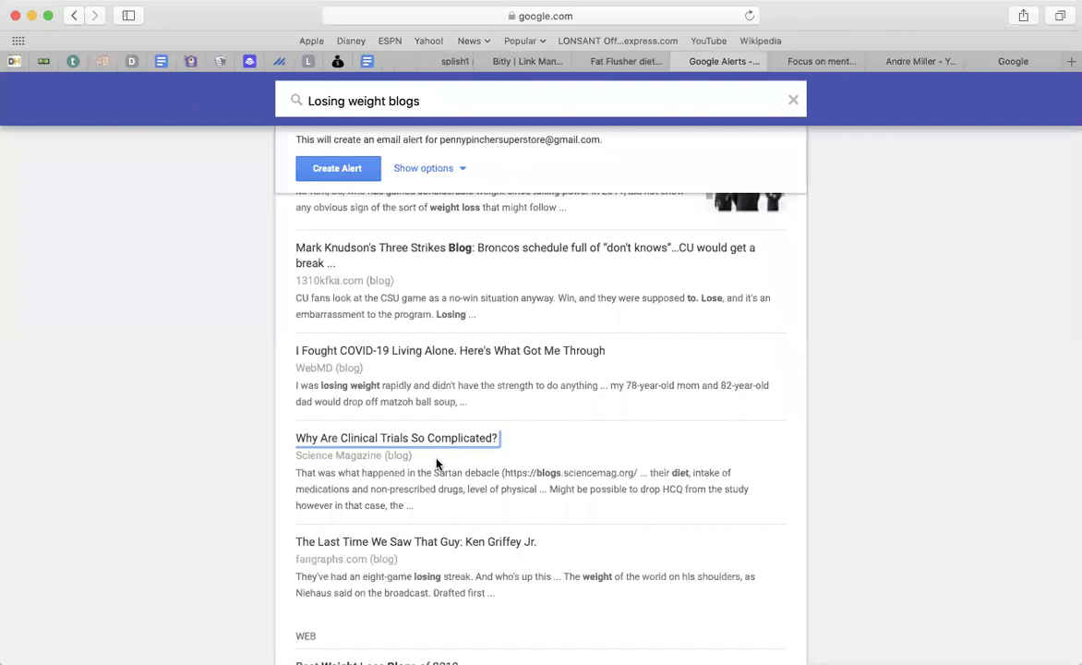
{"action": "scroll", "coordinate": [566, 433], "scroll_direction": "down", "scroll_amount": 3}
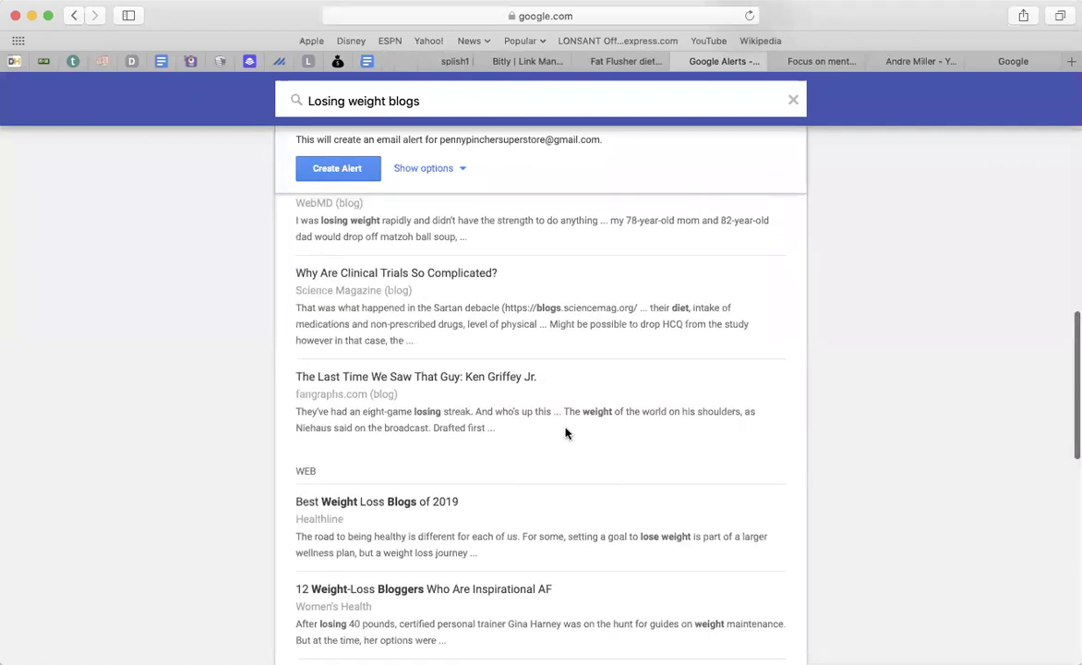
{"action": "scroll", "coordinate": [566, 434], "scroll_direction": "down", "scroll_amount": 4}
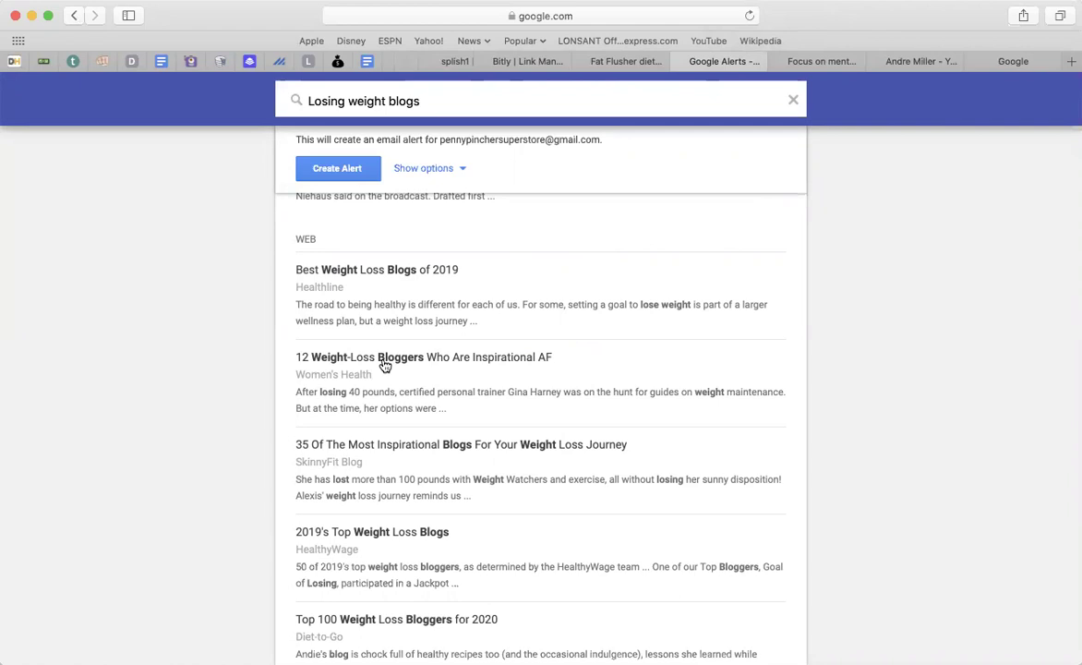
{"action": "scroll", "coordinate": [384, 366], "scroll_direction": "down", "scroll_amount": 4}
{"action": "left_click", "coordinate": [381, 397]}
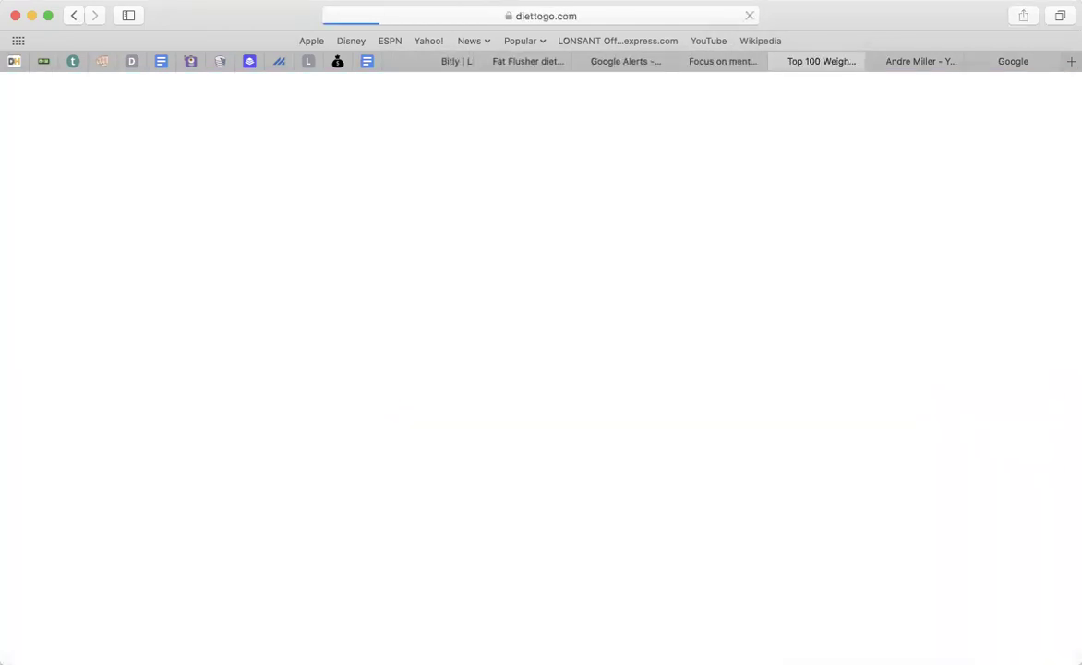
Step: Close the grbj.com article page and skim the first entries of the Top 100 Weight Loss Bloggers list
{"action": "left_click", "coordinate": [700, 59]}
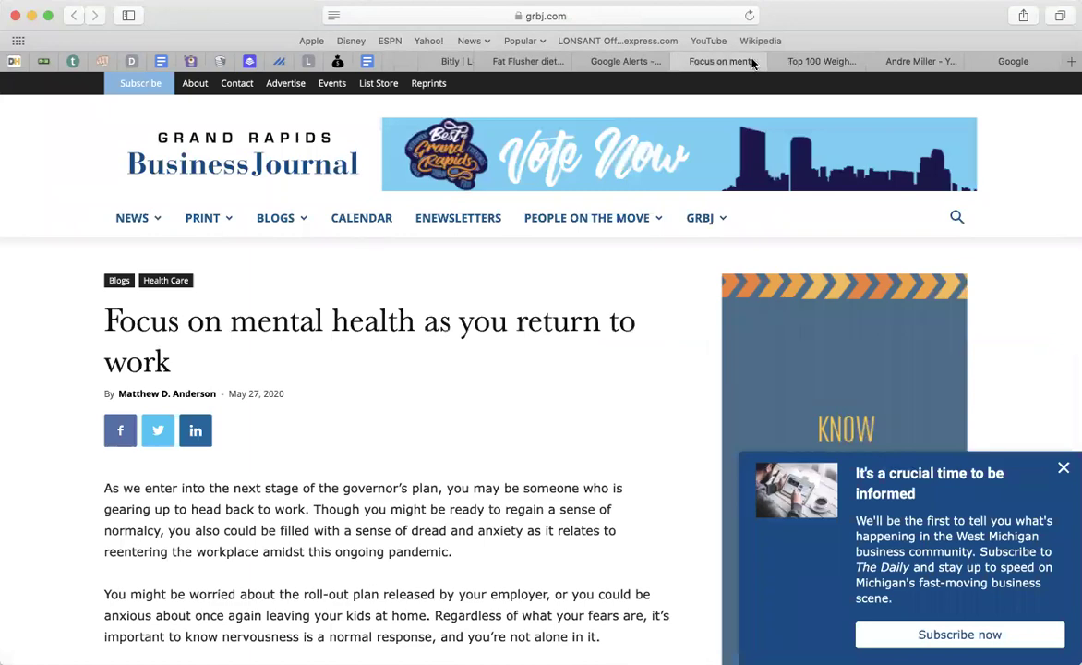
{"action": "left_click", "coordinate": [679, 62]}
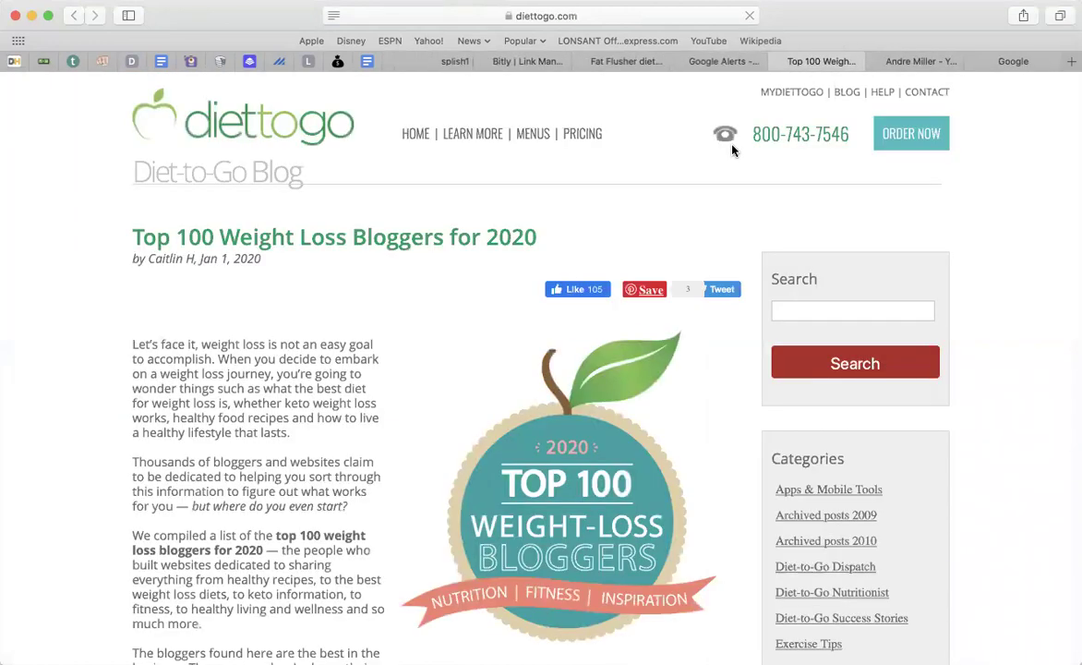
{"action": "scroll", "coordinate": [733, 150], "scroll_direction": "down", "scroll_amount": 15}
{"action": "scroll", "coordinate": [734, 149], "scroll_direction": "up", "scroll_amount": 7}
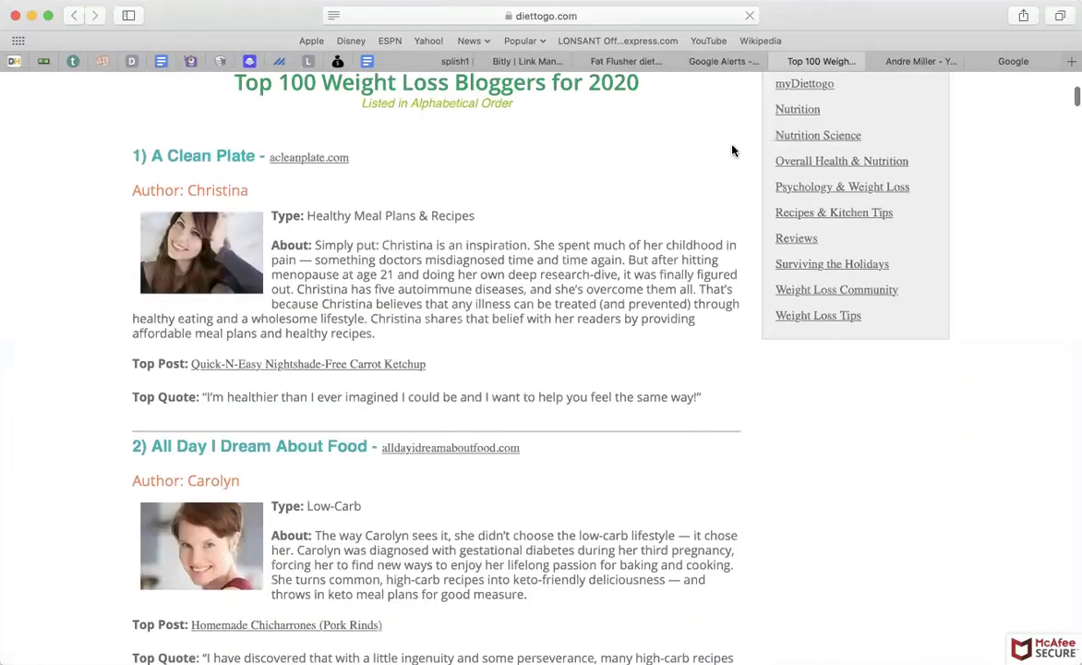
Step: Skim the Top 100 Weight Loss Bloggers list through to the article's comment section, then return to the article's title
{"action": "scroll", "coordinate": [732, 151], "scroll_direction": "down", "scroll_amount": 20}
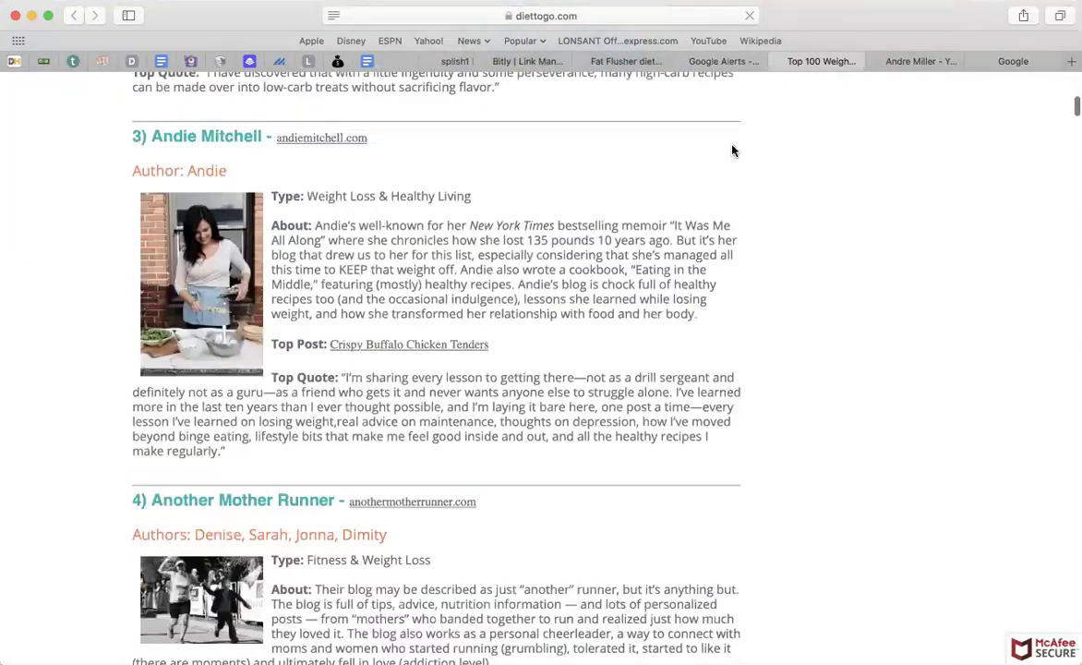
{"action": "scroll", "coordinate": [732, 150], "scroll_direction": "down", "scroll_amount": 15}
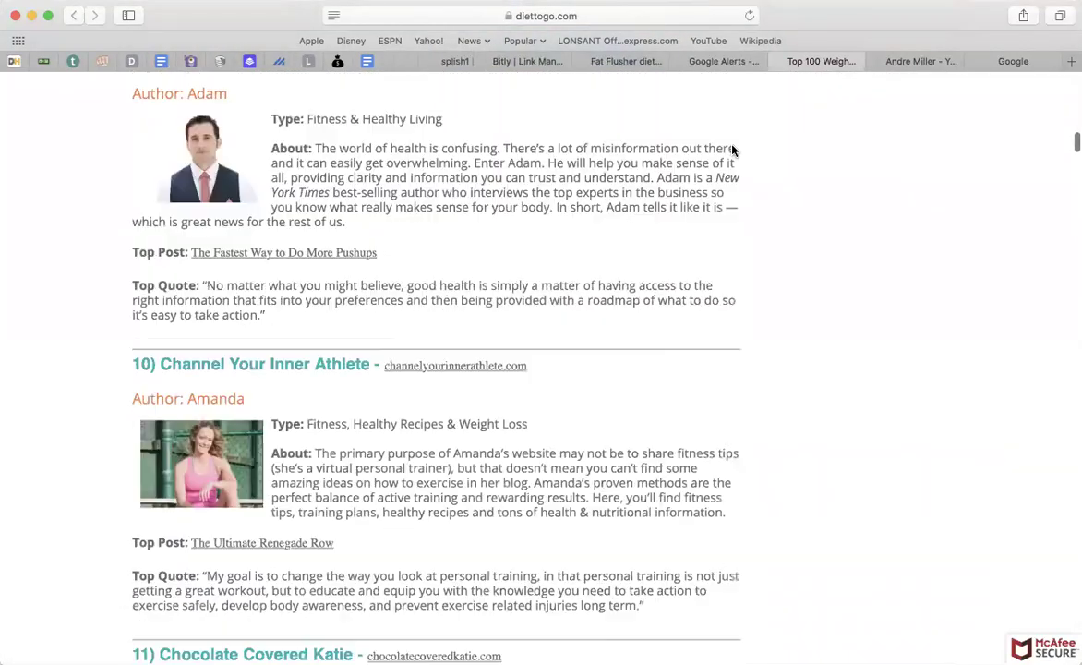
{"action": "scroll", "coordinate": [732, 150], "scroll_direction": "down", "scroll_amount": 15}
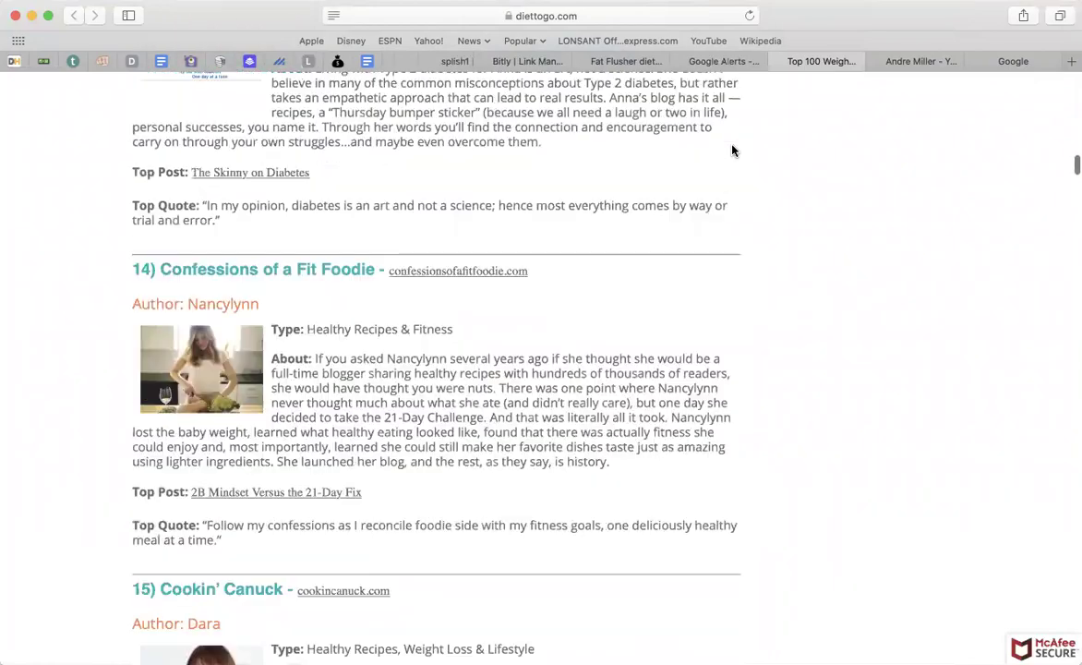
{"action": "scroll", "coordinate": [733, 151], "scroll_direction": "down", "scroll_amount": 15}
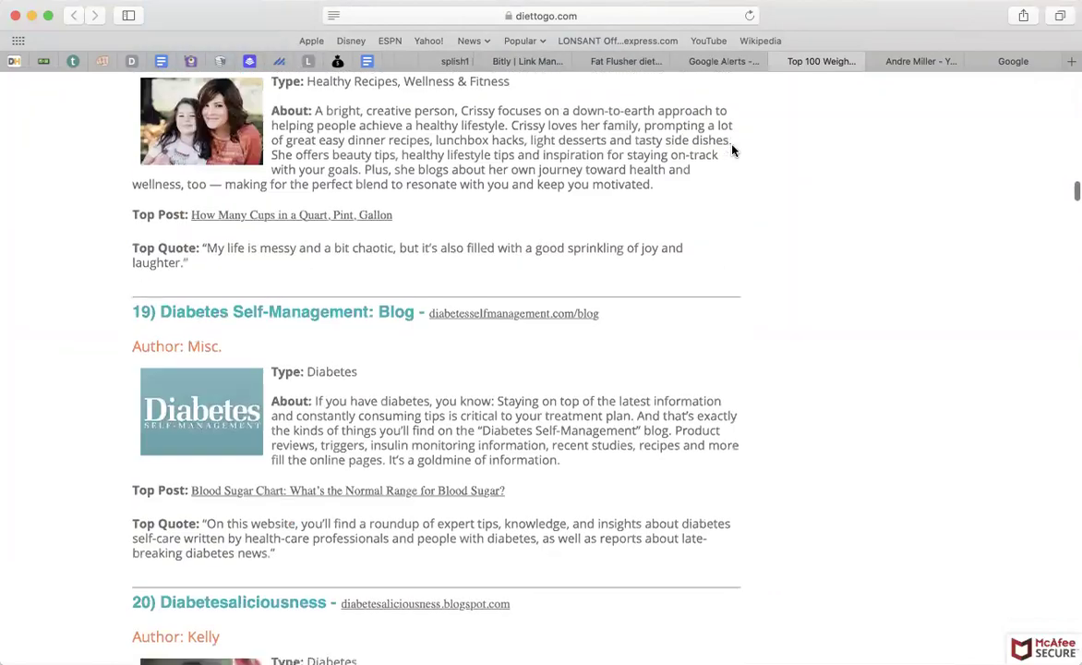
{"action": "scroll", "coordinate": [732, 150], "scroll_direction": "down", "scroll_amount": 15}
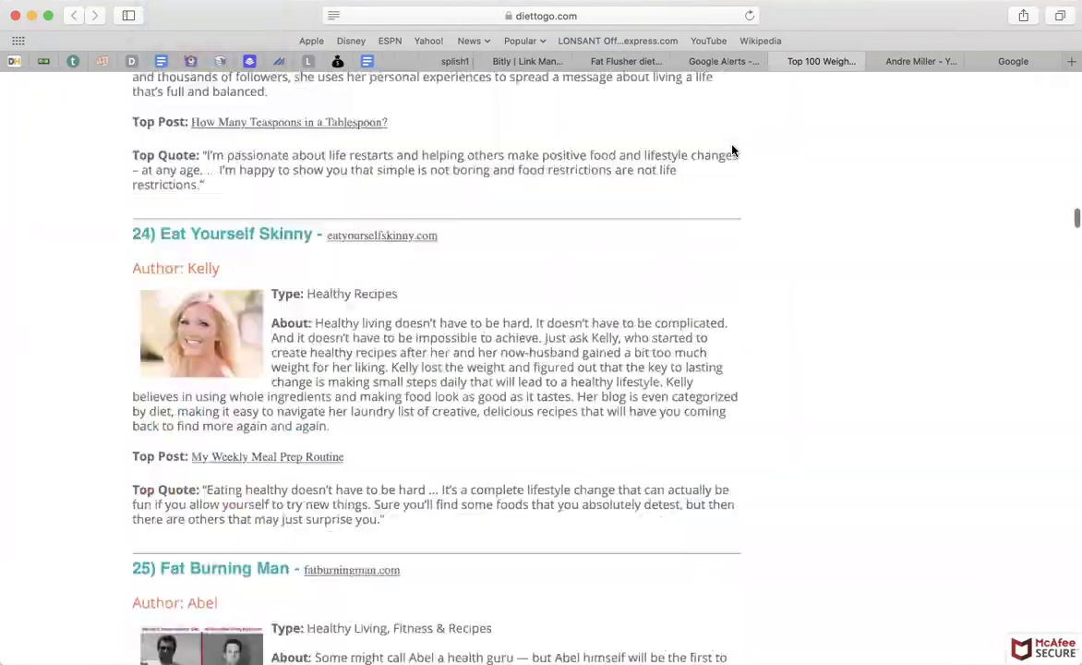
{"action": "scroll", "coordinate": [732, 151], "scroll_direction": "down", "scroll_amount": 20}
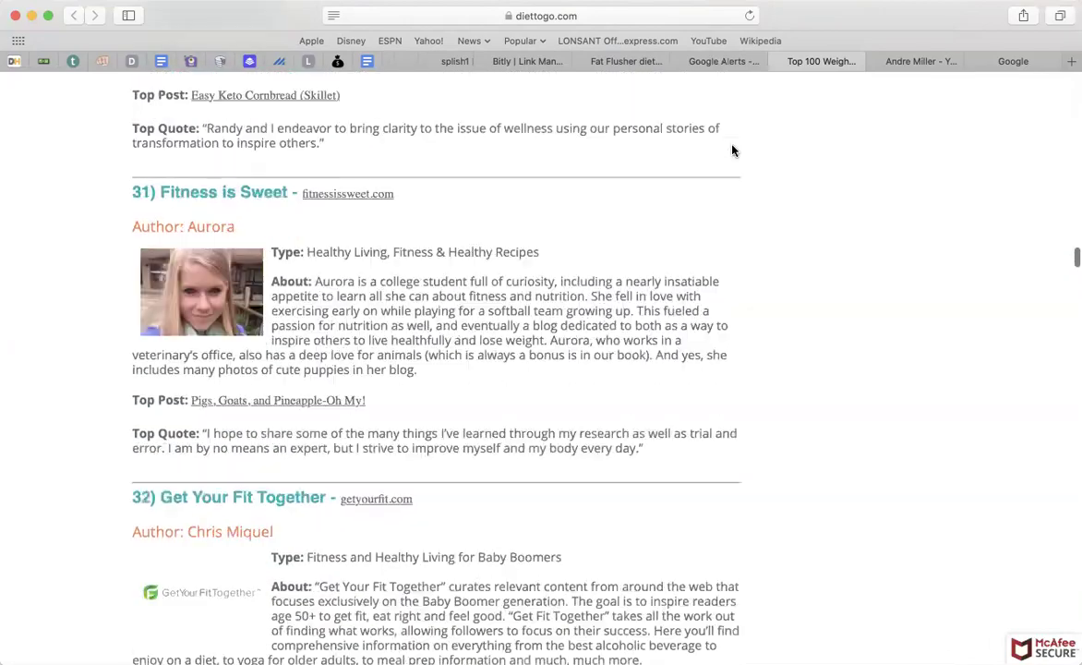
{"action": "scroll", "coordinate": [732, 146], "scroll_direction": "down", "scroll_amount": 20}
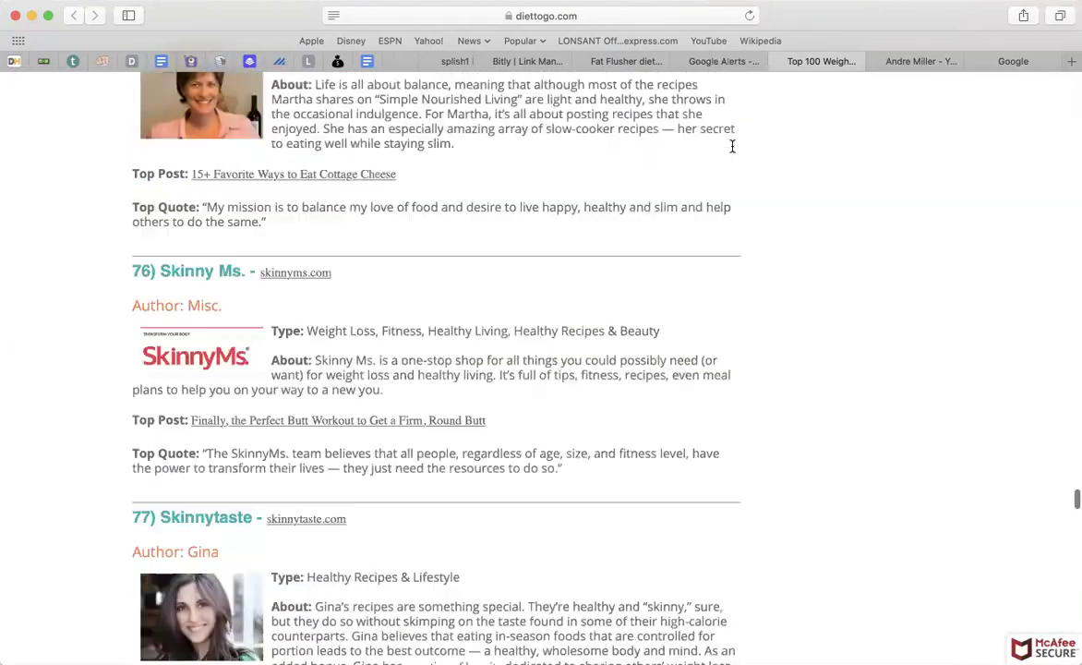
{"action": "scroll", "coordinate": [732, 148], "scroll_direction": "up", "scroll_amount": 15}
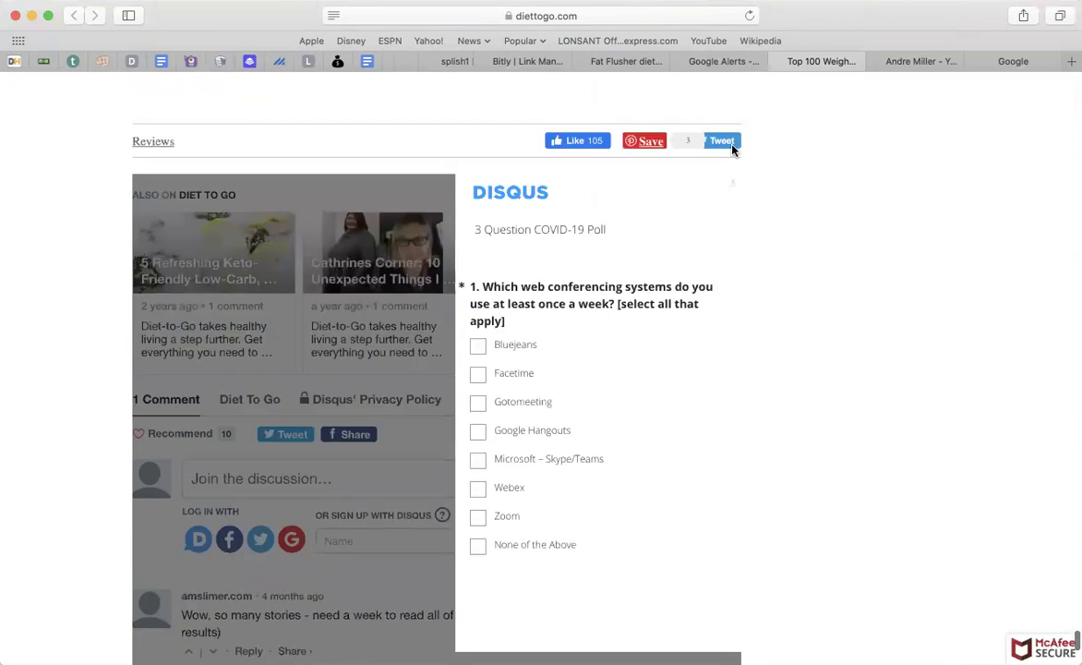
{"action": "scroll", "coordinate": [732, 151], "scroll_direction": "up", "scroll_amount": 8}
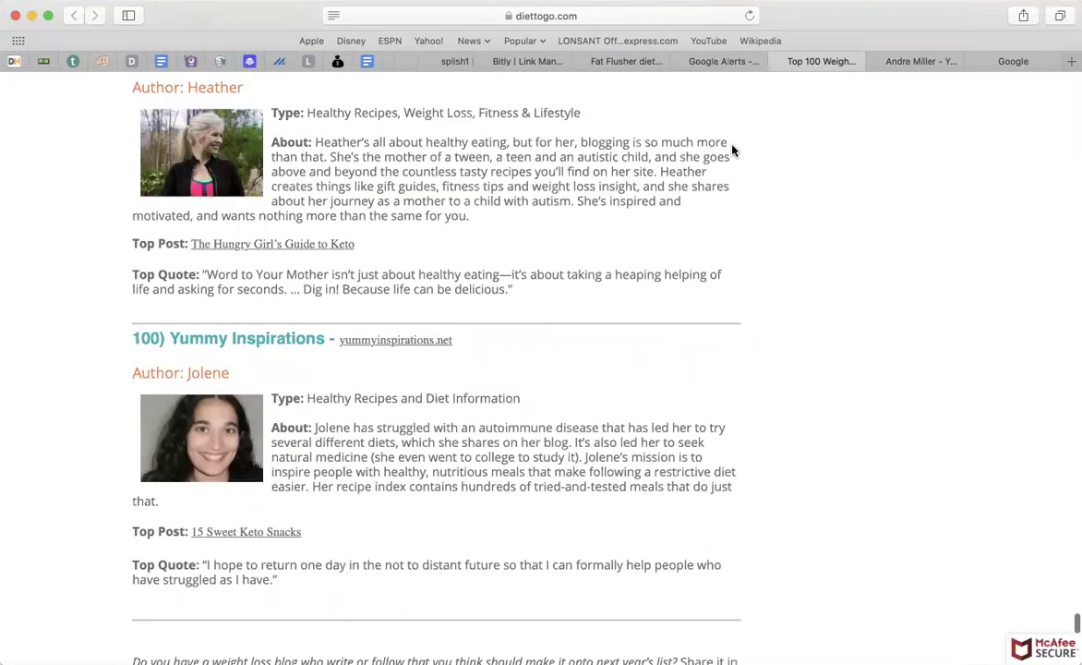
{"action": "scroll", "coordinate": [732, 151], "scroll_direction": "up", "scroll_amount": 20}
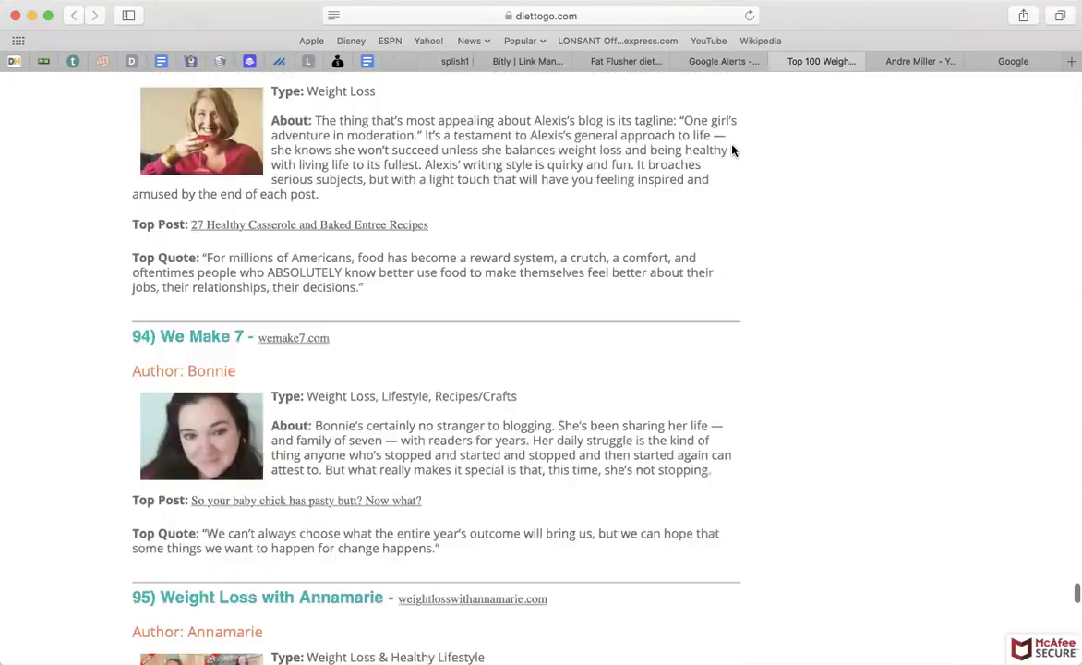
{"action": "scroll", "coordinate": [732, 150], "scroll_direction": "up", "scroll_amount": 20}
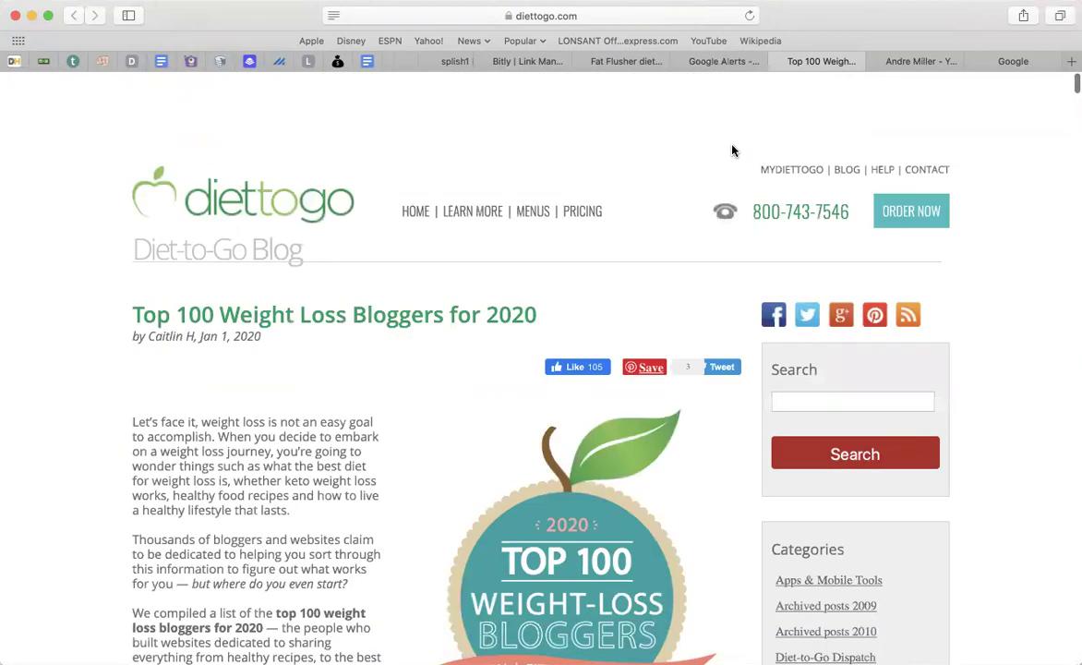
Step: Return to the Fat Flusher diet search results and highlight the description of the "Fat Flusher Diet Official $43" ad
{"action": "left_click", "coordinate": [622, 61]}
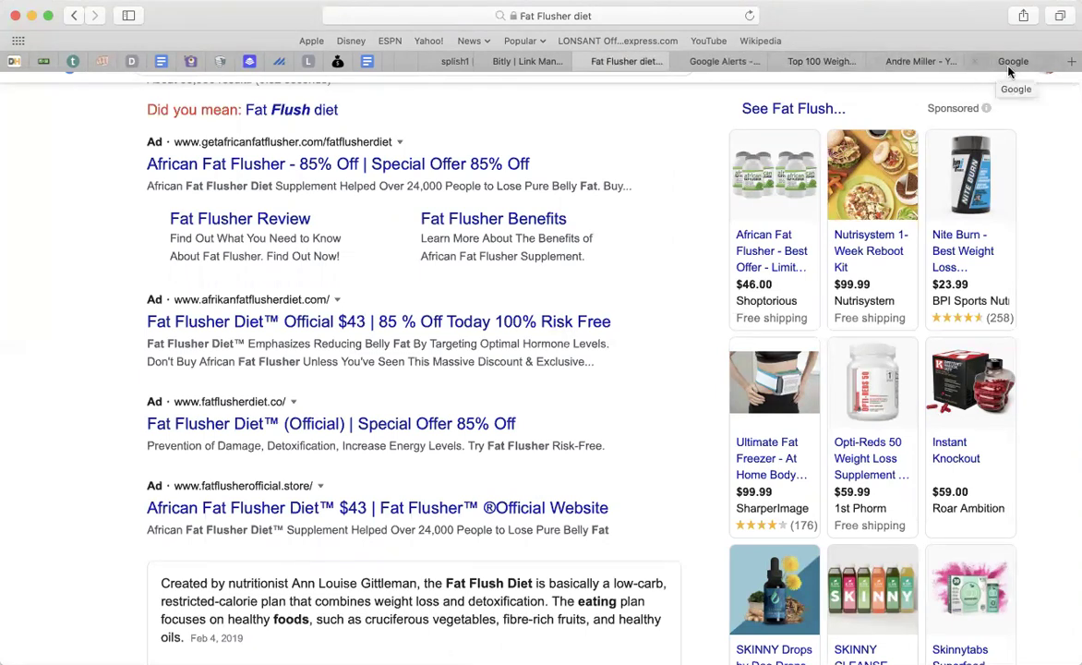
{"action": "left_click", "coordinate": [527, 66]}
{"action": "left_click", "coordinate": [650, 62]}
{"action": "left_click_drag", "start_coordinate": [147, 344], "coordinate": [394, 371]}
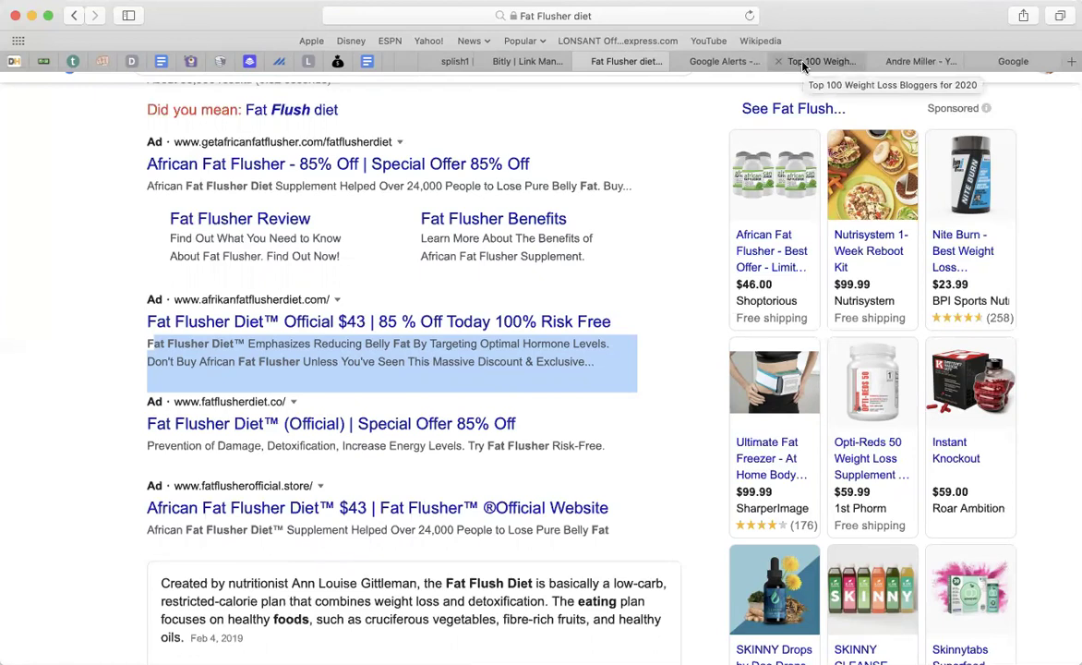
Step: View the YouTube channel's uploads and the Google page holding the "Copy and Paste Ads For Beginners" title
{"action": "left_click", "coordinate": [910, 61]}
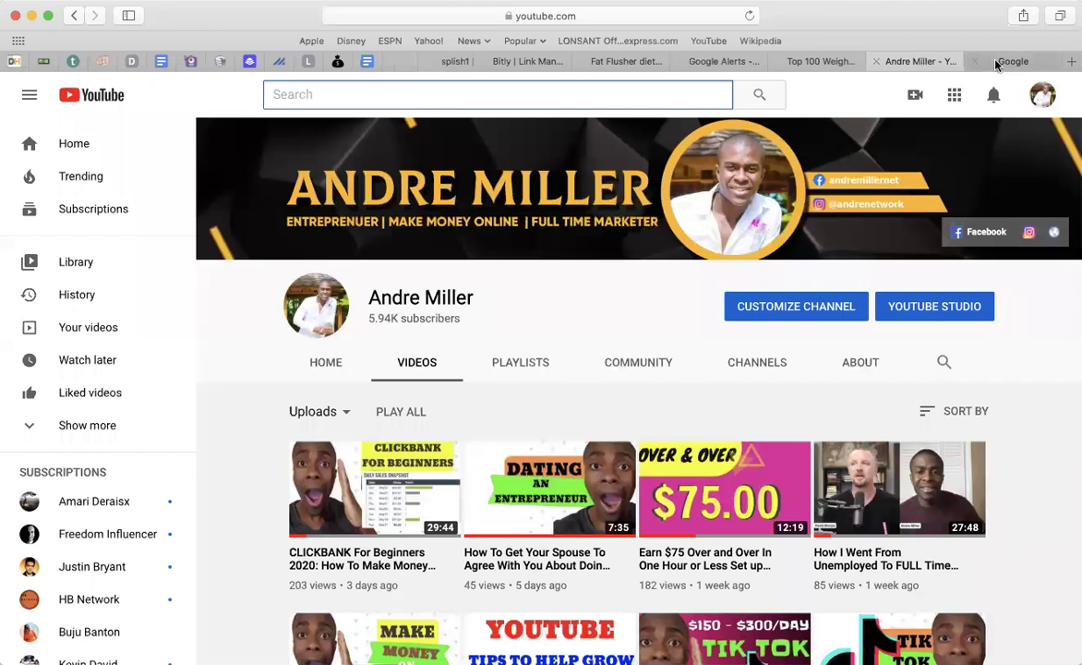
{"action": "left_click", "coordinate": [1005, 64]}
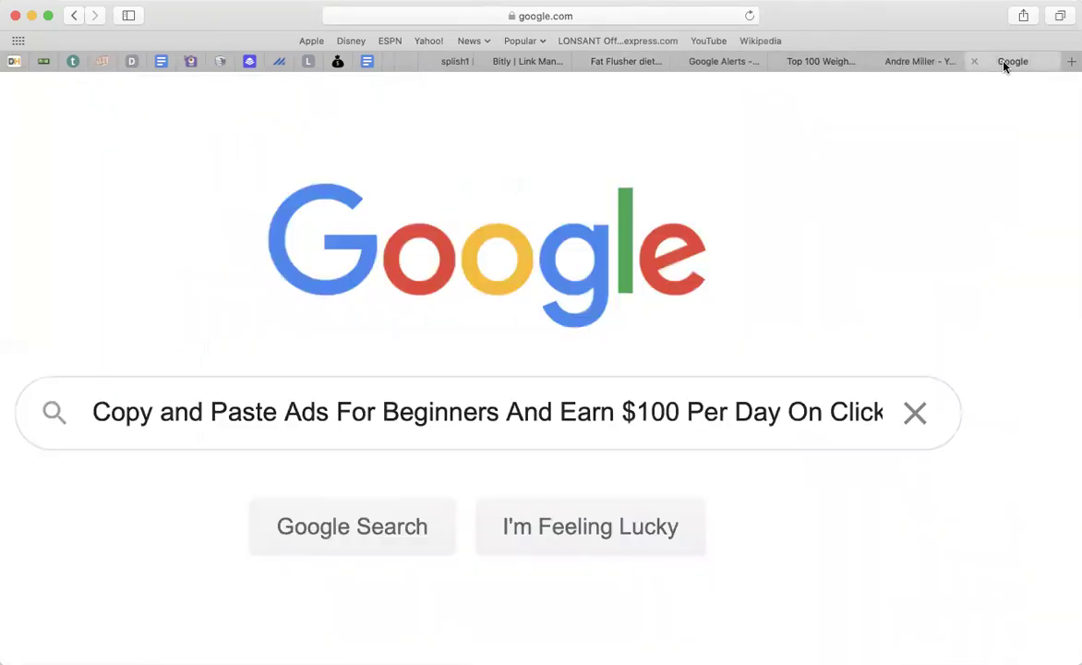